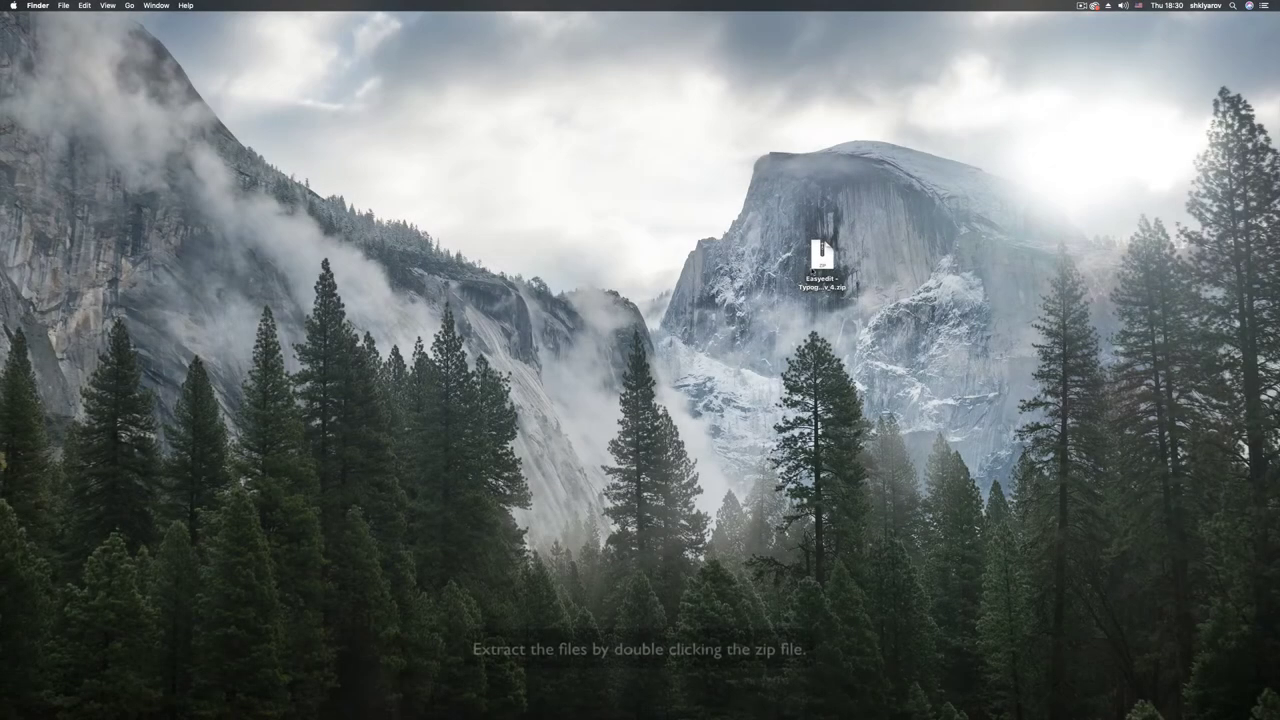
# - Extract the Easyedit zip on the desktop and open the Movies > Motion Templates > Titles folder in the home directory
pyautogui.doubleClick(820, 256)
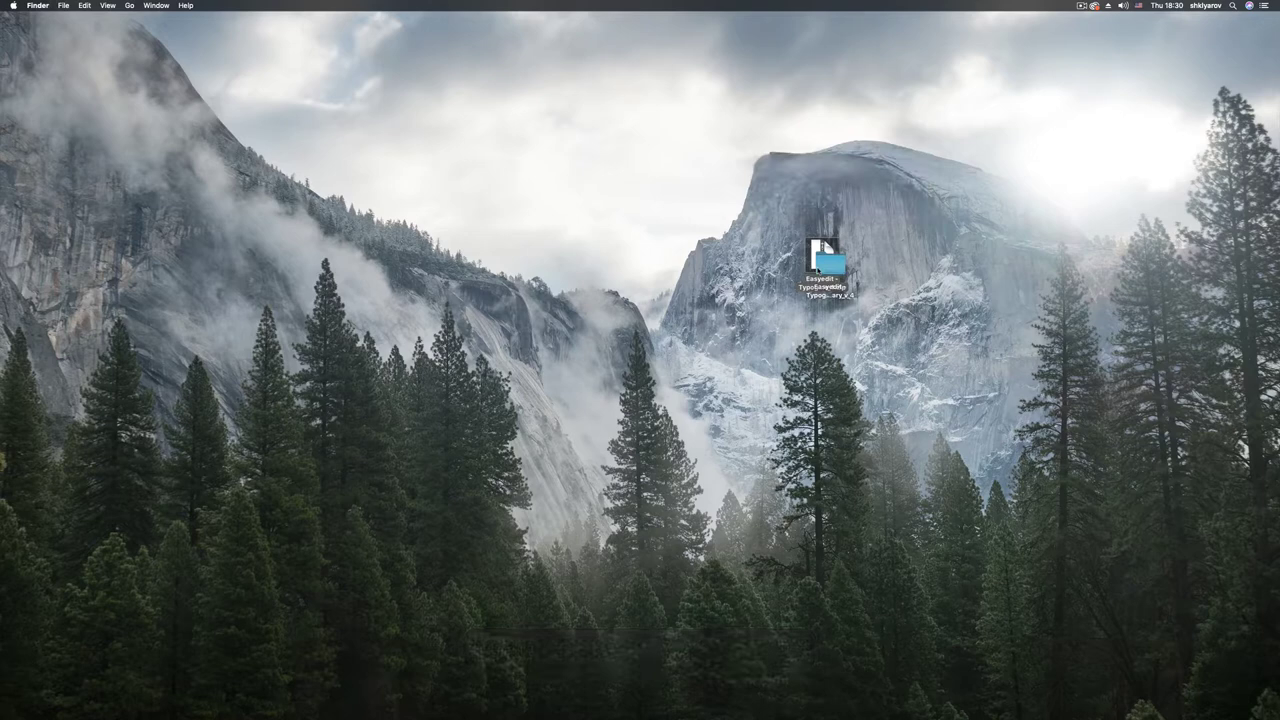
pyautogui.click(128, 5)
pyautogui.click(175, 94)
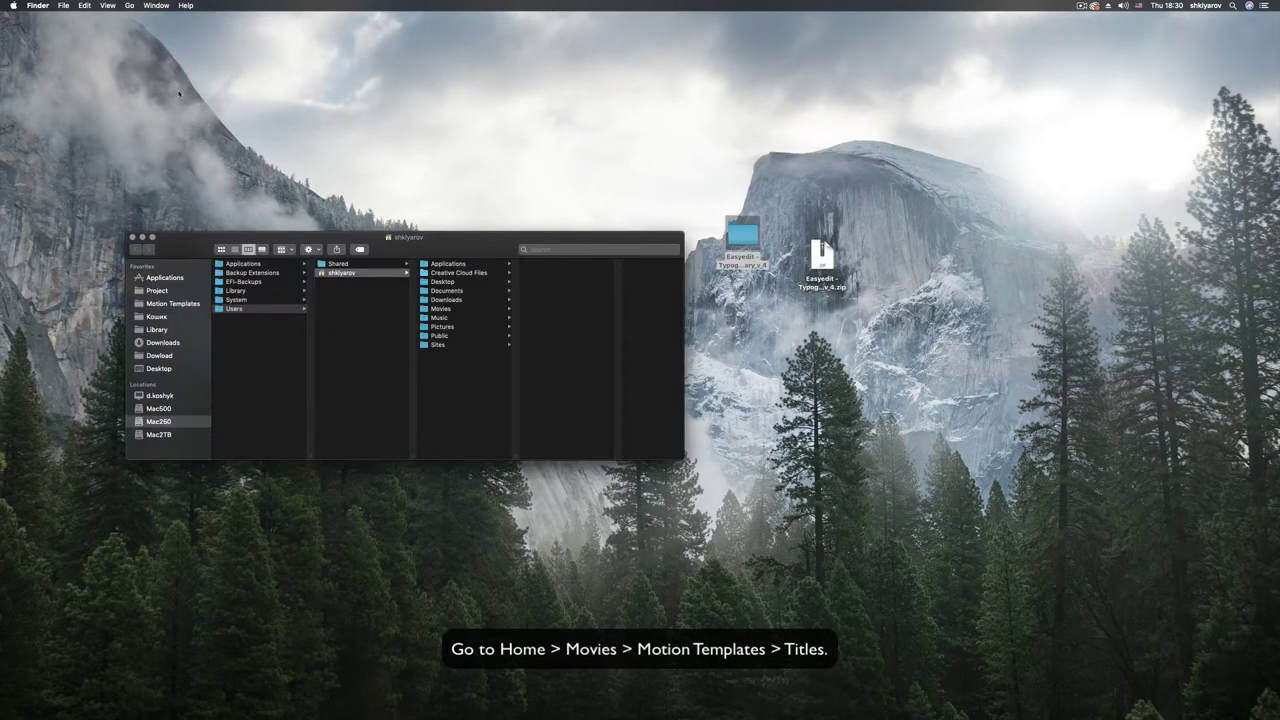
pyautogui.click(467, 307)
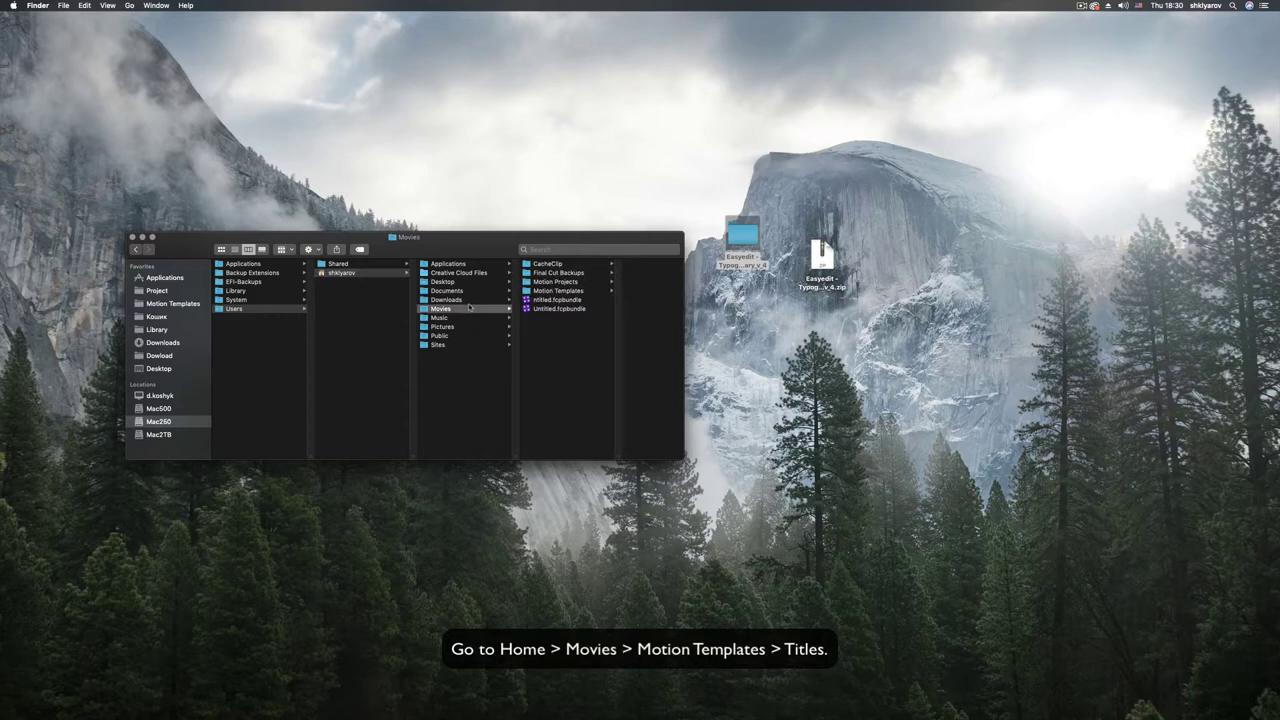
pyautogui.click(561, 290)
pyautogui.click(596, 299)
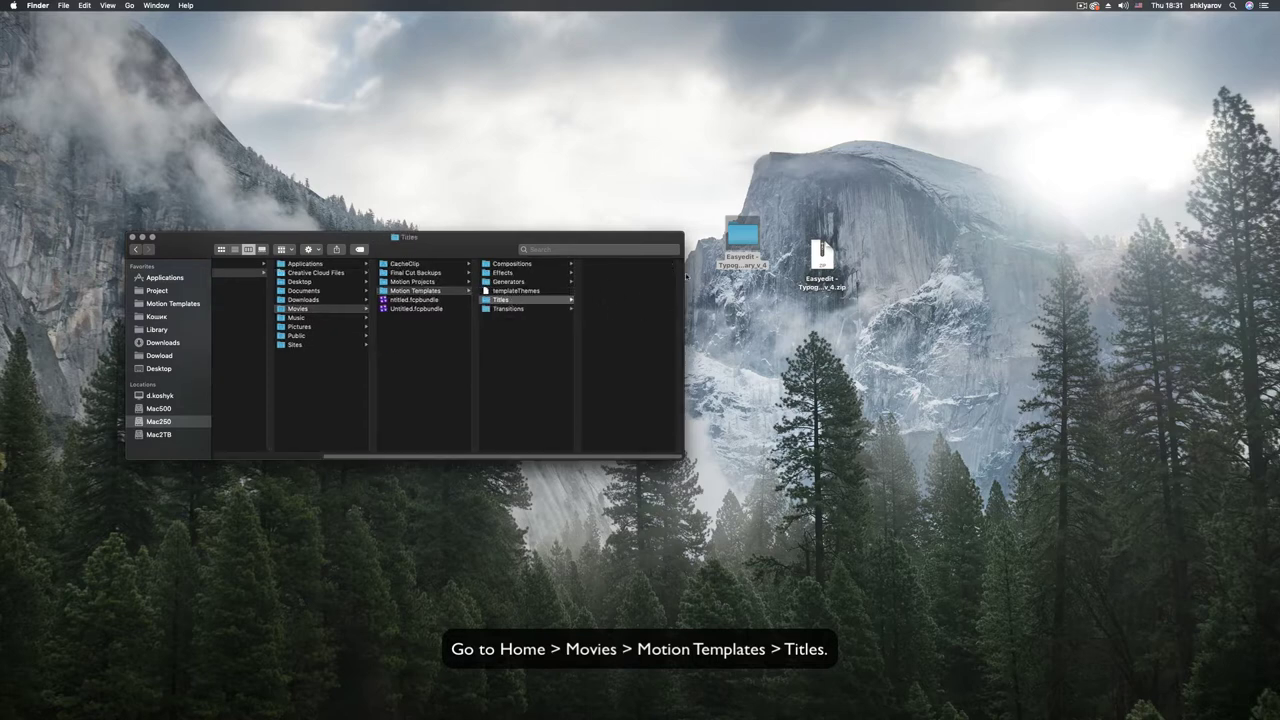
# - Transfer the Easyedit library folder from the extracted package's 02_For_Final_Cut folder into Titles and close the source window
pyautogui.click(749, 233)
pyautogui.doubleClick(749, 233)
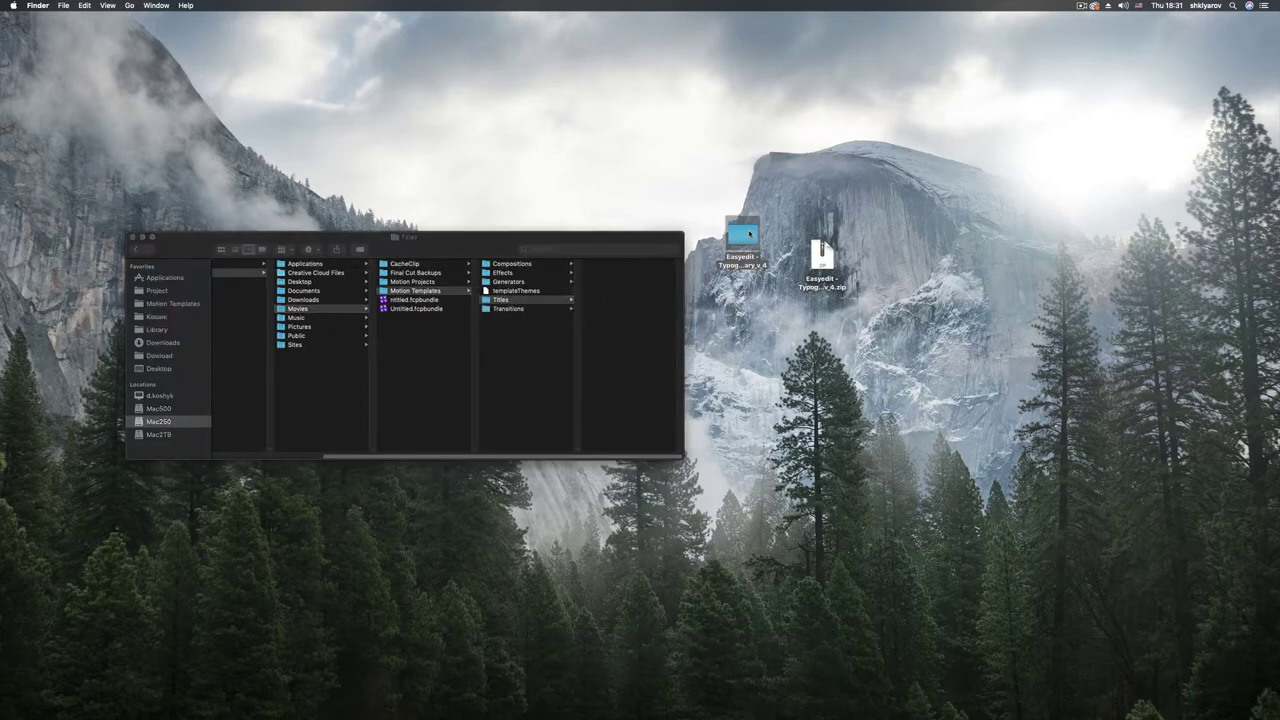
pyautogui.click(372, 283)
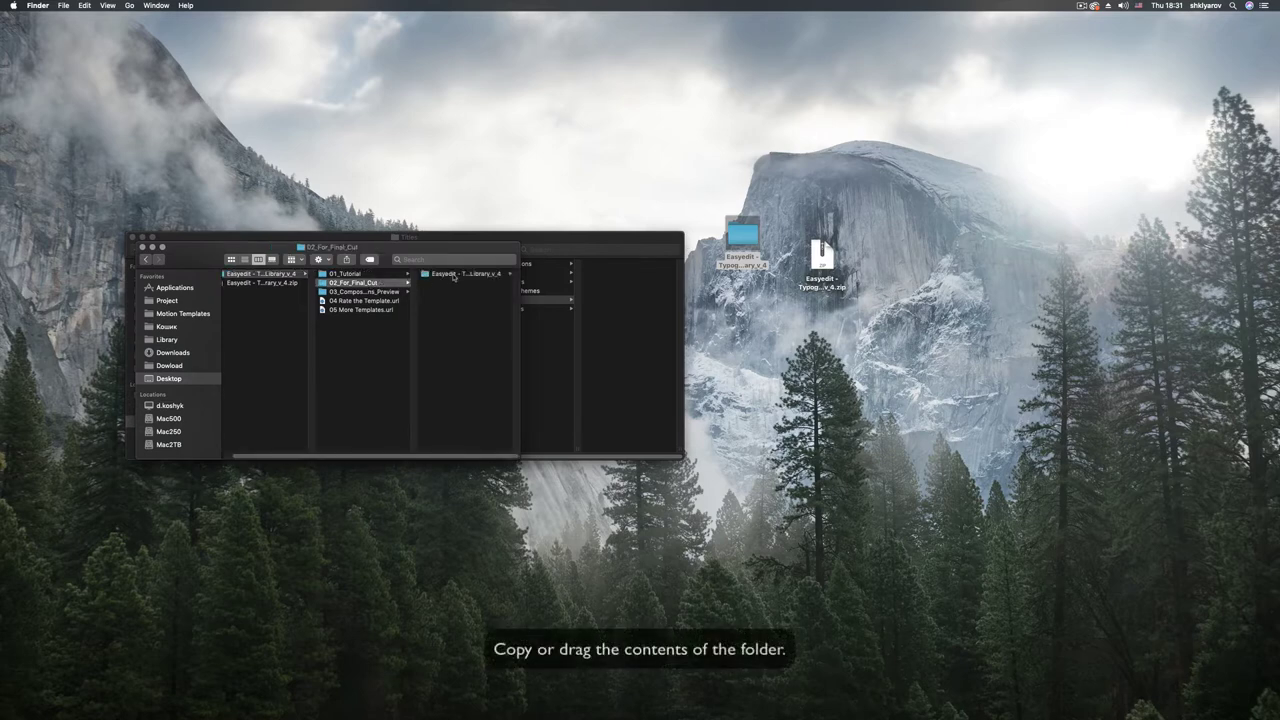
pyautogui.click(365, 274)
pyautogui.moveTo(362, 276); pyautogui.dragTo(596, 312)
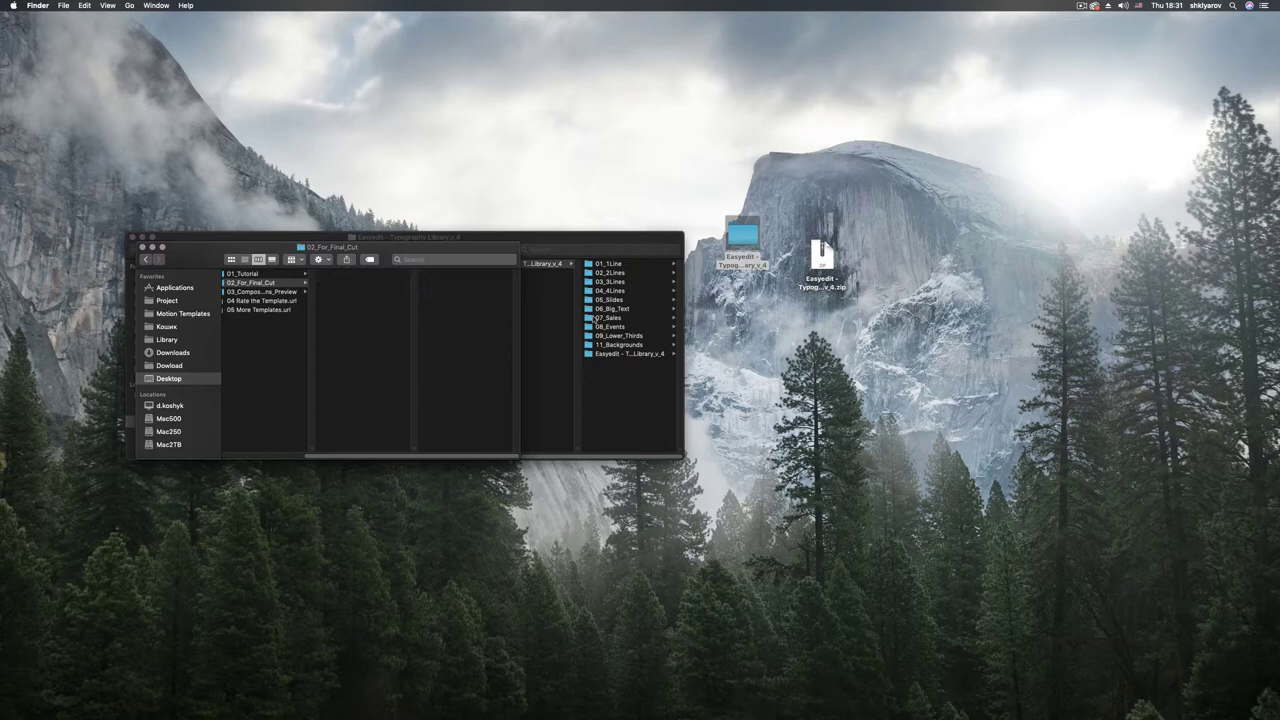
pyautogui.click(141, 247)
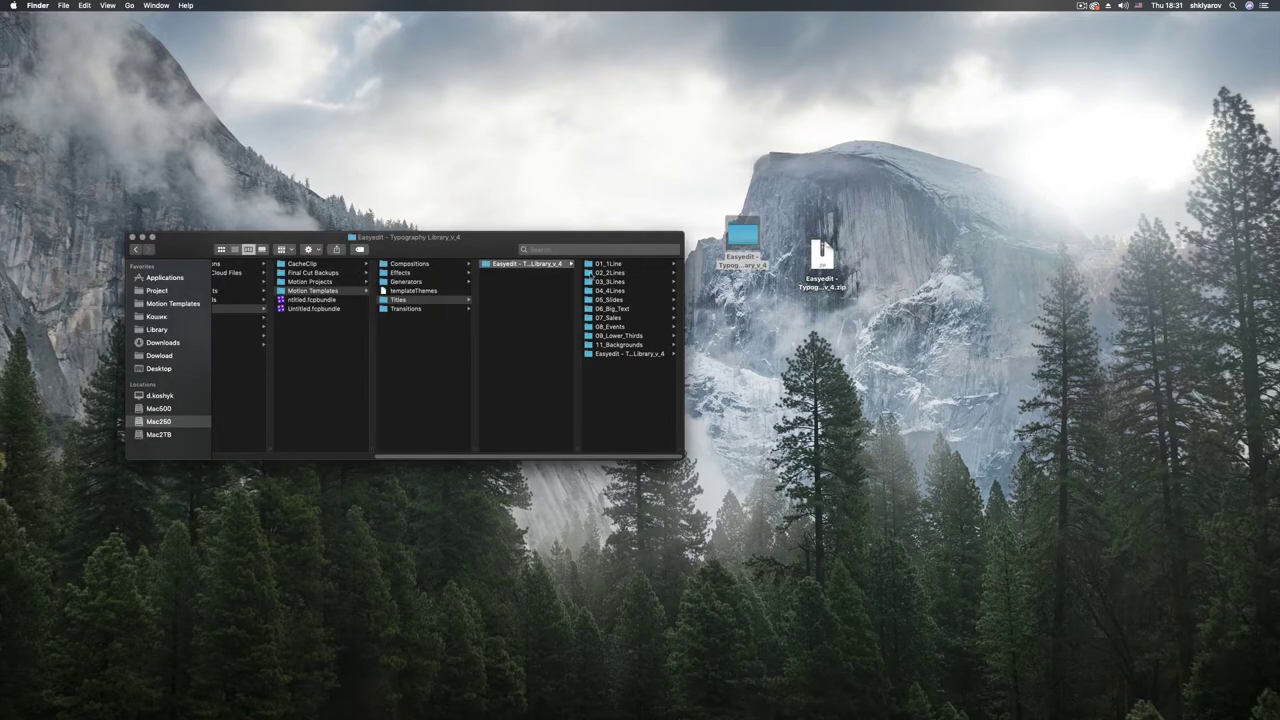
# - Move the nested Easyedit folder containing 10_Transitions into the Transitions folder, check both destination folders, and close the window
pyautogui.click(615, 355)
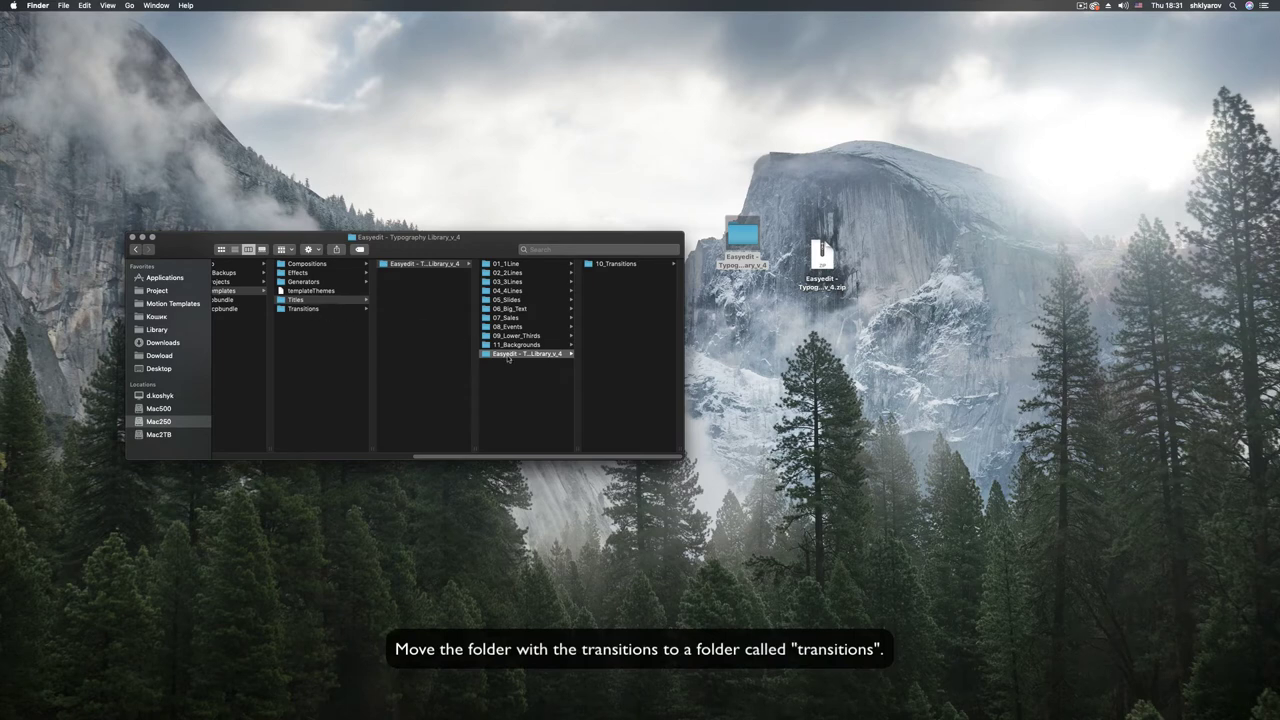
pyautogui.moveTo(508, 358); pyautogui.dragTo(297, 311)
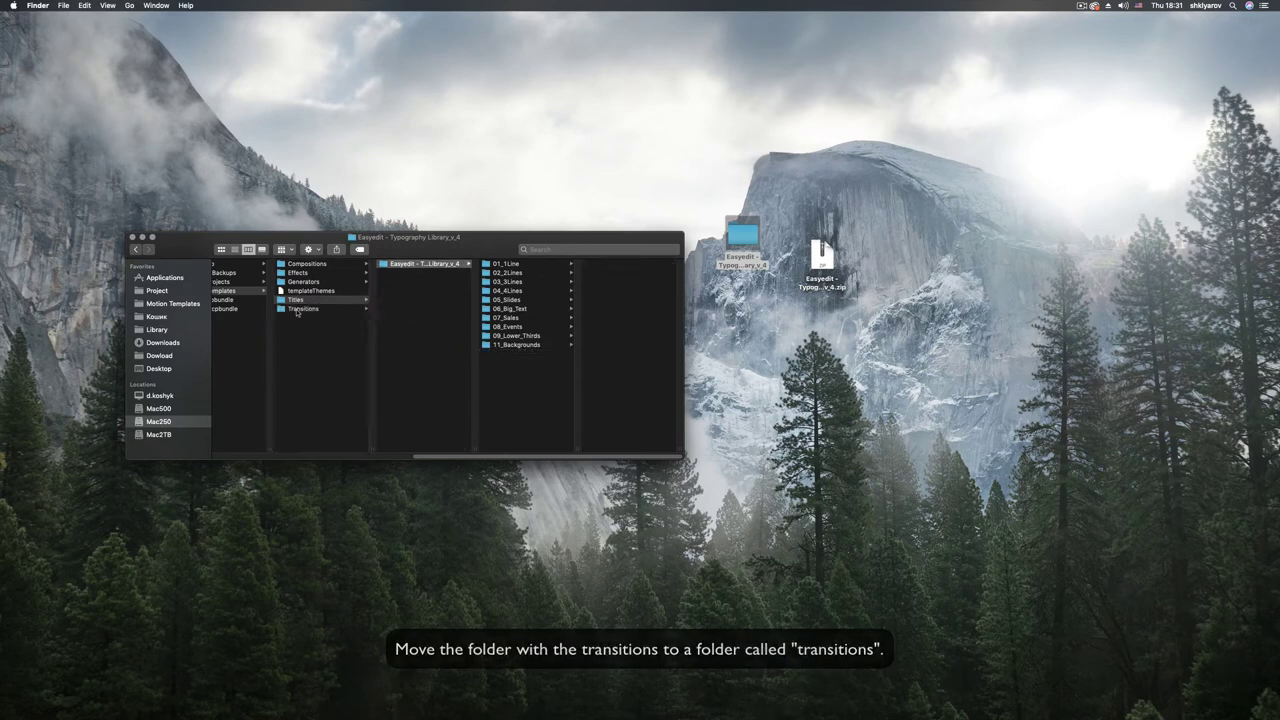
pyautogui.click(297, 311)
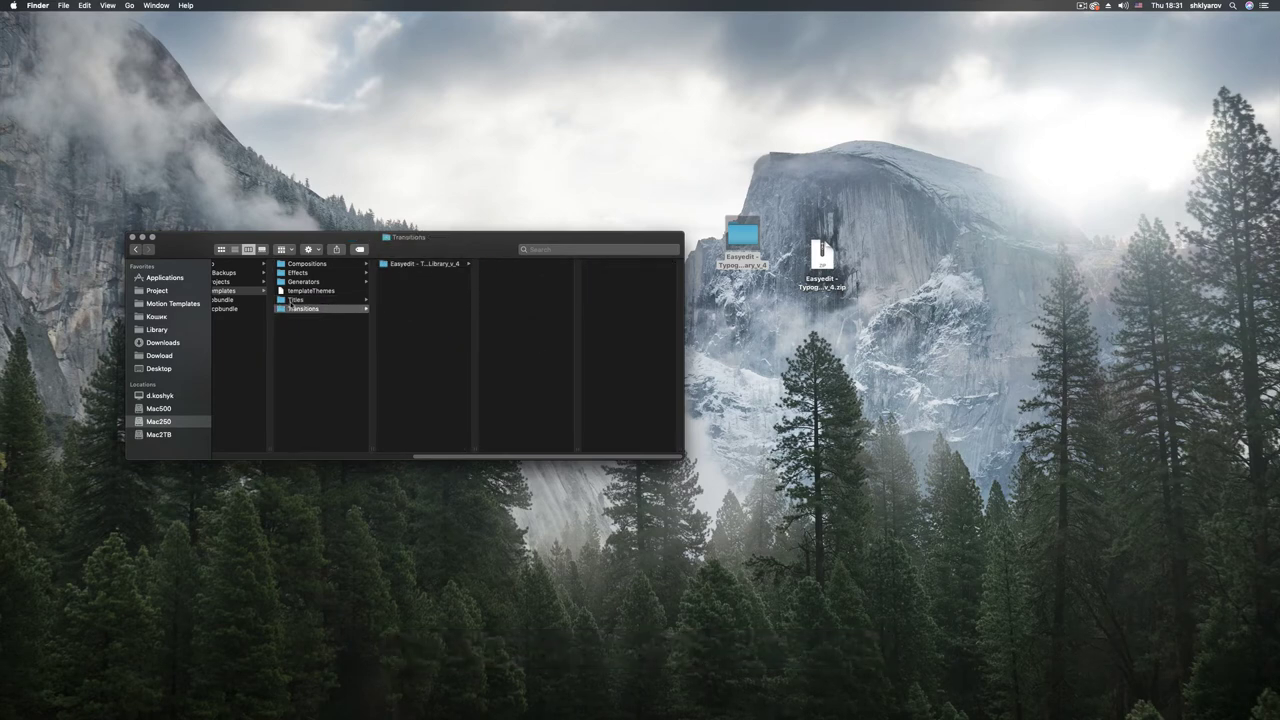
pyautogui.click(295, 299)
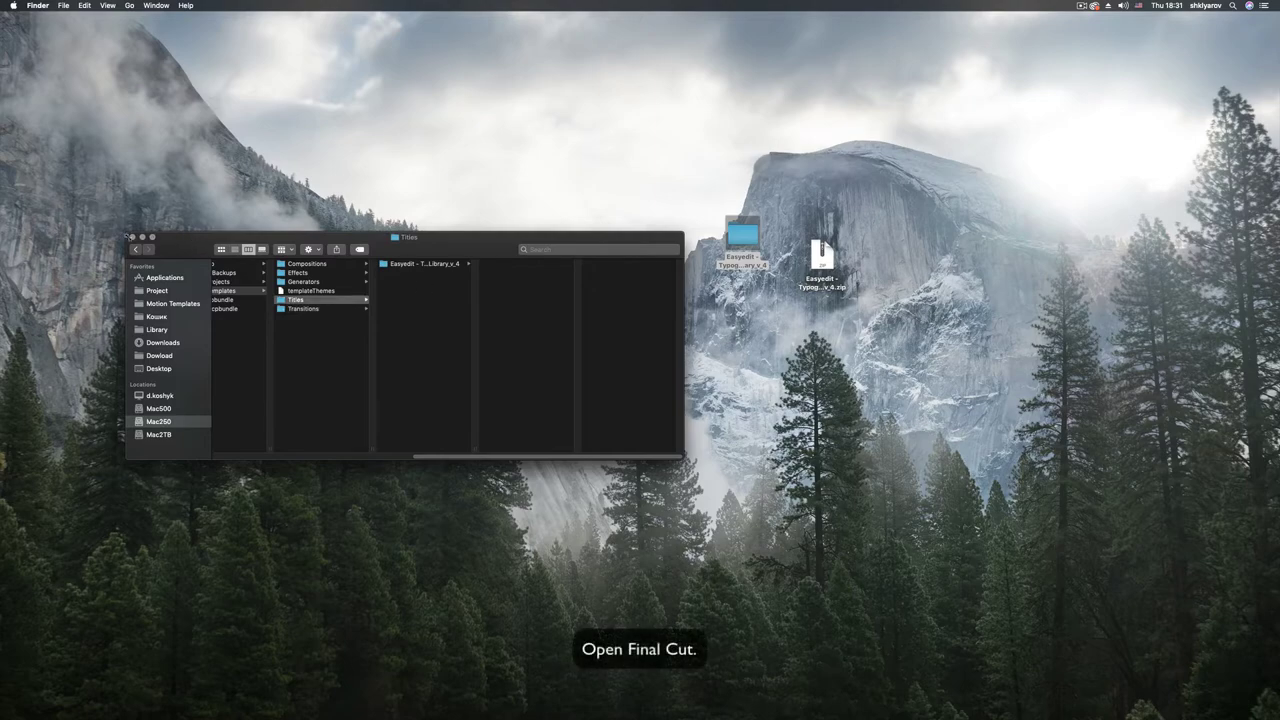
pyautogui.click(131, 237)
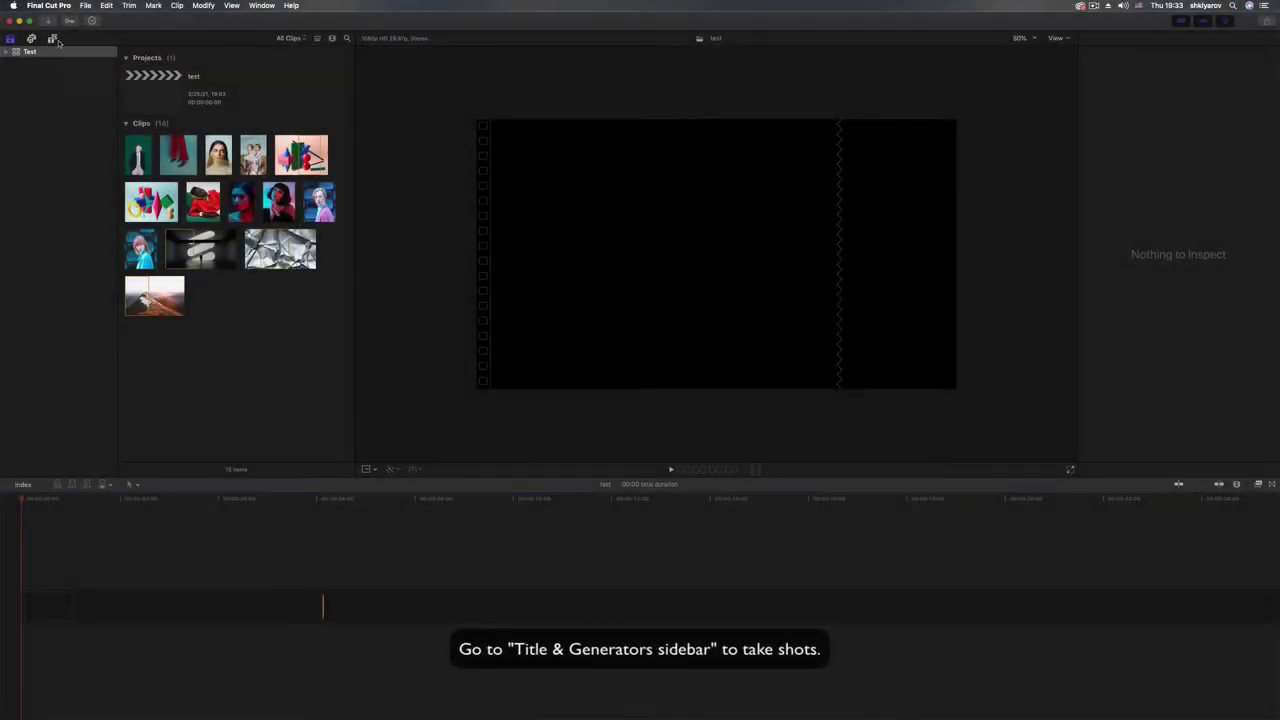
# - In Final Cut Pro, show the installed titles and open the Easyedit Typography Library category
pyautogui.click(52, 39)
pyautogui.click(52, 39)
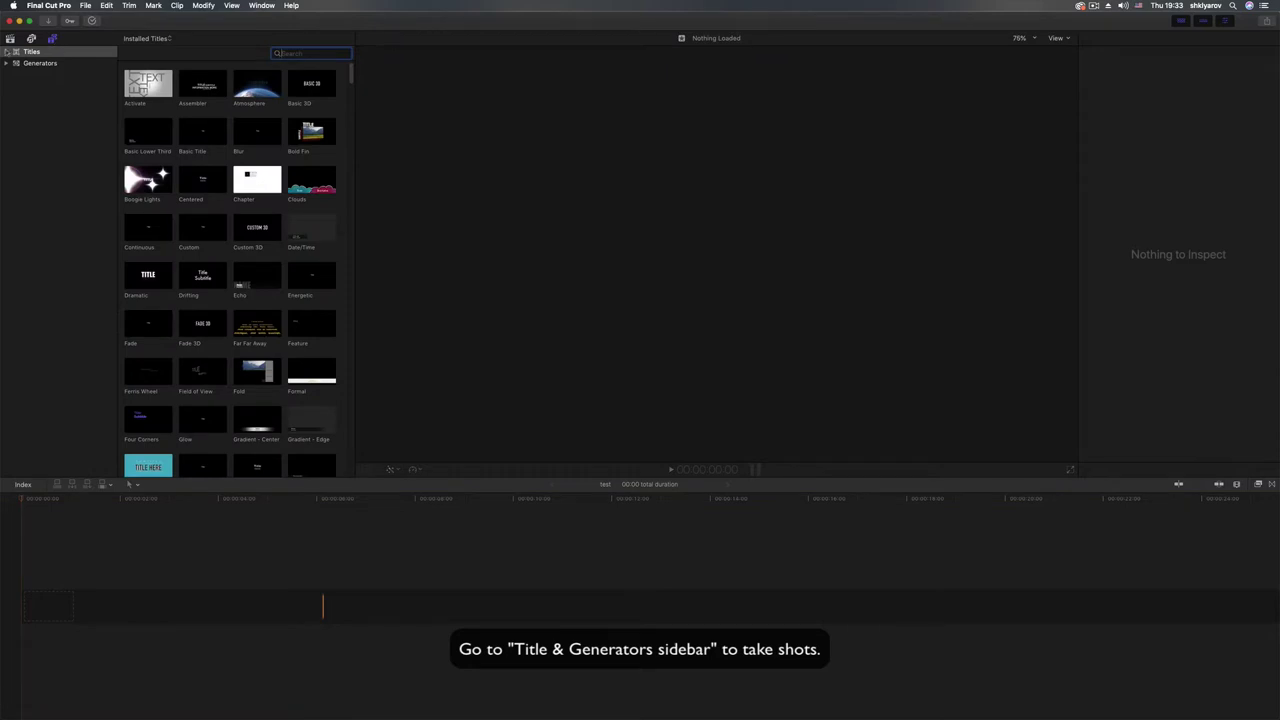
pyautogui.click(6, 52)
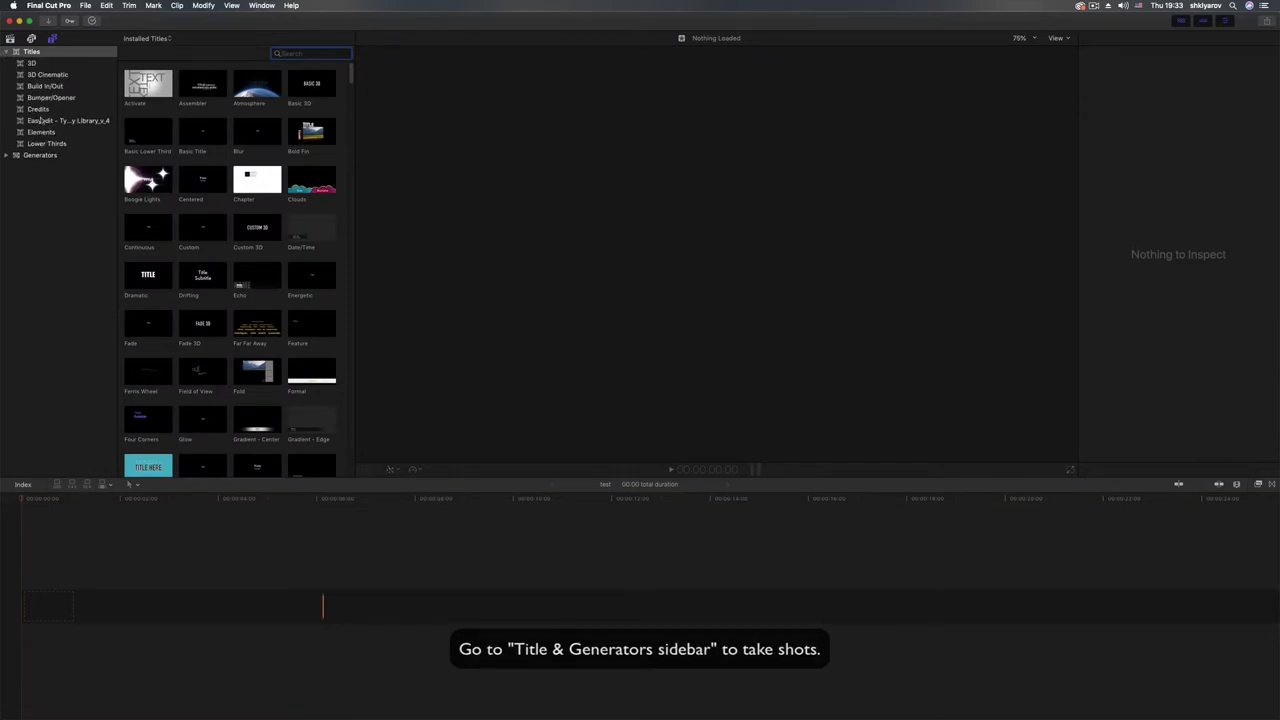
pyautogui.click(44, 121)
# - Add the Slide_013 title from the 05_Slides group to the start of the timeline and play it from the beginning
pyautogui.moveTo(352, 95); pyautogui.dragTo(347, 284)
pyautogui.click(146, 432)
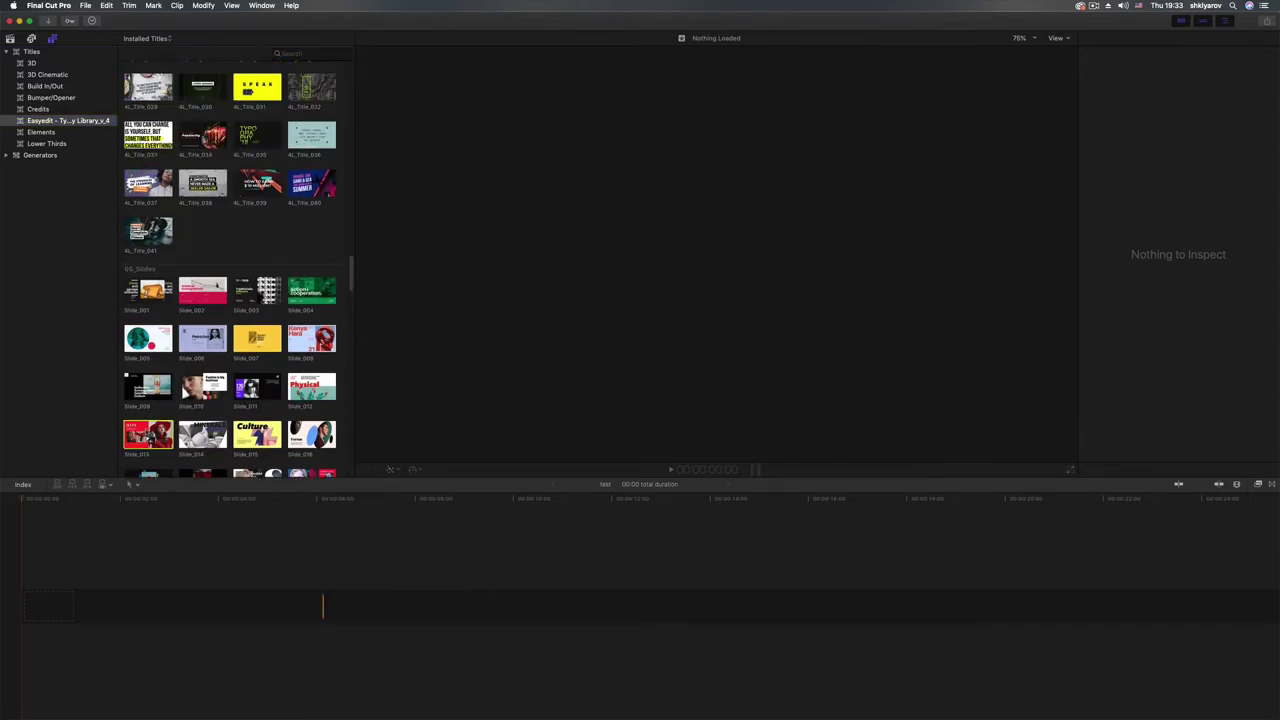
pyautogui.moveTo(141, 436); pyautogui.dragTo(126, 496)
pyautogui.press('Delete')
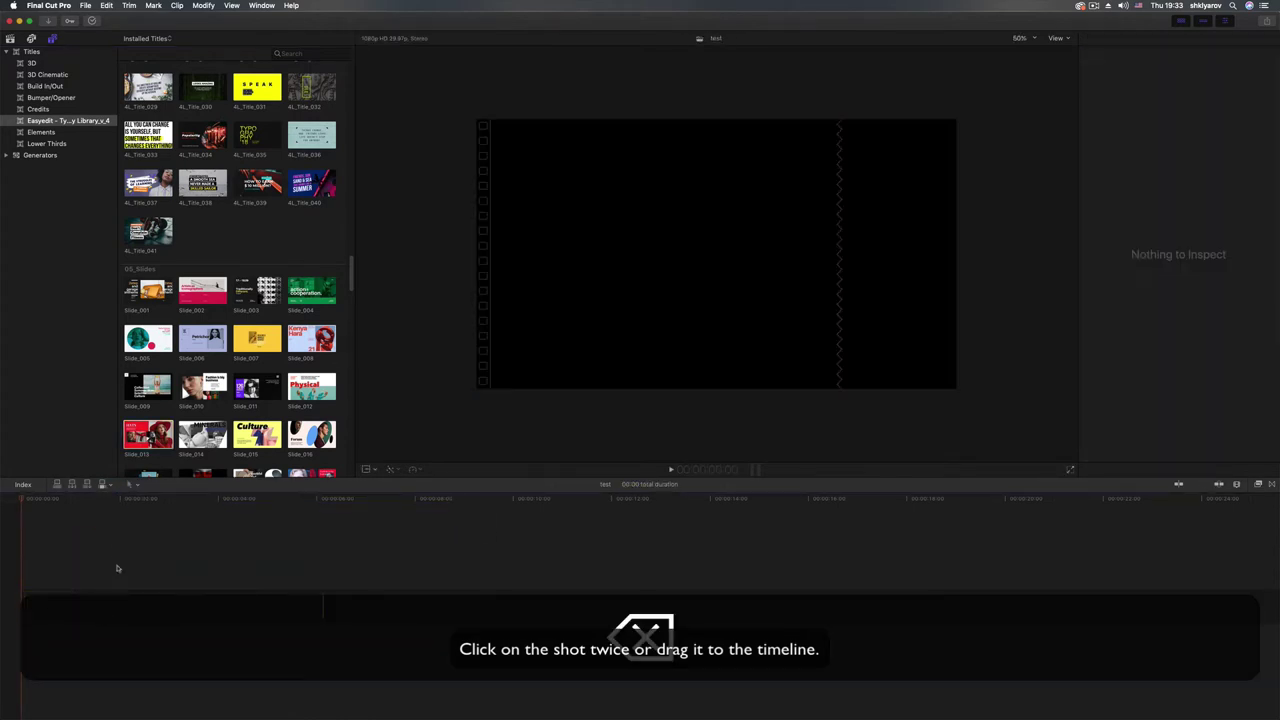
pyautogui.hotkey('ctrl', 'z')
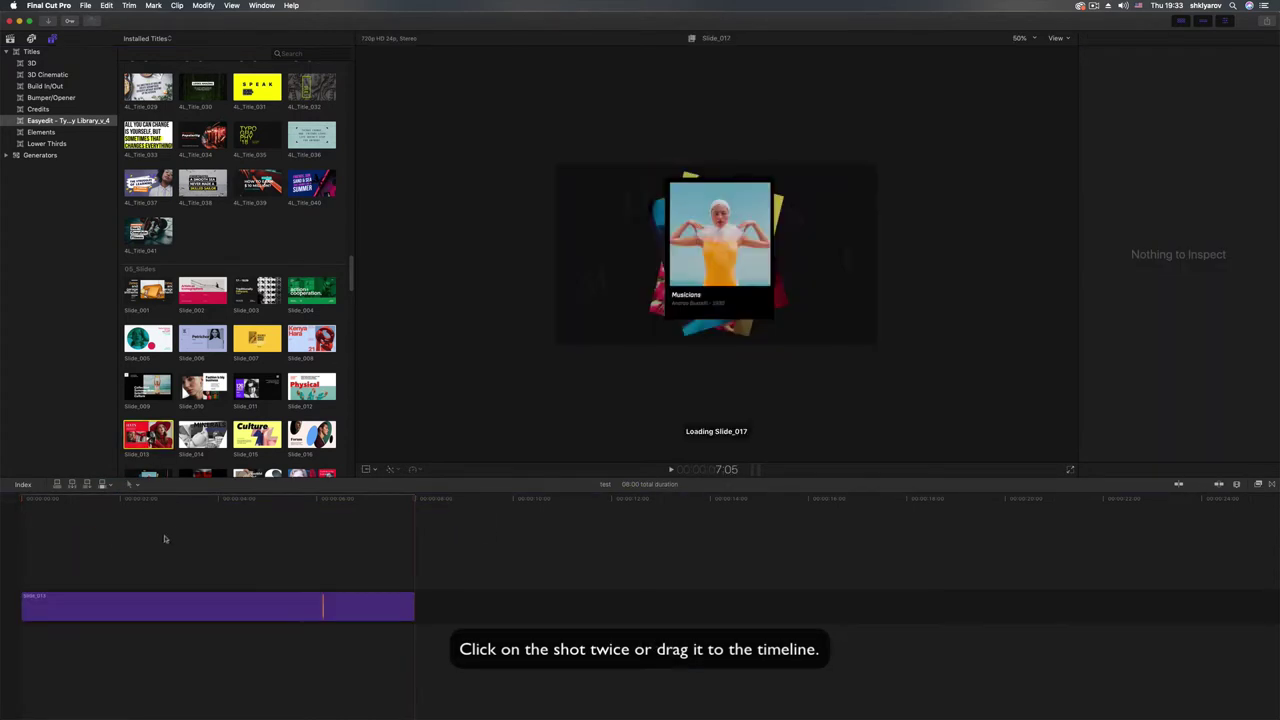
pyautogui.click(16, 500)
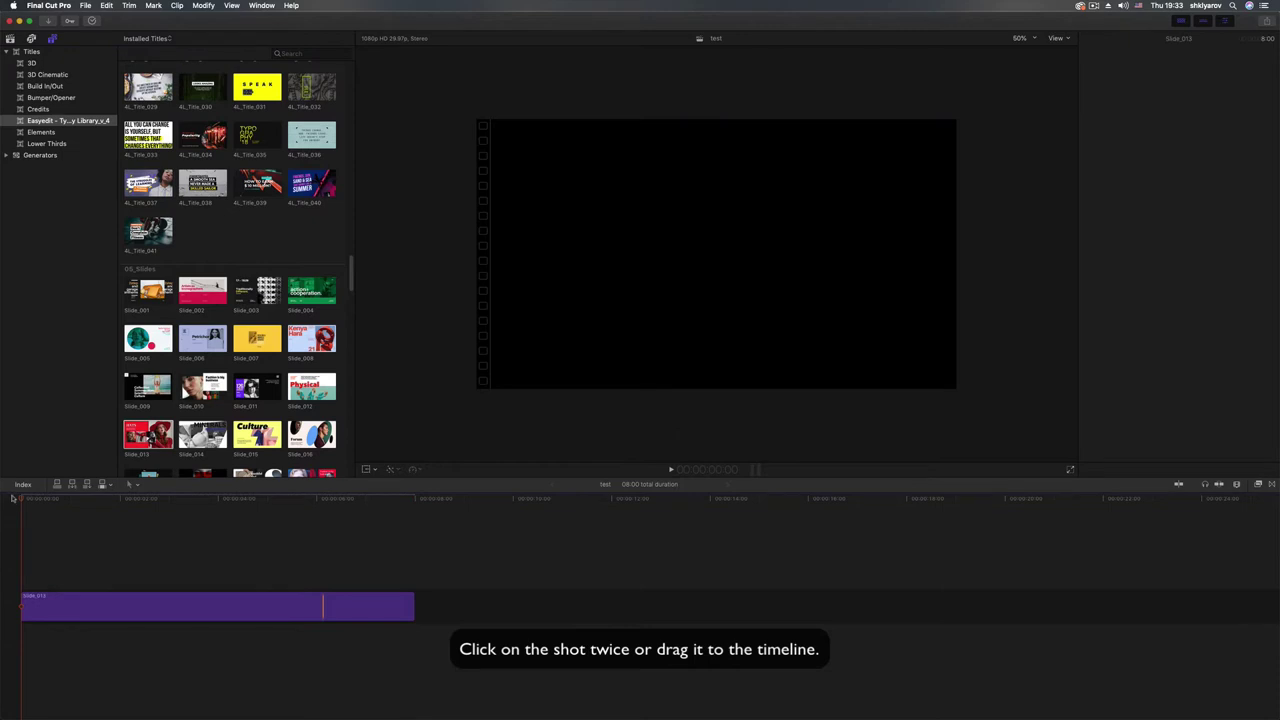
pyautogui.press('space')
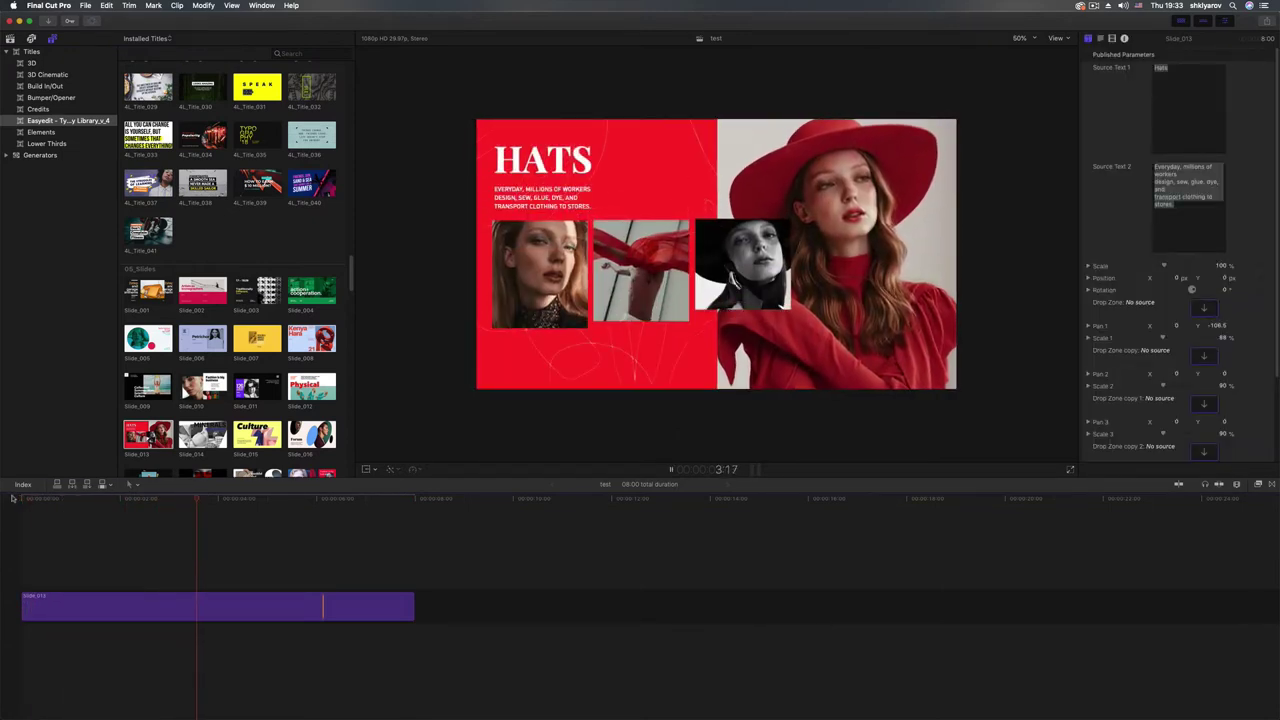
pyautogui.press('space')
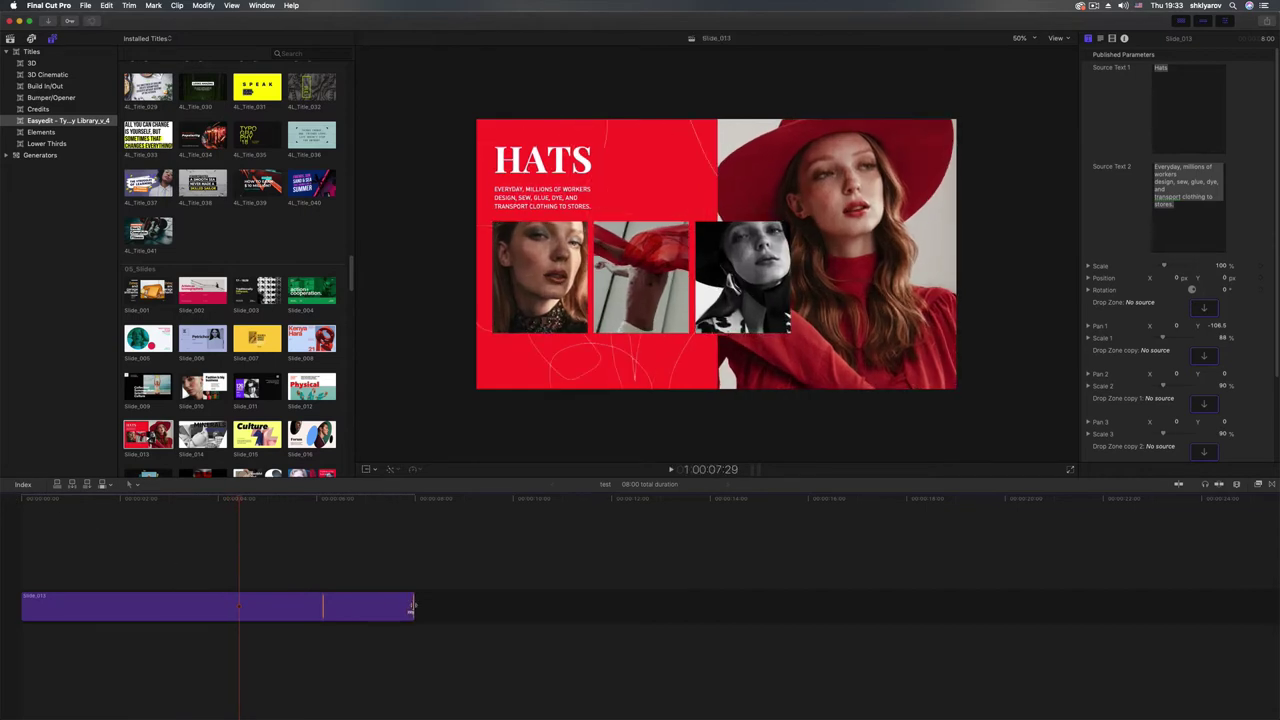
# - Try extending the Slide_013 clip to 12:18 and trimming it shorter, and undo both duration changes
pyautogui.moveTo(412, 606); pyautogui.dragTo(640, 606)
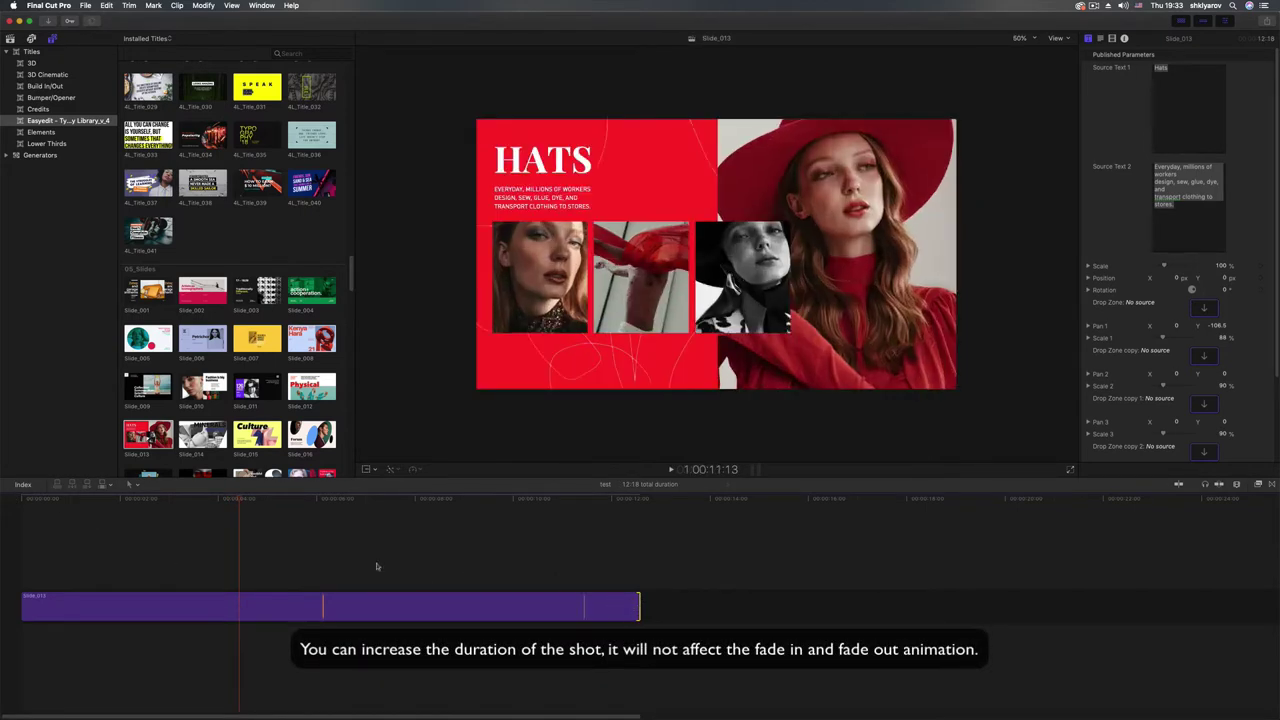
pyautogui.moveTo(239, 505); pyautogui.dragTo(177, 515)
pyautogui.moveTo(638, 606); pyautogui.dragTo(284, 608)
pyautogui.moveTo(163, 504); pyautogui.dragTo(243, 515)
pyautogui.press('super+z')
pyautogui.press('super+z')
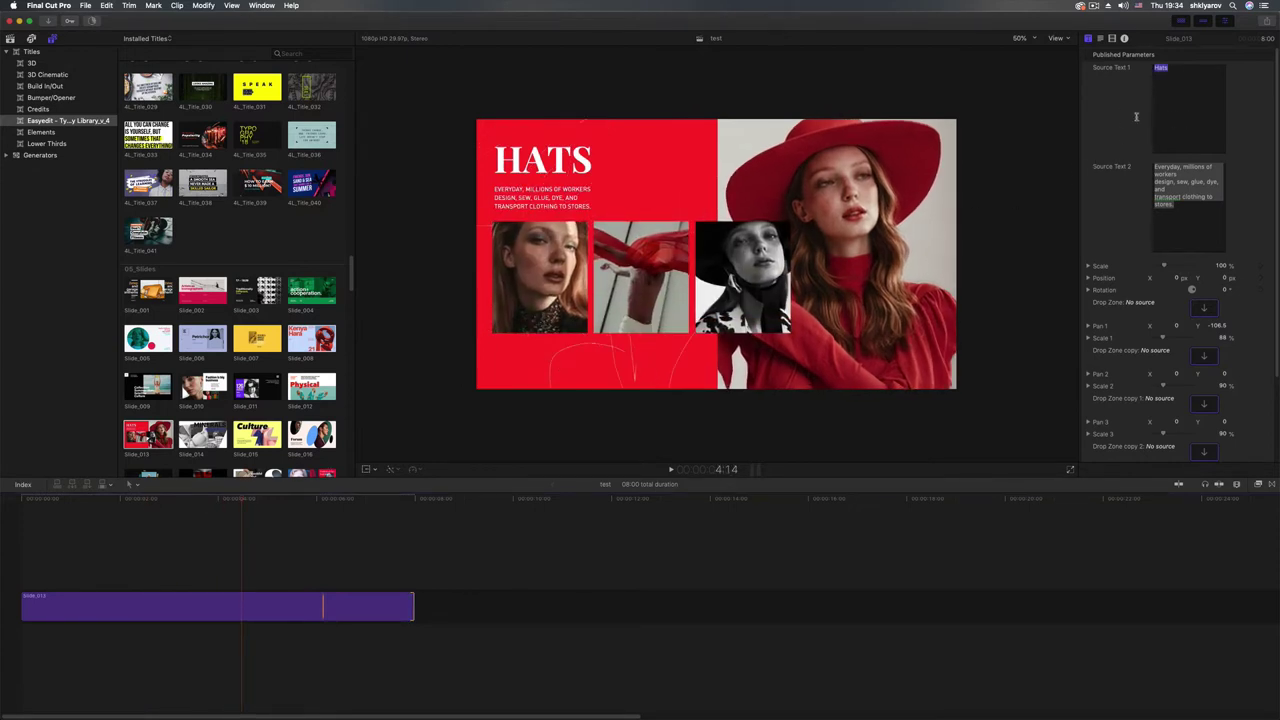
# - Replace the slide's Source Text 1 with "YOUR TEXT" and its Source Text 2 with "PLEASE HERE"
pyautogui.write('YOUR TEXT')
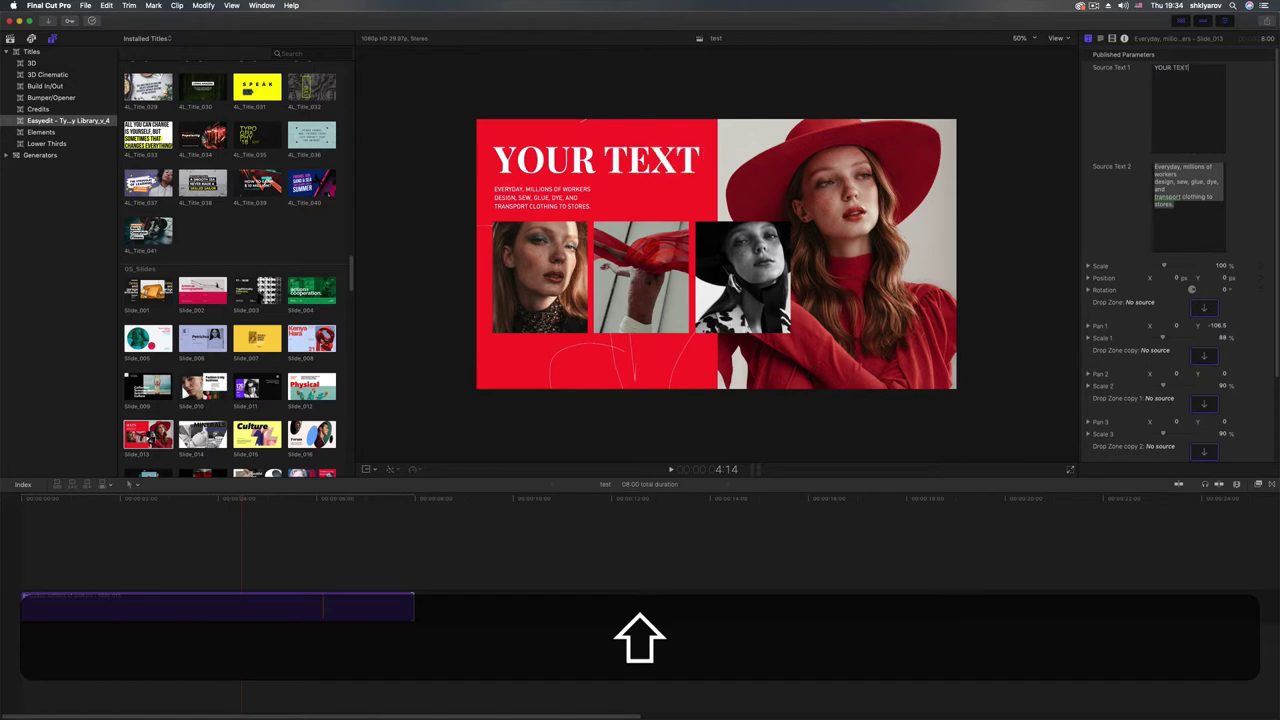
pyautogui.press('super+a')
pyautogui.press('BackSpace')
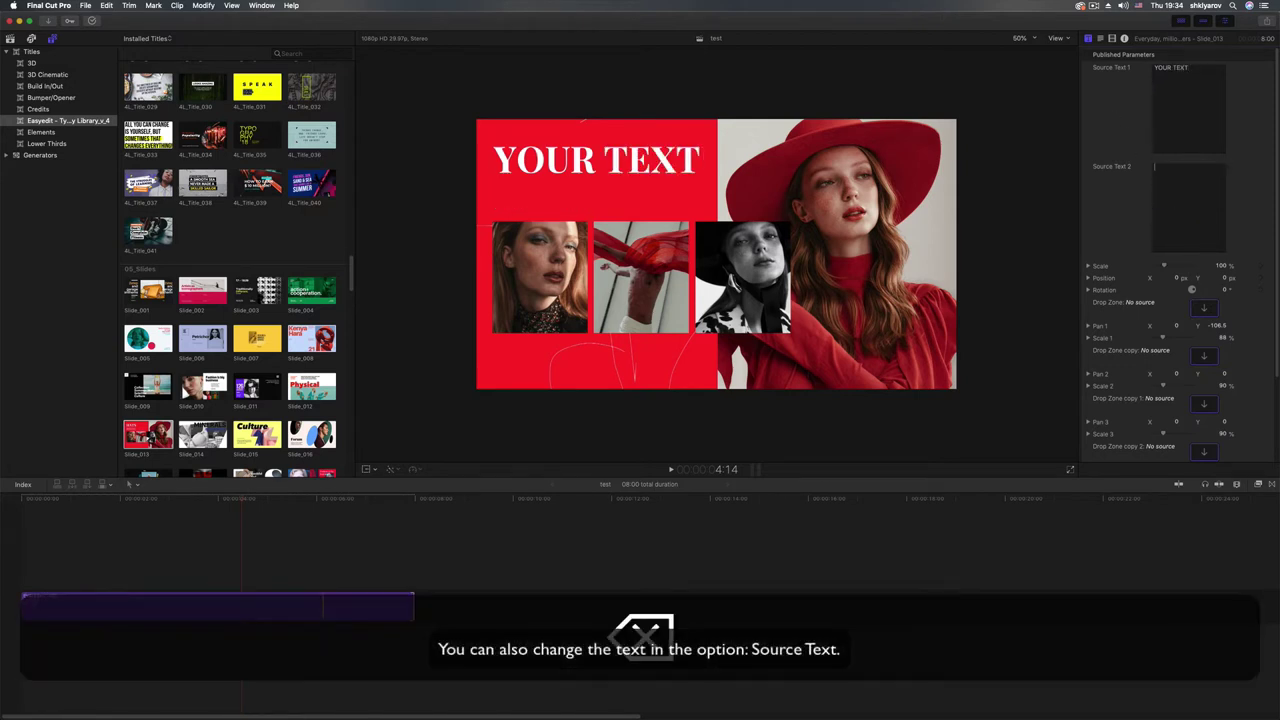
pyautogui.write('PLEASE HERE')
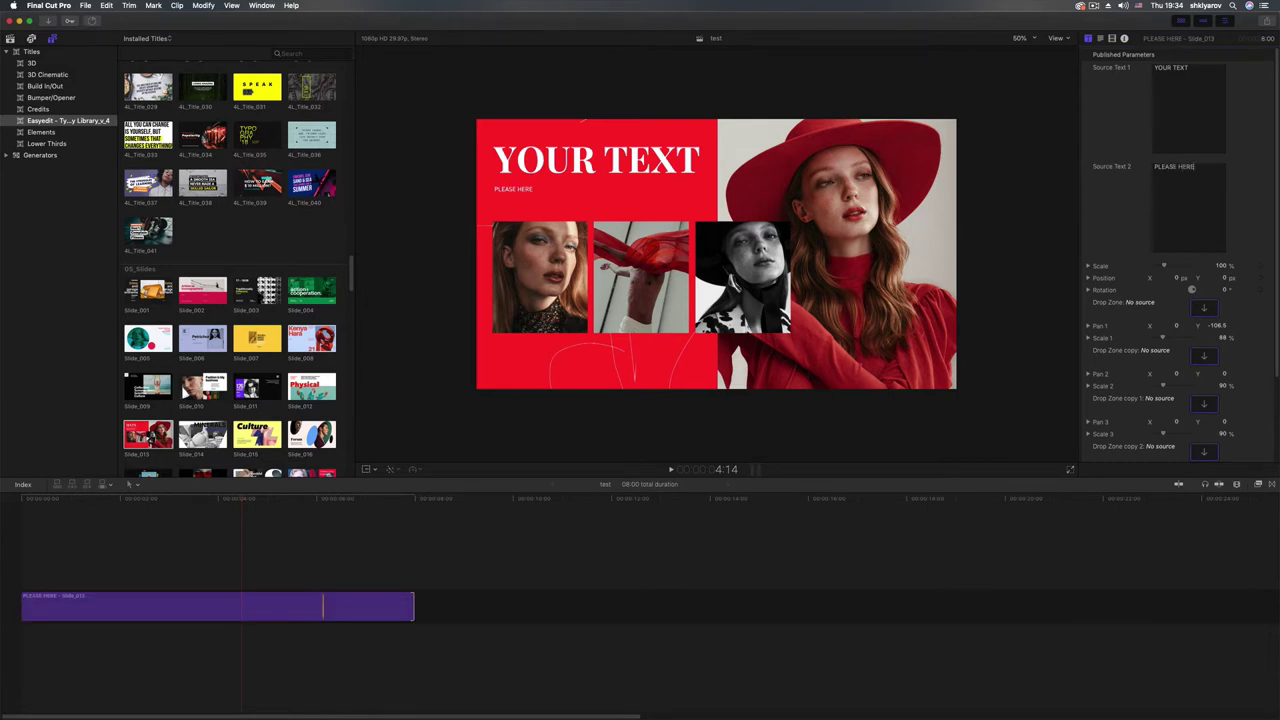
# - Fill Source Text 2 with three lines of repeated "PLEASE HERE" text
pyautogui.press('super+Right')
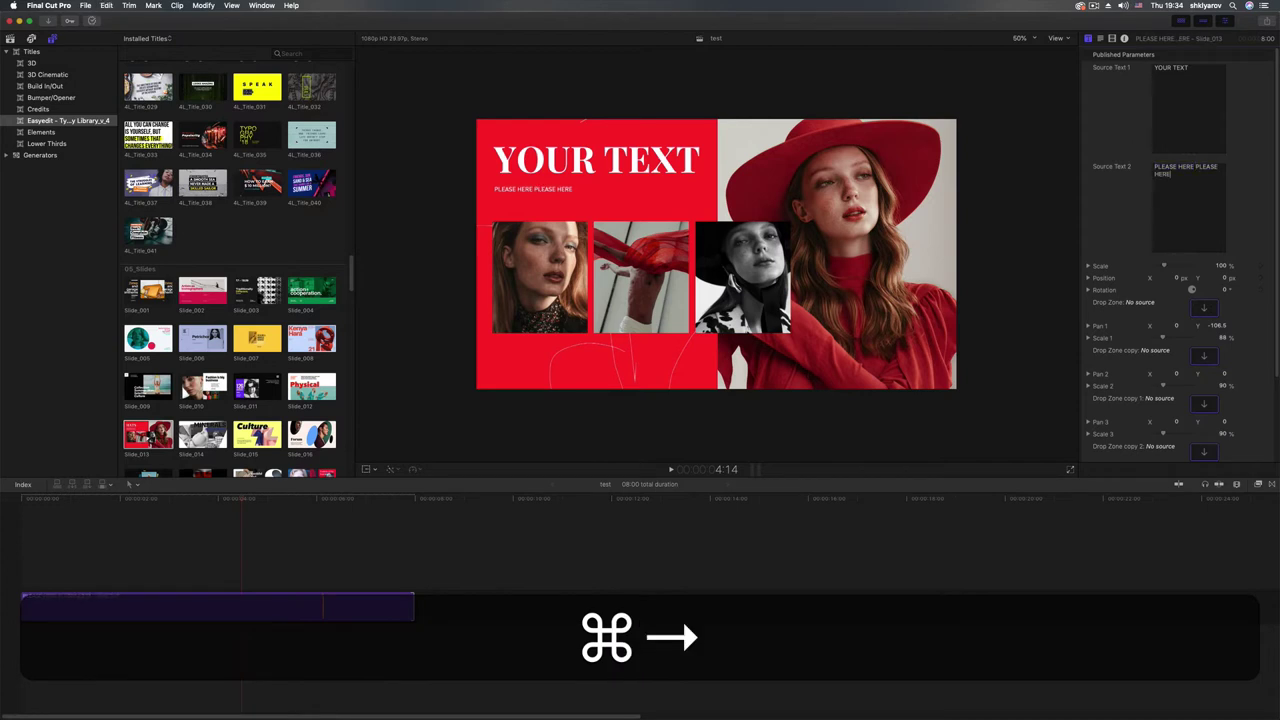
pyautogui.press('super+v')
pyautogui.press('super+v')
pyautogui.press('super+v')
pyautogui.press('super+v')
pyautogui.press('super+v')
pyautogui.press('super+Return')
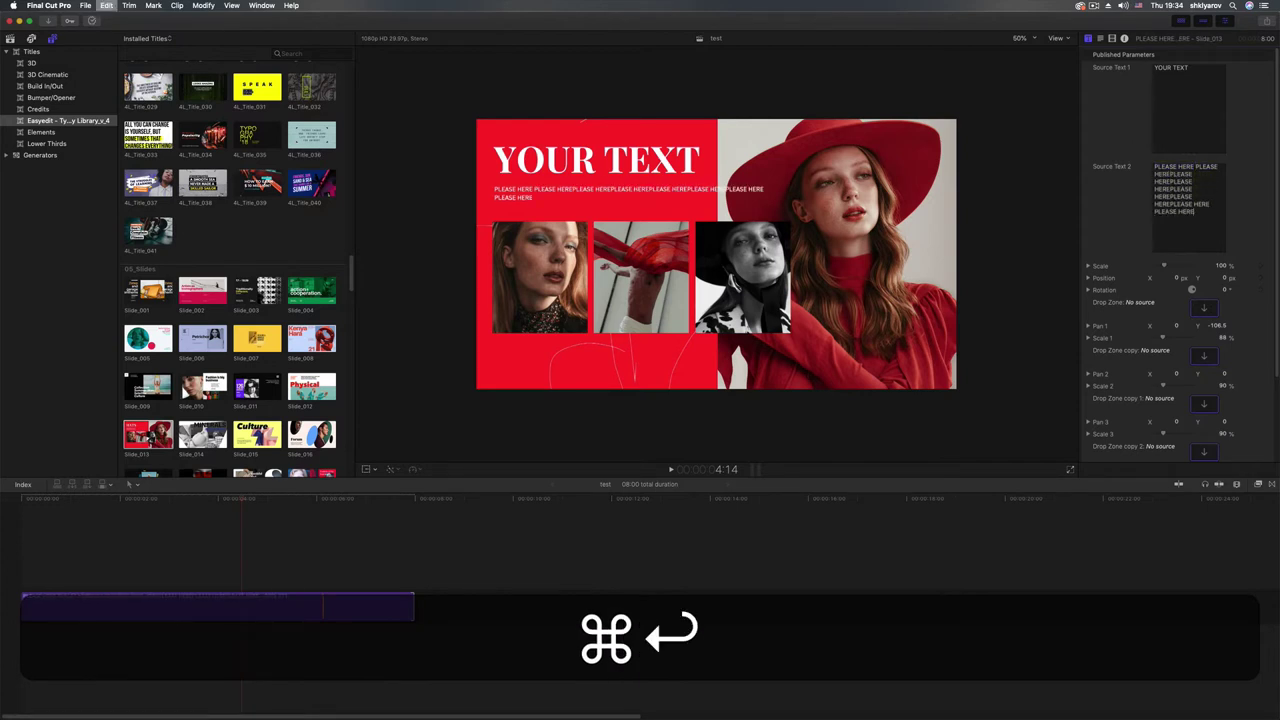
pyautogui.press('super+v')
pyautogui.press('super+v')
pyautogui.press('super+v')
pyautogui.press('super+v')
pyautogui.press('super+v')
pyautogui.press('super+v')
pyautogui.press('super+Return')
pyautogui.press('super+v')
pyautogui.press('super+v')
pyautogui.press('super+v')
pyautogui.press('super+v')
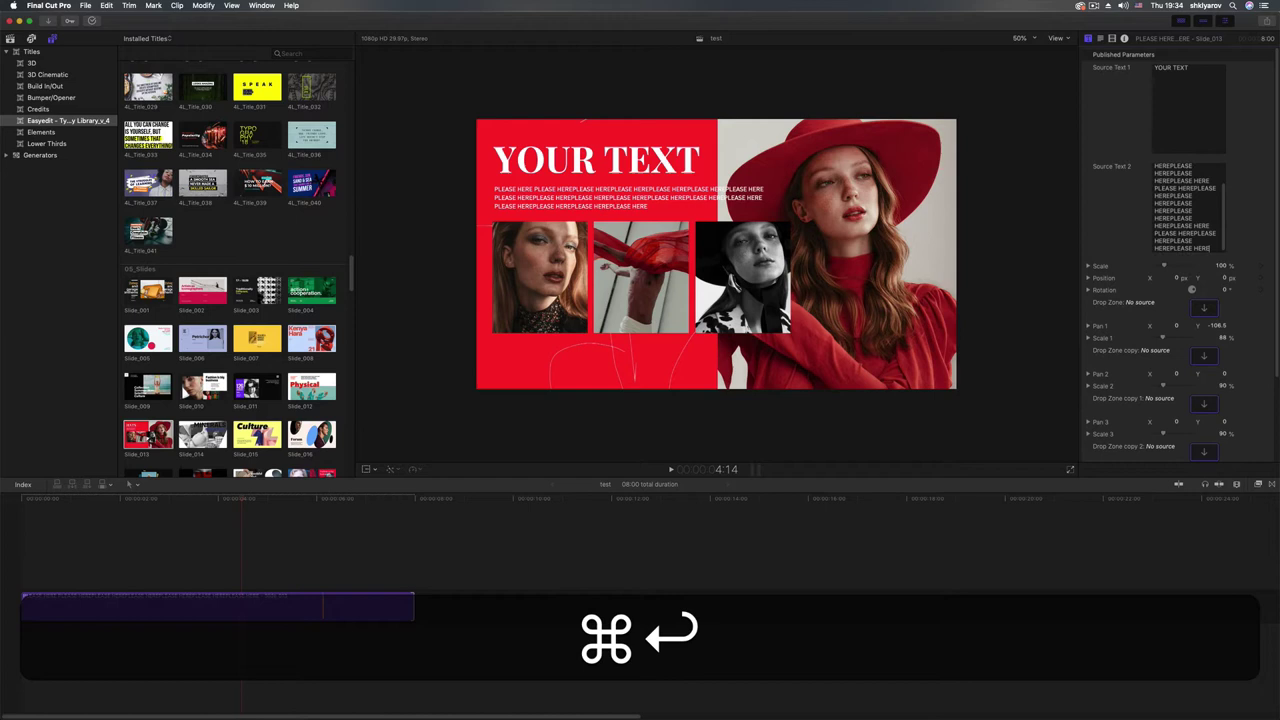
pyautogui.press('super+v')
pyautogui.press('super+v')
pyautogui.click(647, 178)
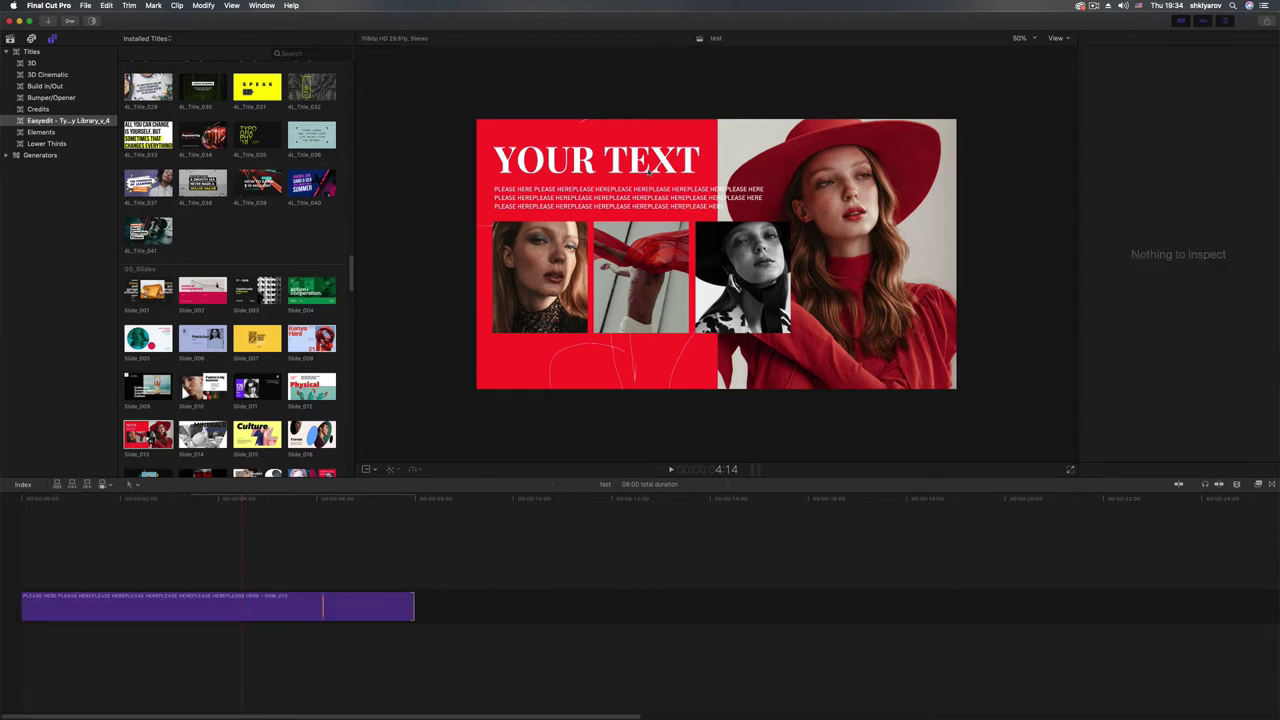
# - Select the slide clip, try shifting its "YOUR TEXT" title in the viewer, and undo the move
pyautogui.click(239, 612)
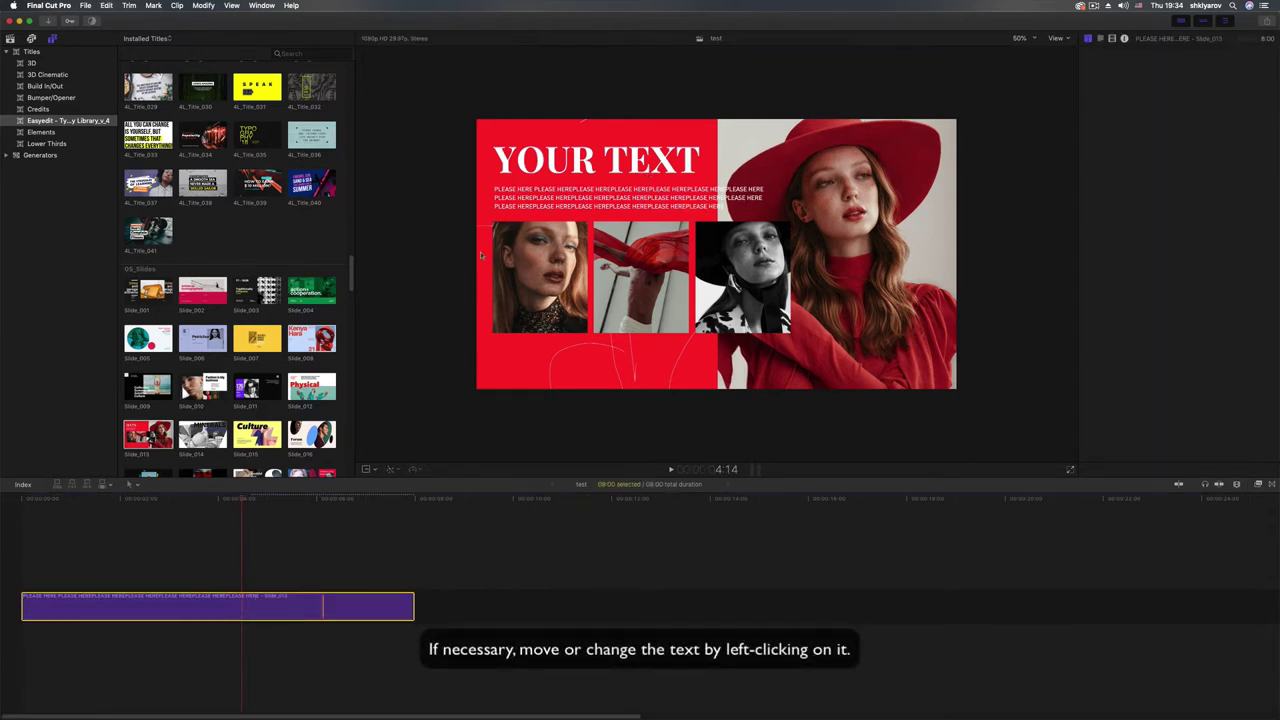
pyautogui.moveTo(562, 168)
pyautogui.mouseDown()
pyautogui.moveTo(643, 165)
pyautogui.moveTo(577, 160)
pyautogui.mouseUp()
pyautogui.press('super+z')
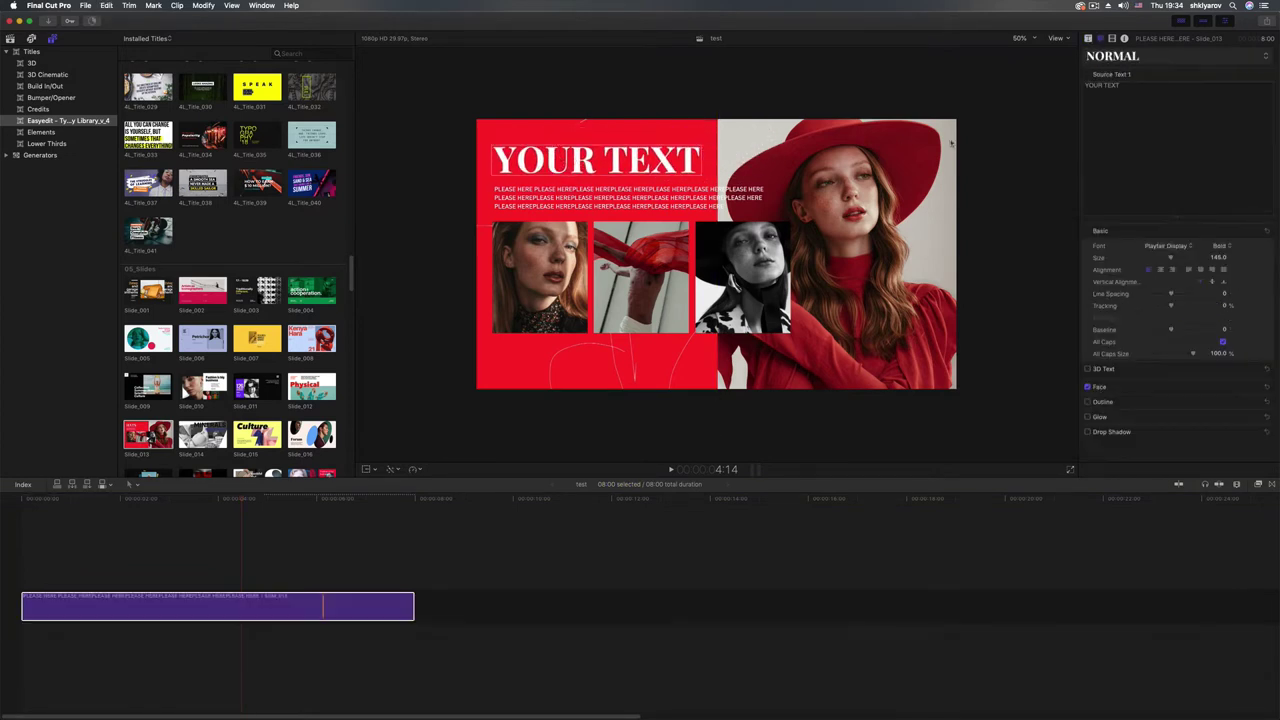
# - Append "xvxcv" to the "YOUR TEXT" title in its text settings
pyautogui.click(1137, 101)
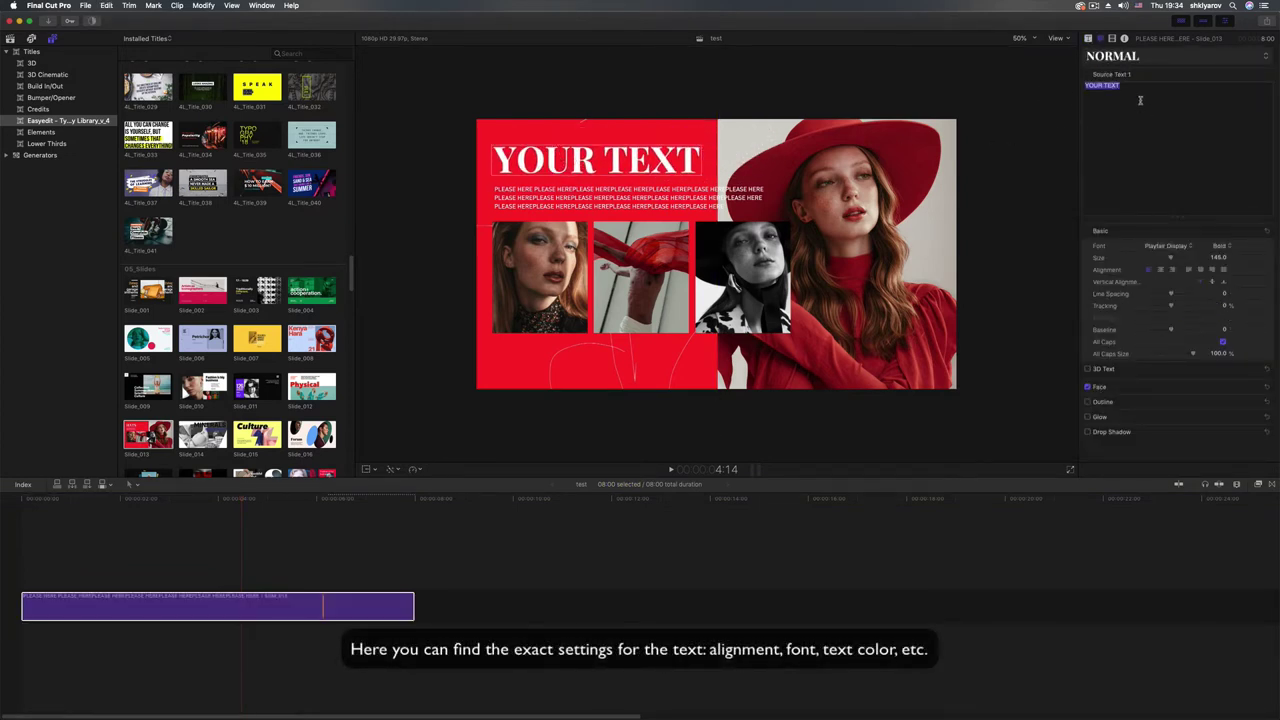
pyautogui.press('super+a')
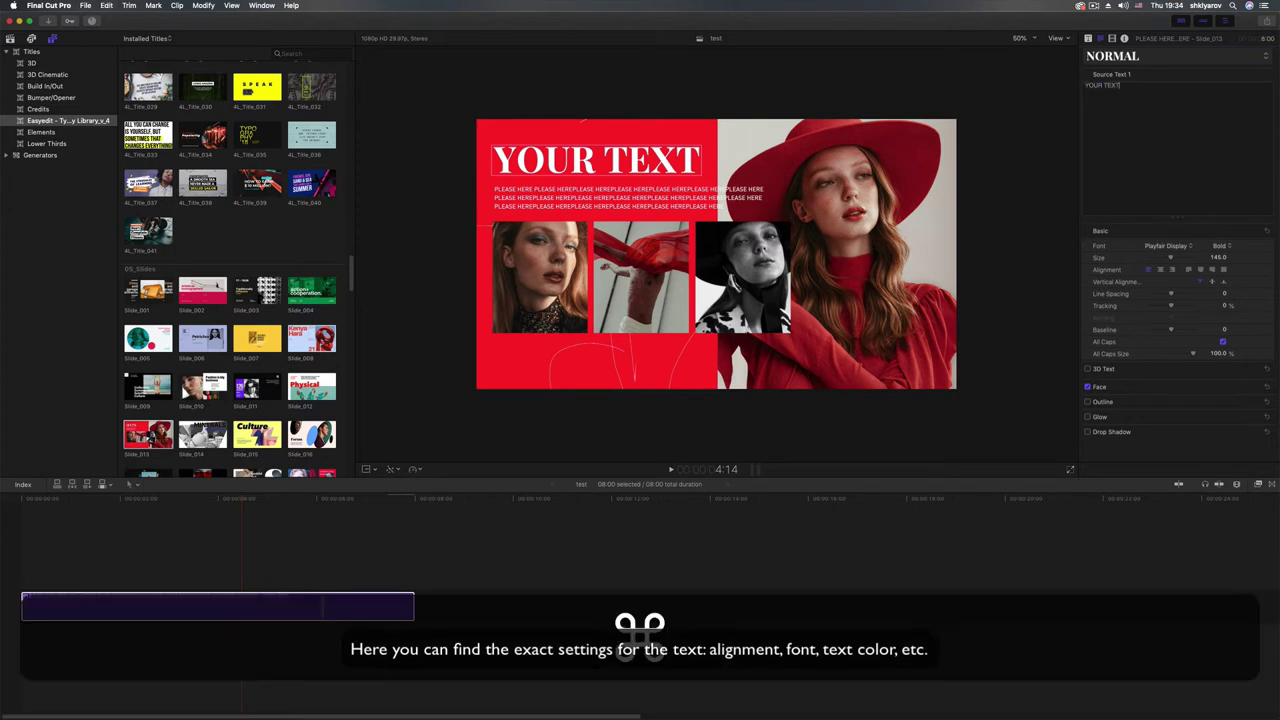
pyautogui.write('xvxcv')
pyautogui.press('super+shift+a')
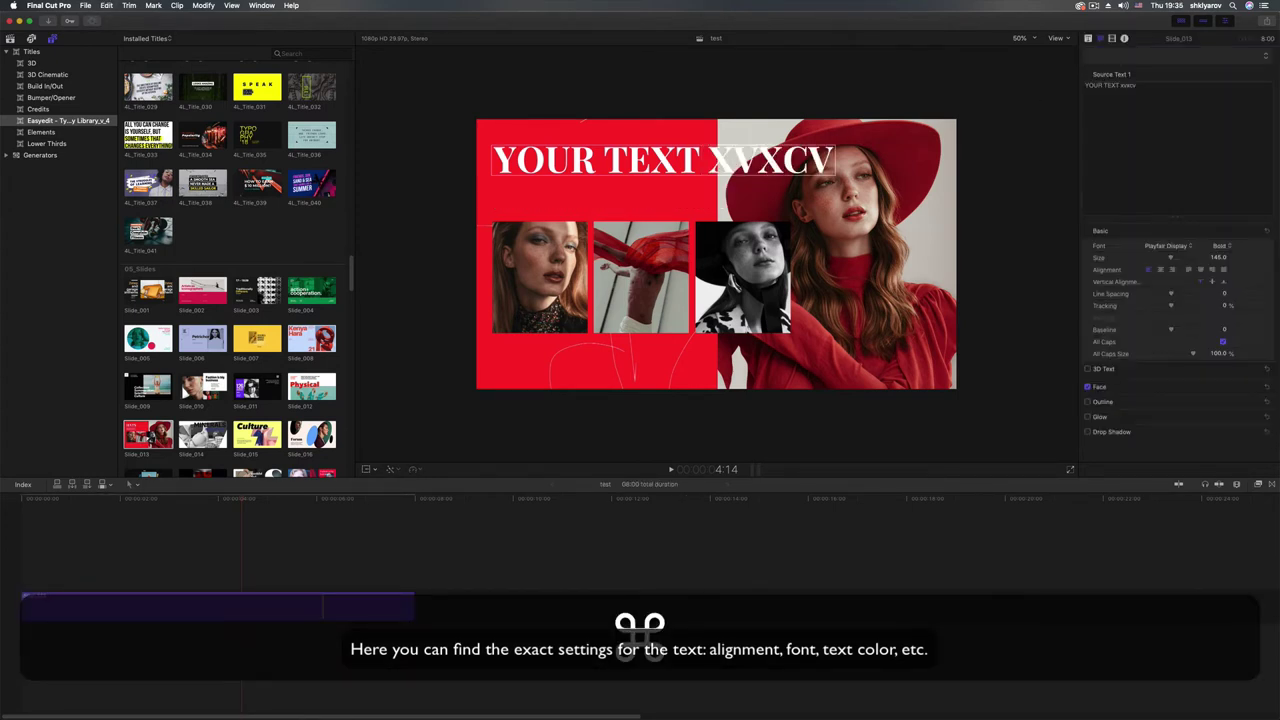
# - Remove the appended "xvxcv" so that Source Text 1 reads "YOUR TEXT"
pyautogui.press('super+shift+a')
pyautogui.tripleClick(1128, 99)
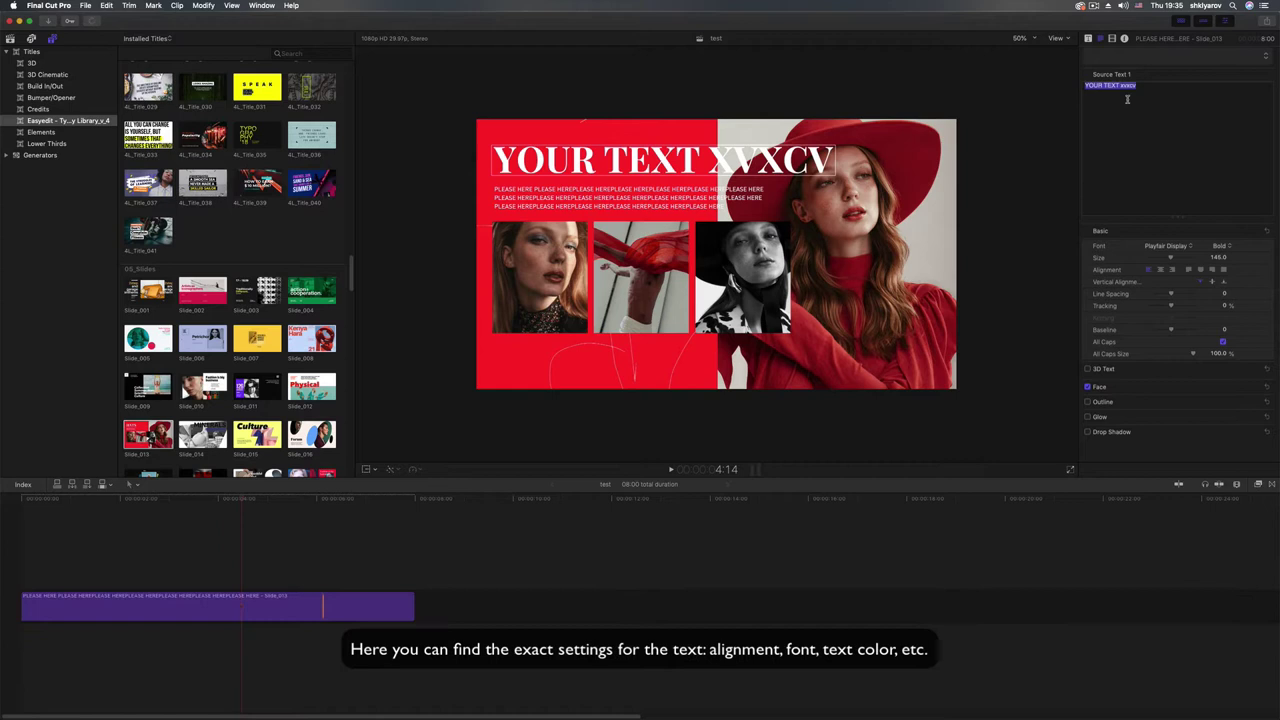
pyautogui.press('BackSpace')
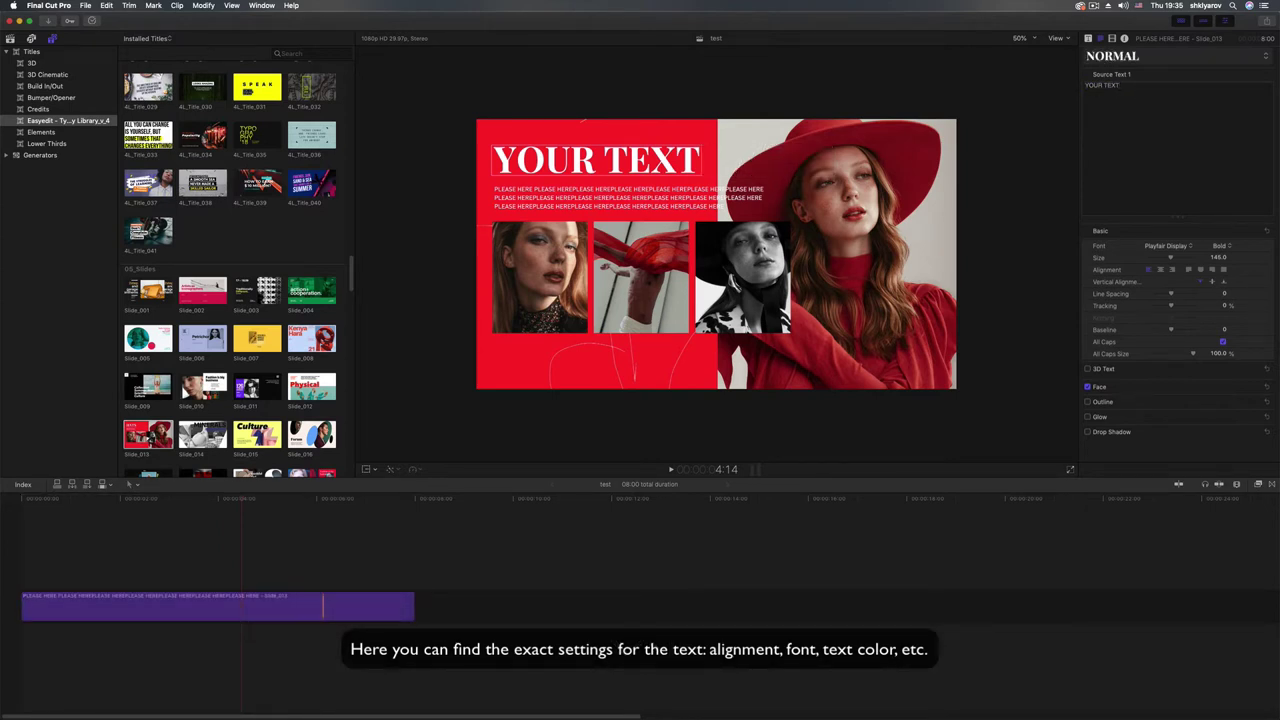
# - Try other fonts, styles and sizes on the "YOUR TEXT" title, and set it to Playfair Display Regular at size 145
pyautogui.click(1177, 248)
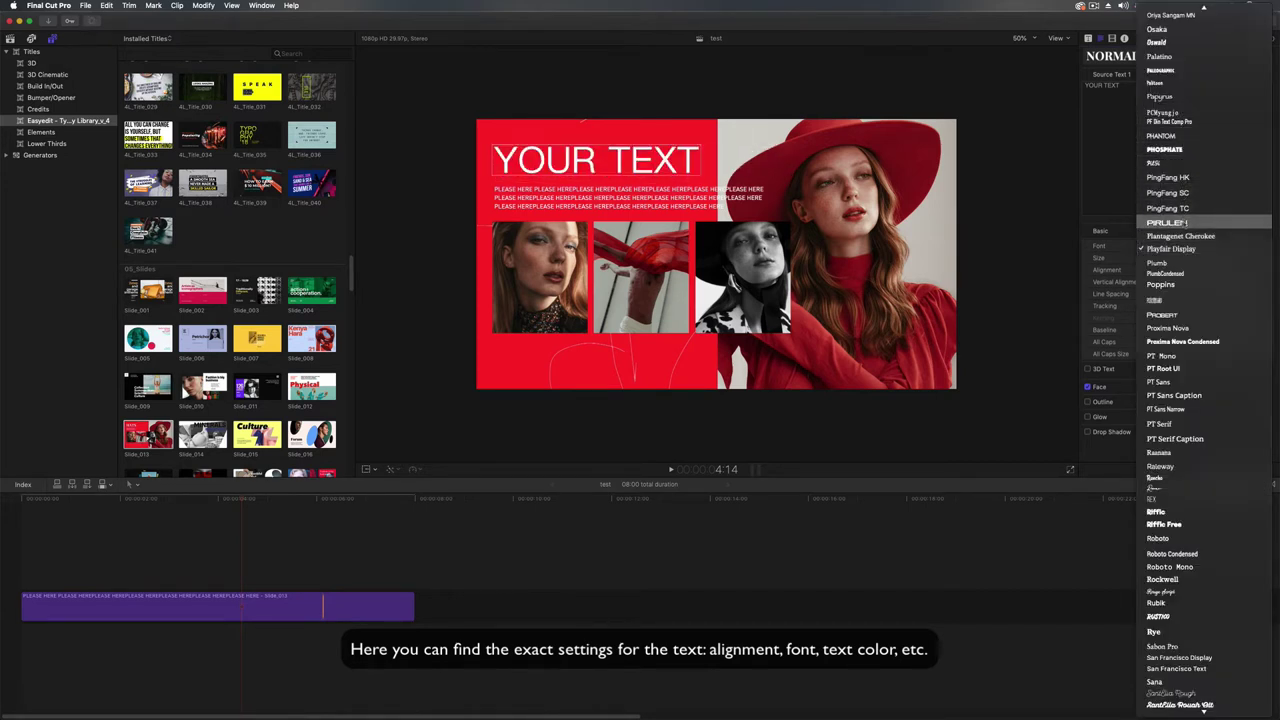
pyautogui.click(1212, 249)
pyautogui.moveTo(1219, 258); pyautogui.dragTo(1219, 208)
pyautogui.moveTo(1180, 257); pyautogui.dragTo(1170, 257)
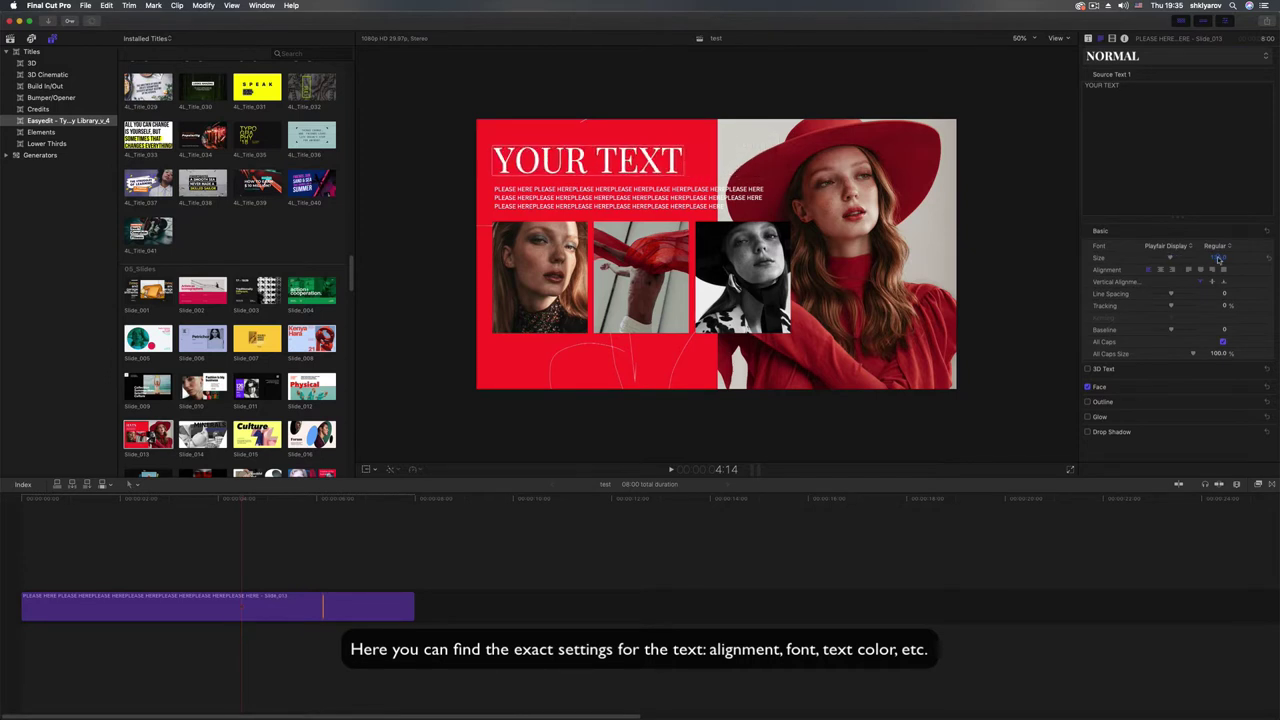
pyautogui.click(1215, 246)
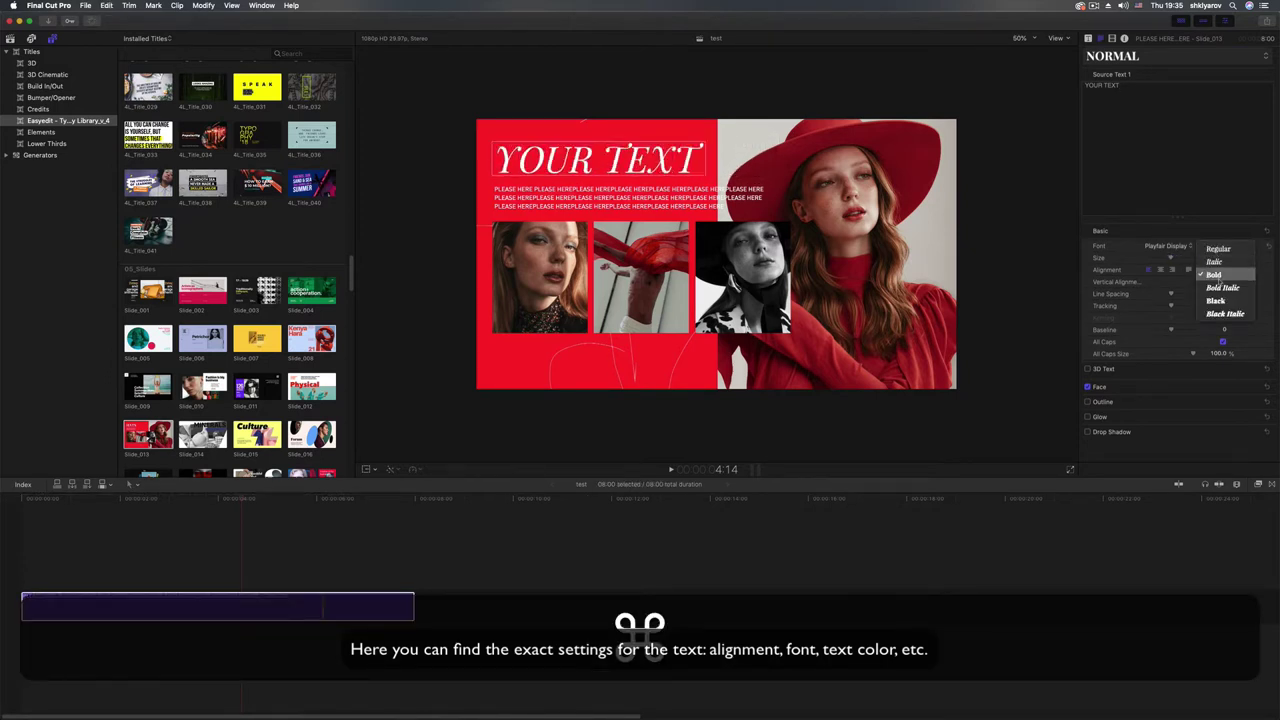
pyautogui.click(1217, 249)
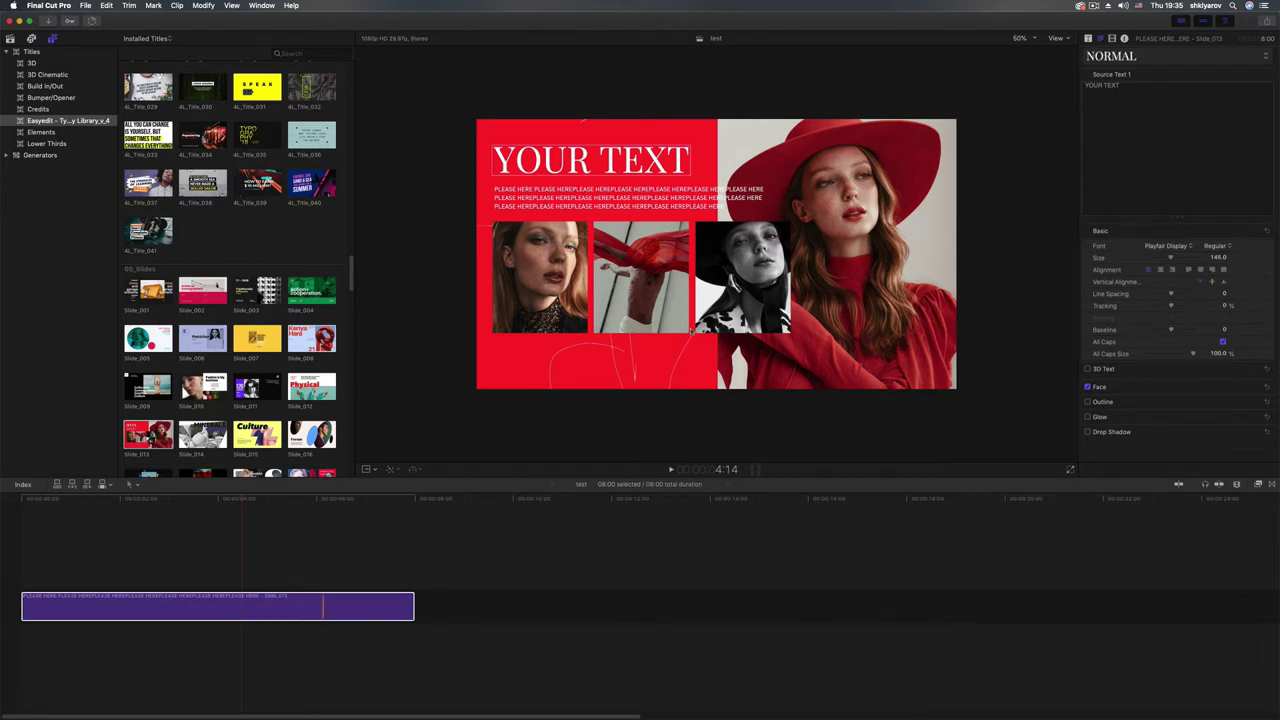
# - Try adjusting the slide's Scale, Position and Rotation in its published parameters, and undo the changes
pyautogui.click(1088, 38)
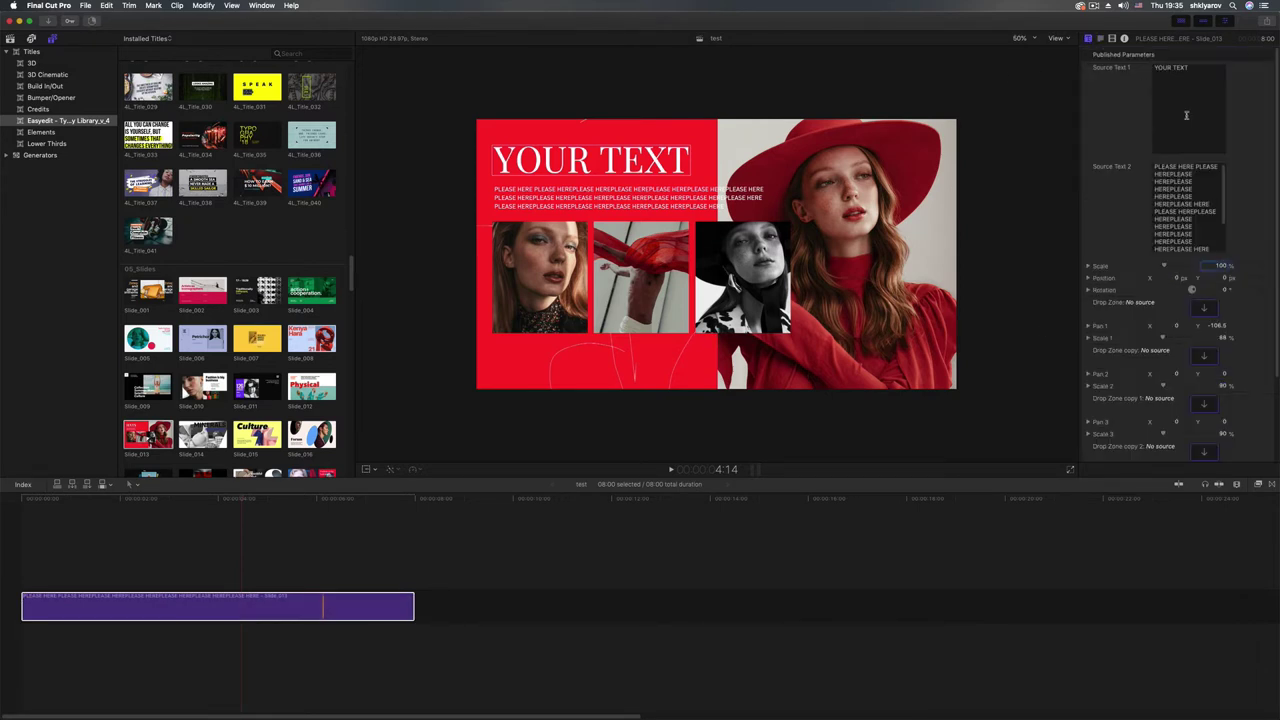
pyautogui.scroll(-5, 1180, 260)
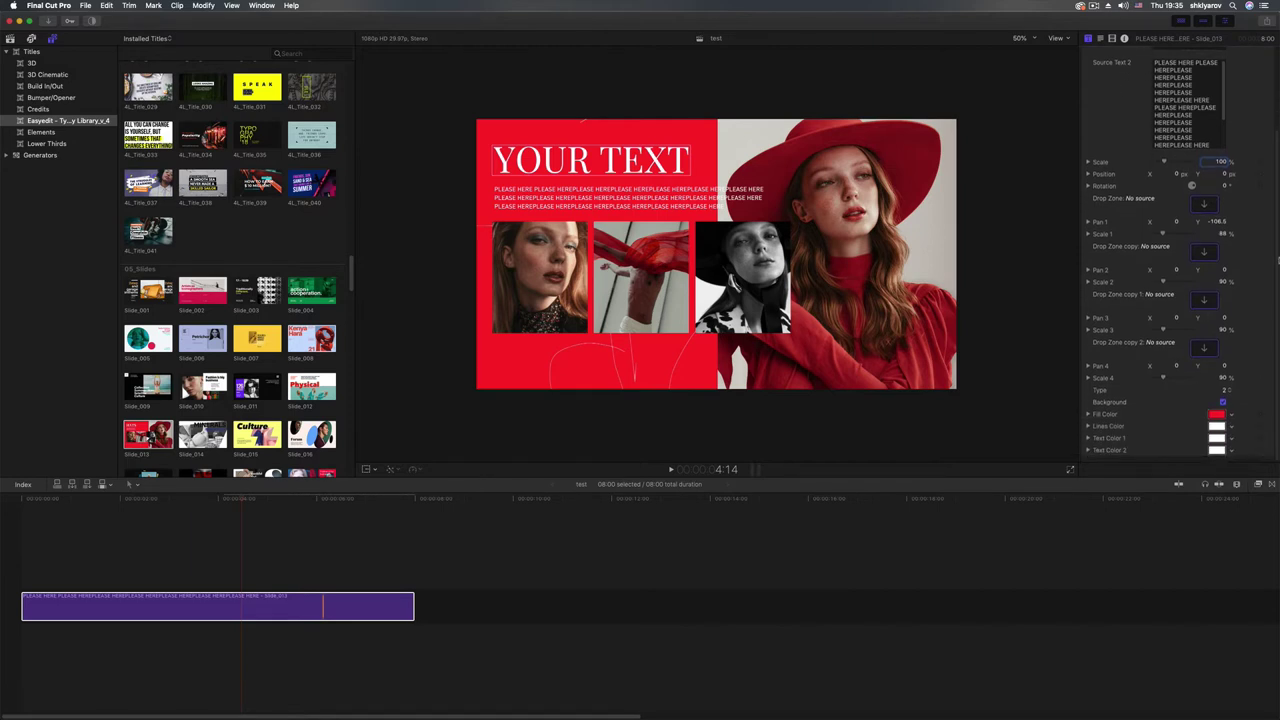
pyautogui.scroll(3, 1250, 240)
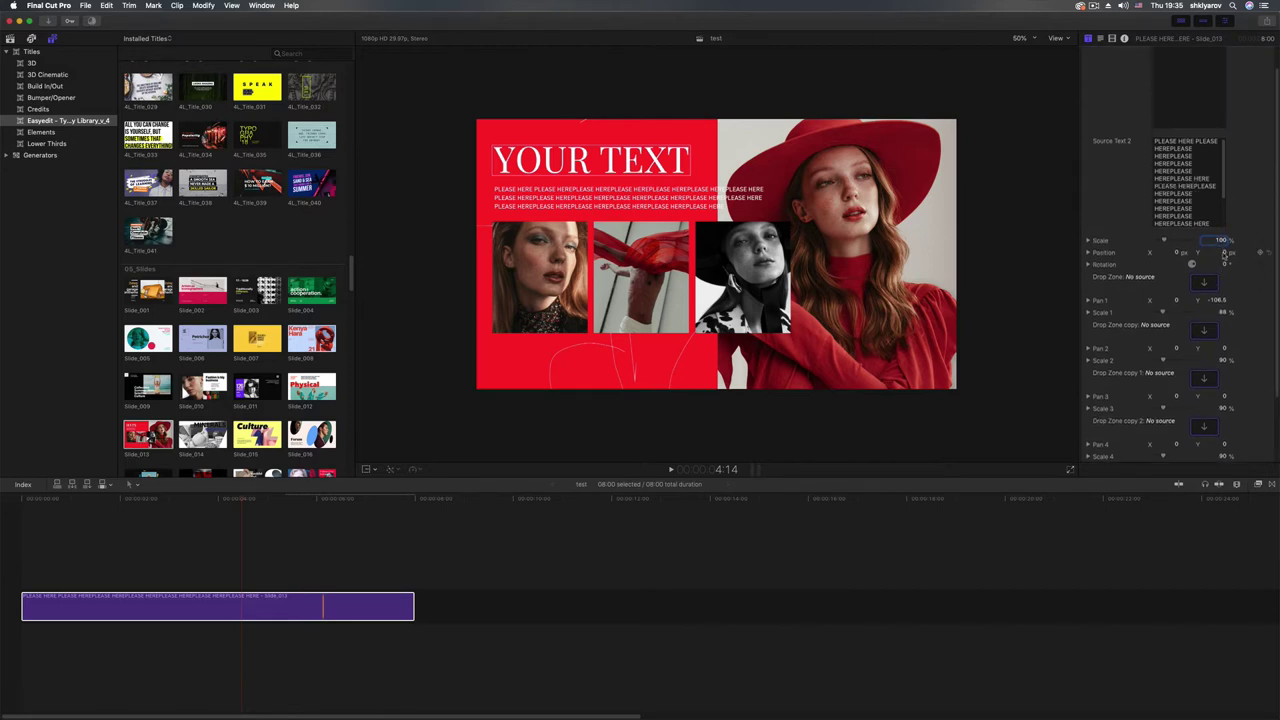
pyautogui.moveTo(1222, 241); pyautogui.dragTo(1219, 267)
pyautogui.press('super+z')
pyautogui.press('super+z')
pyautogui.press('super+z')
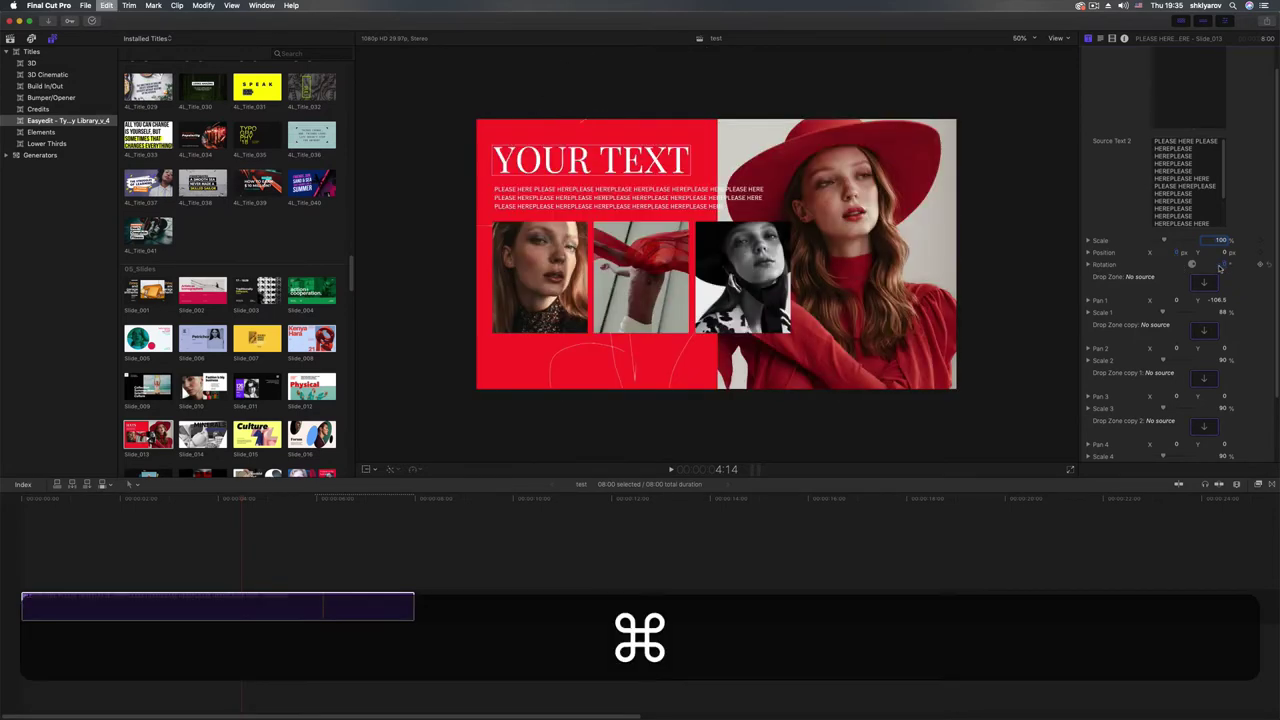
# - Try scaling and rotating the whole slide with the Transform tool in the viewer, undoing each change
pyautogui.click(364, 470)
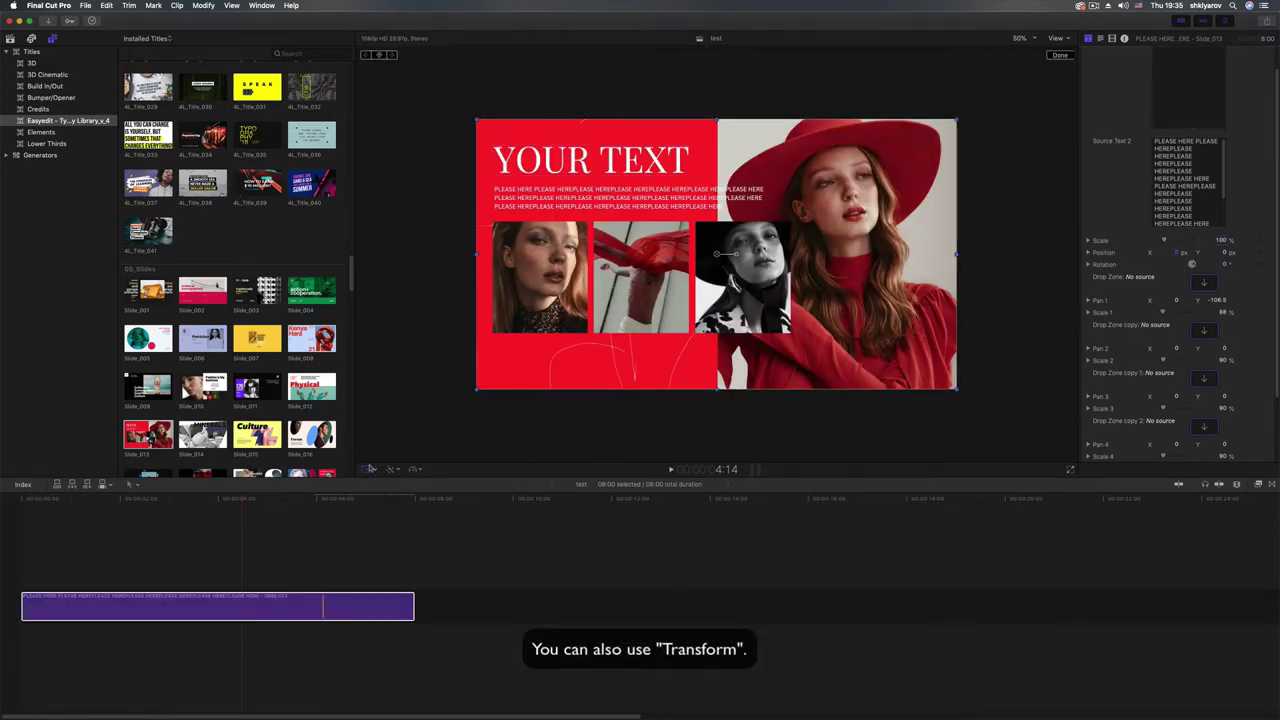
pyautogui.moveTo(478, 390); pyautogui.dragTo(547, 350)
pyautogui.press('super+z')
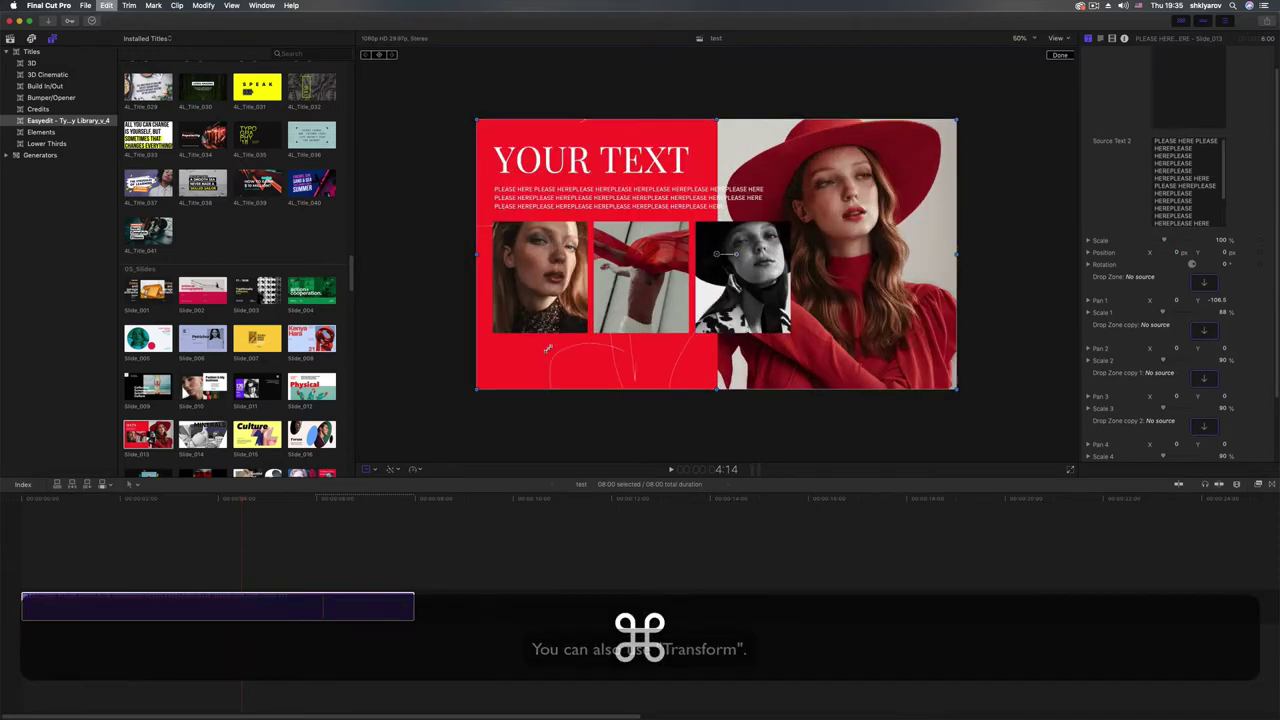
pyautogui.moveTo(738, 258); pyautogui.dragTo(736, 268)
pyautogui.press('super+z')
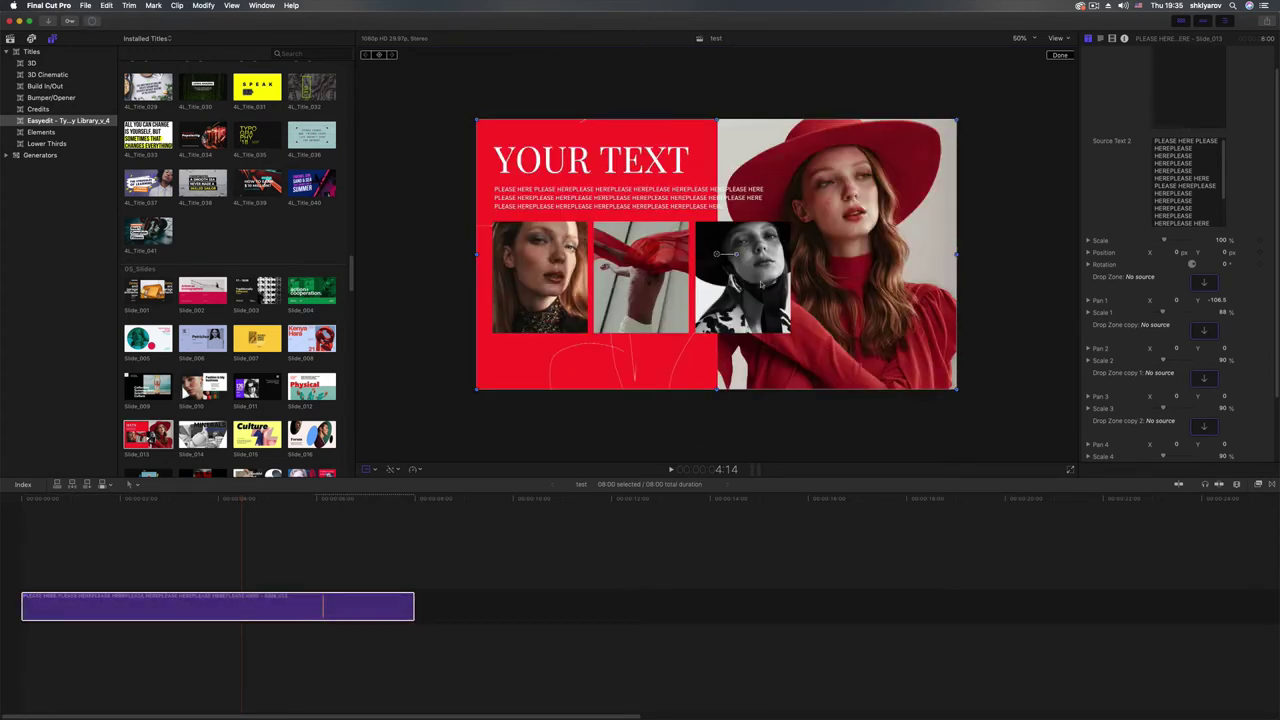
# - Try Lemon as the slide's Fill Color, and set it to white
pyautogui.moveTo(1276, 285); pyautogui.dragTo(1276, 350)
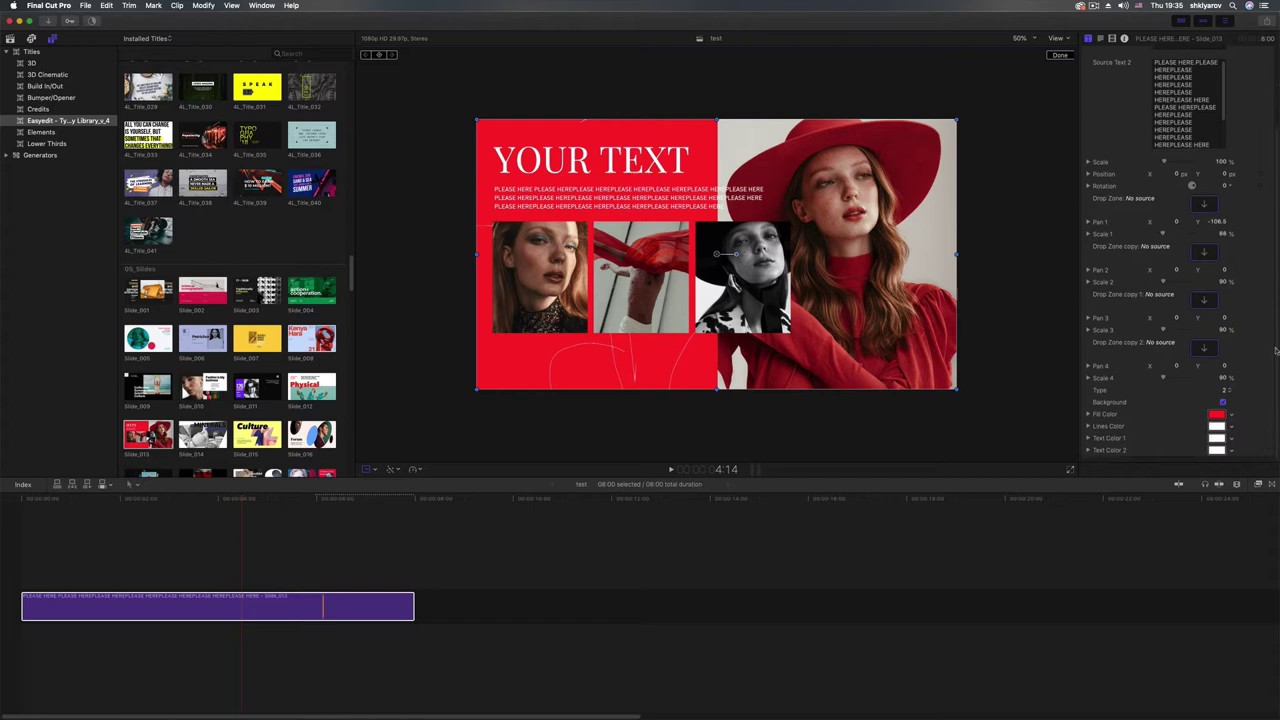
pyautogui.click(1216, 414)
pyautogui.click(934, 287)
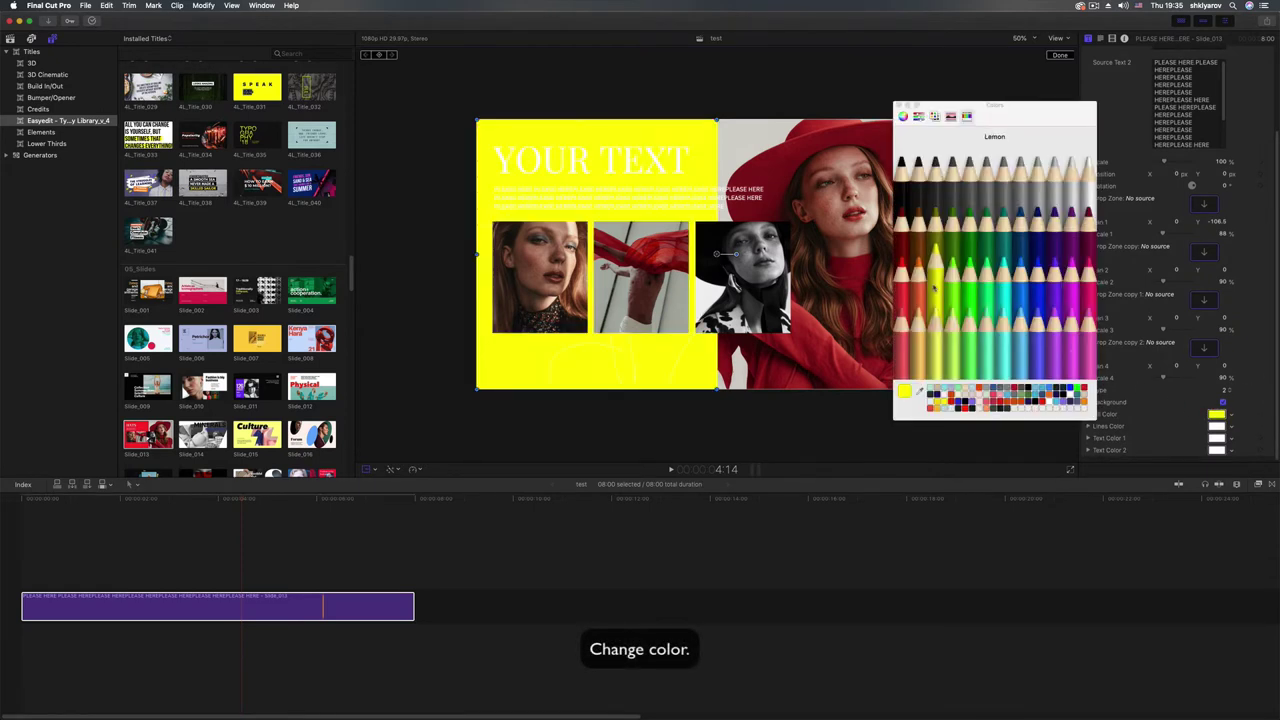
pyautogui.click(1088, 192)
pyautogui.click(1078, 310)
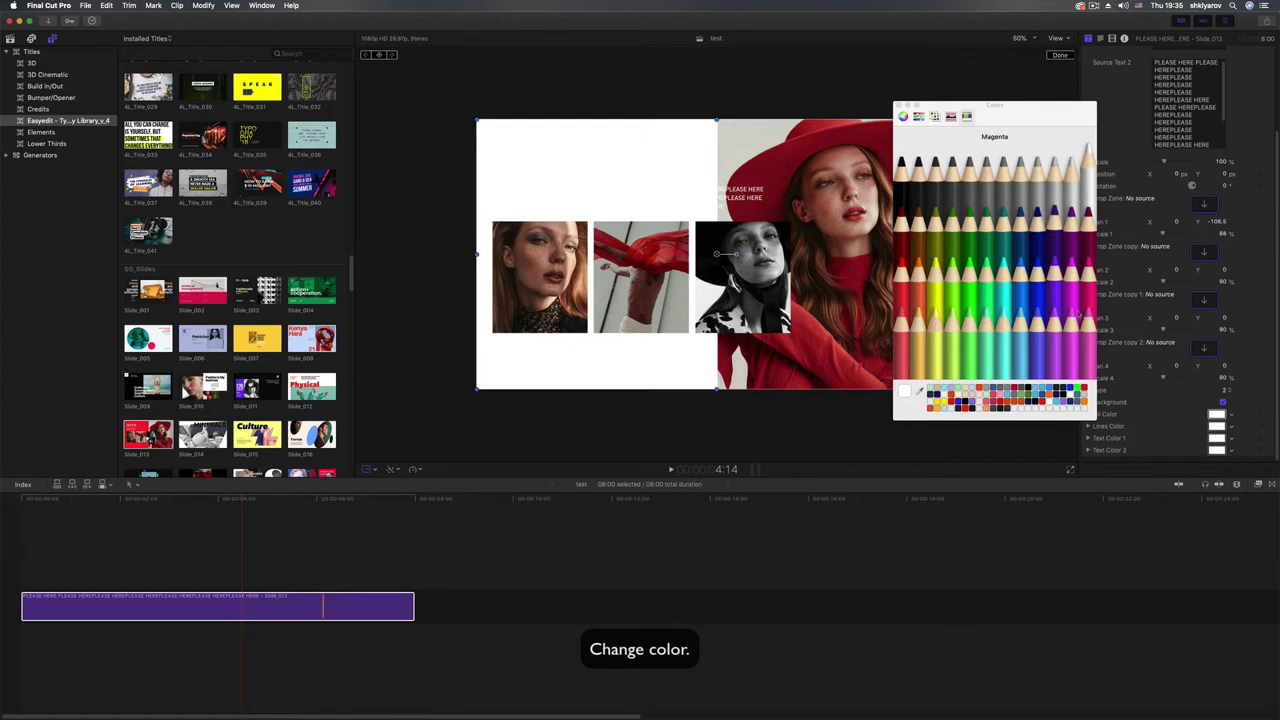
# - Set the slide's Lines Color, Text Color 1 and Text Color 2 to black
pyautogui.click(900, 175)
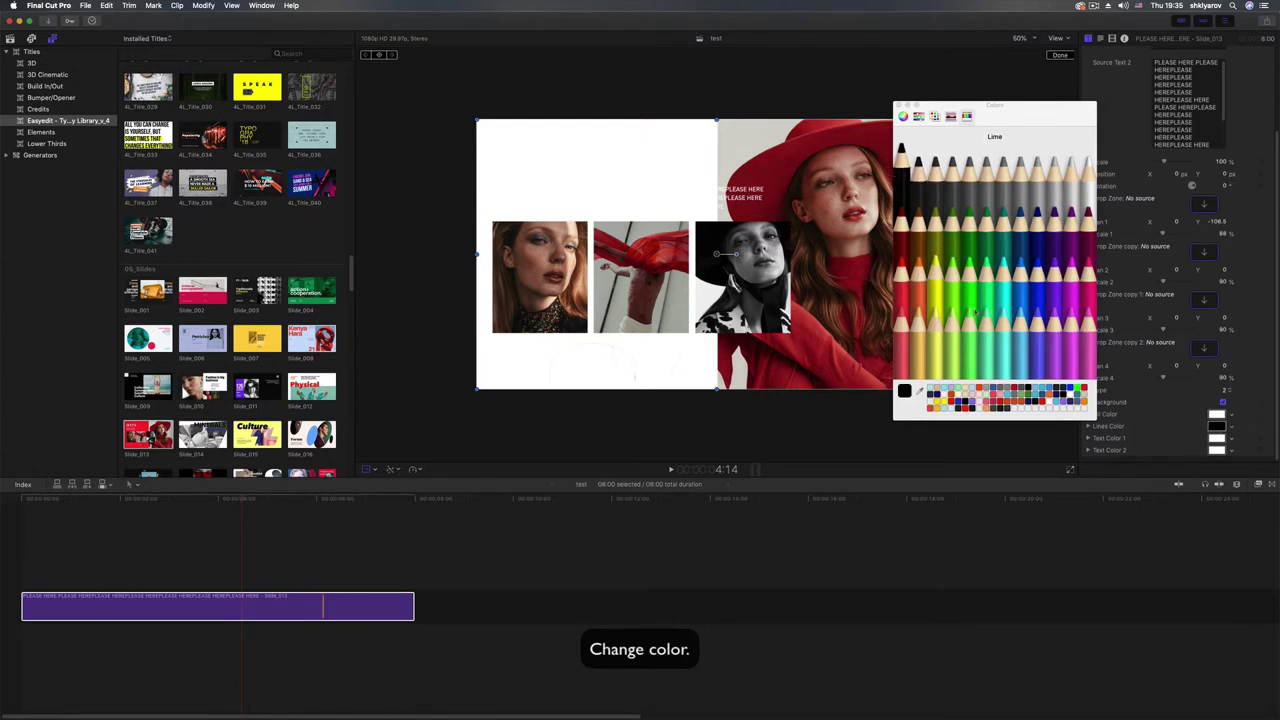
pyautogui.click(1213, 437)
pyautogui.click(920, 188)
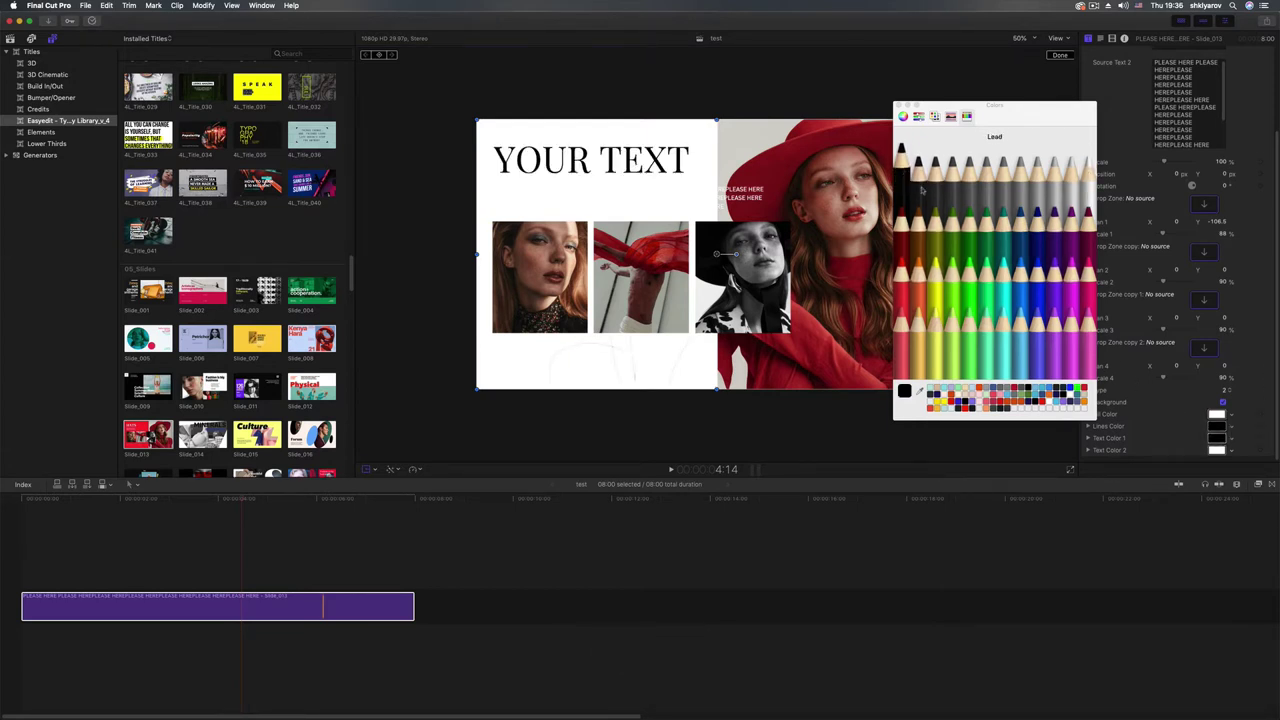
pyautogui.click(1216, 449)
pyautogui.click(899, 172)
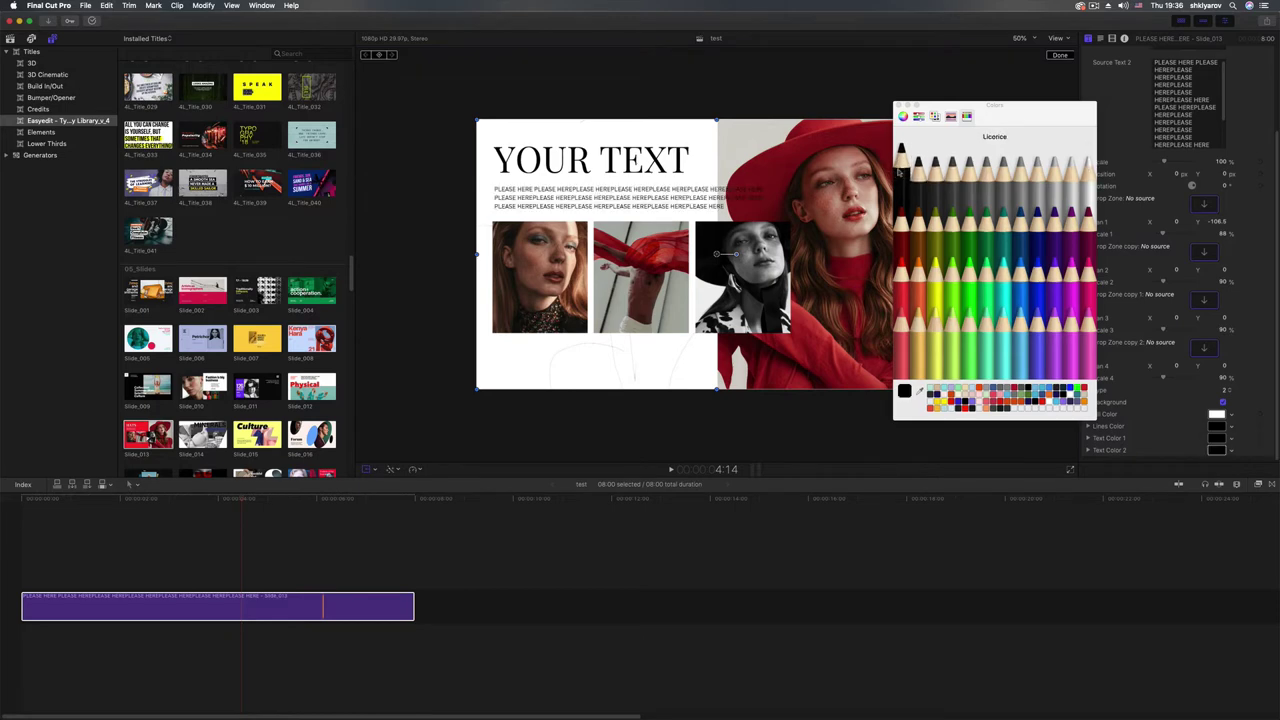
pyautogui.click(898, 105)
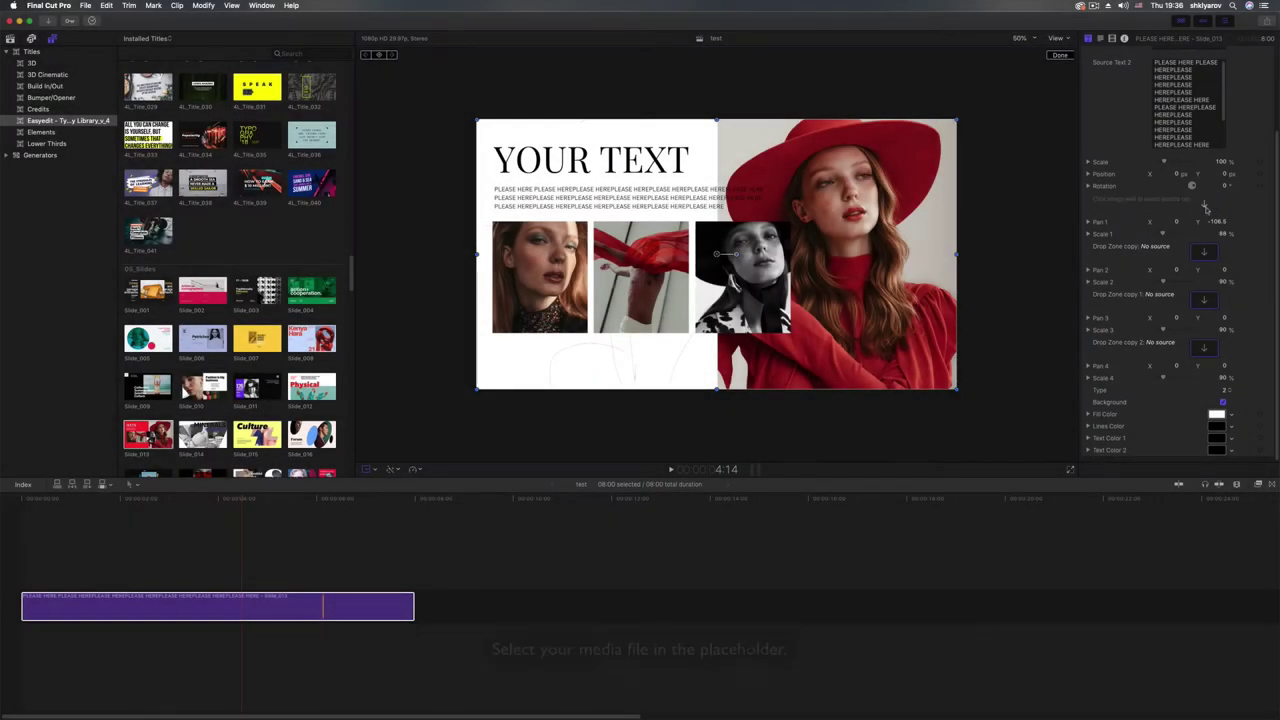
# - Choose the red-jacket portrait from the Test library clips as the source for the slide's first drop zone
pyautogui.click(1205, 206)
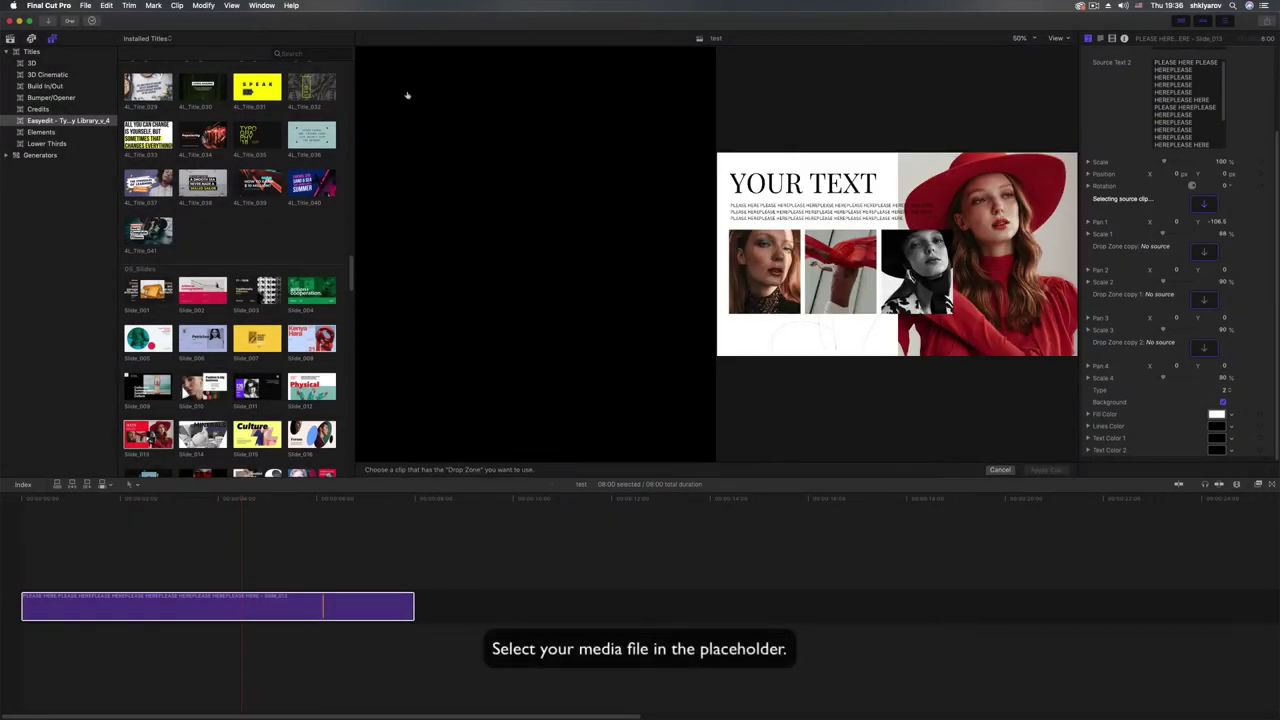
pyautogui.click(10, 38)
pyautogui.click(153, 93)
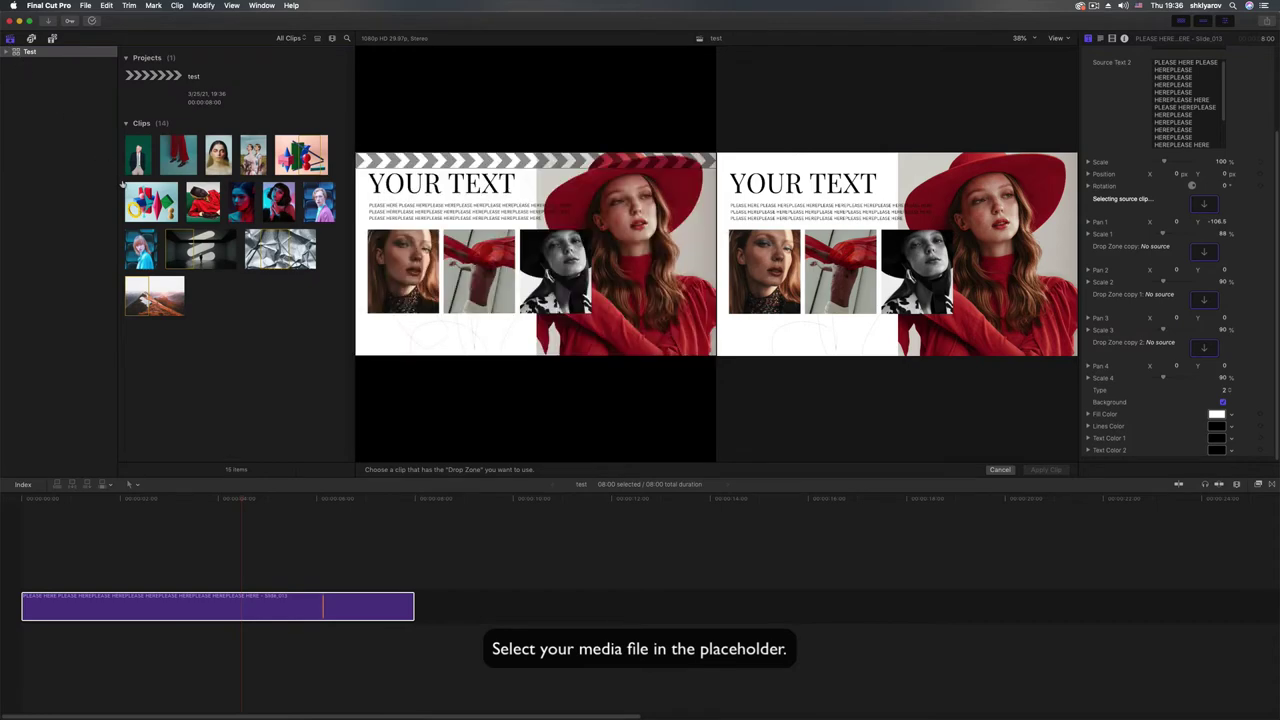
pyautogui.click(150, 201)
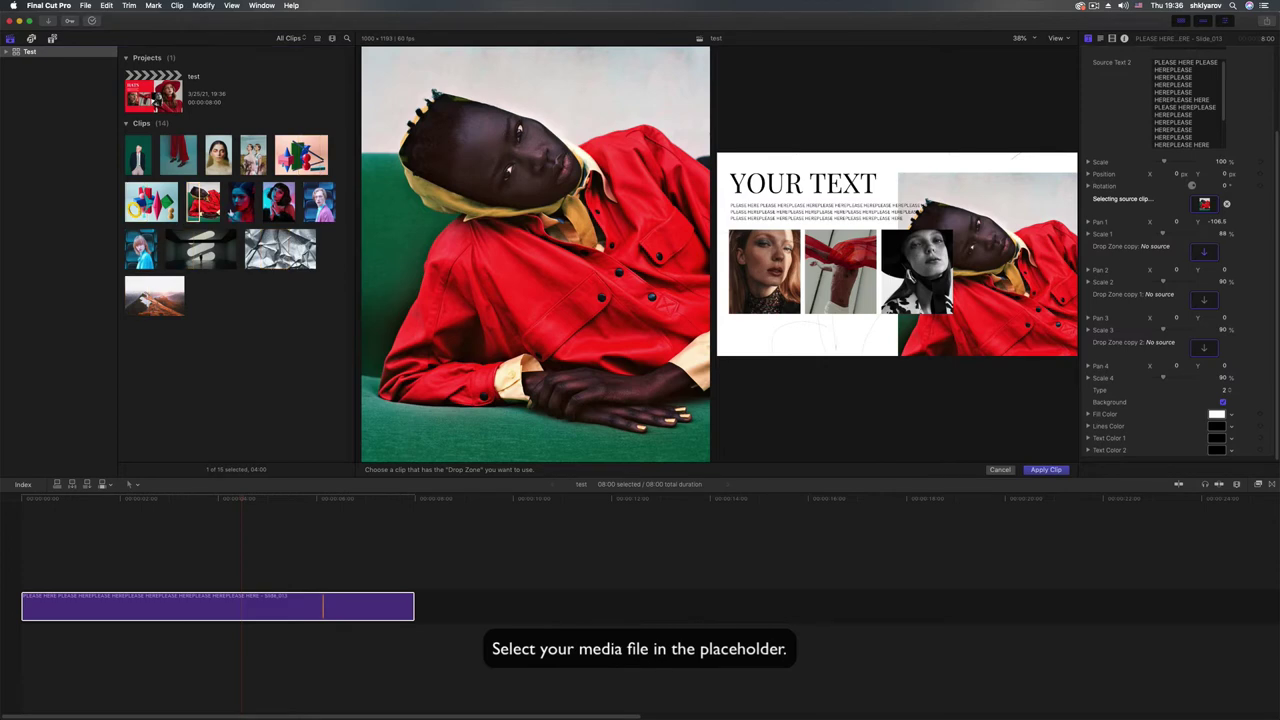
# - Fill the three remaining drop zones with clips 21_2, 21_1 and 20_1, and apply them
pyautogui.click(231, 211)
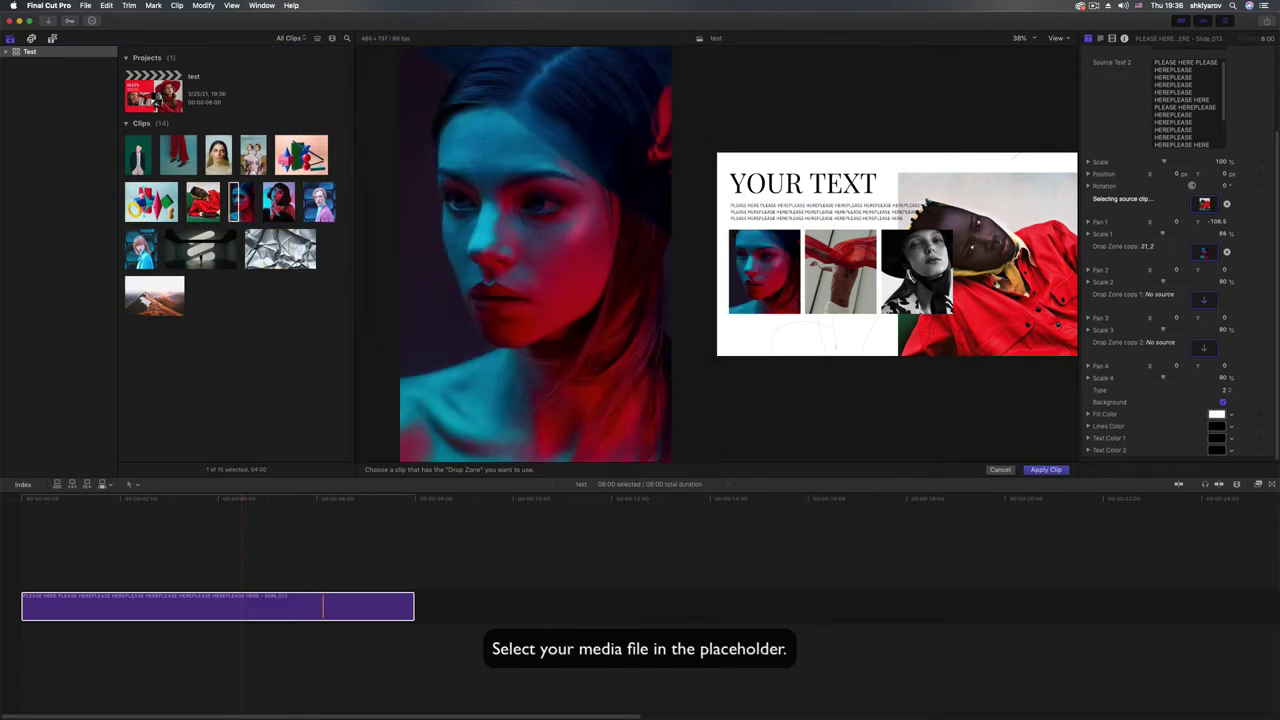
pyautogui.click(279, 201)
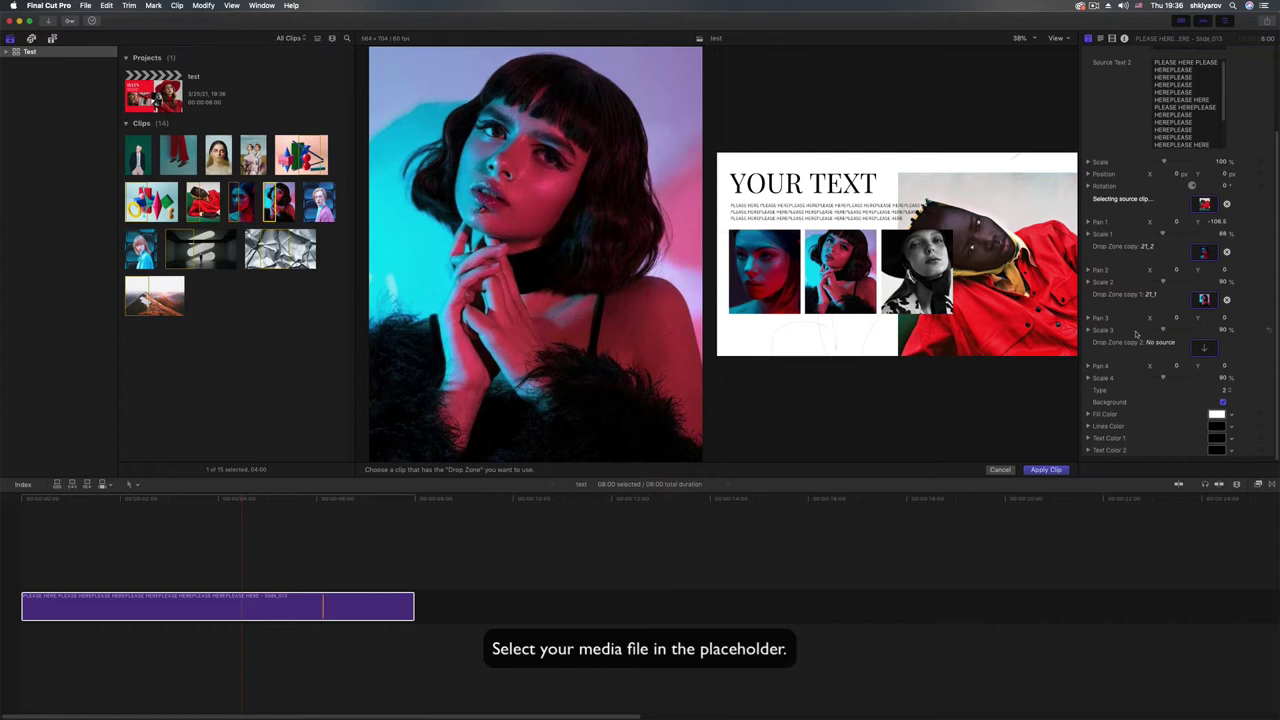
pyautogui.click(306, 213)
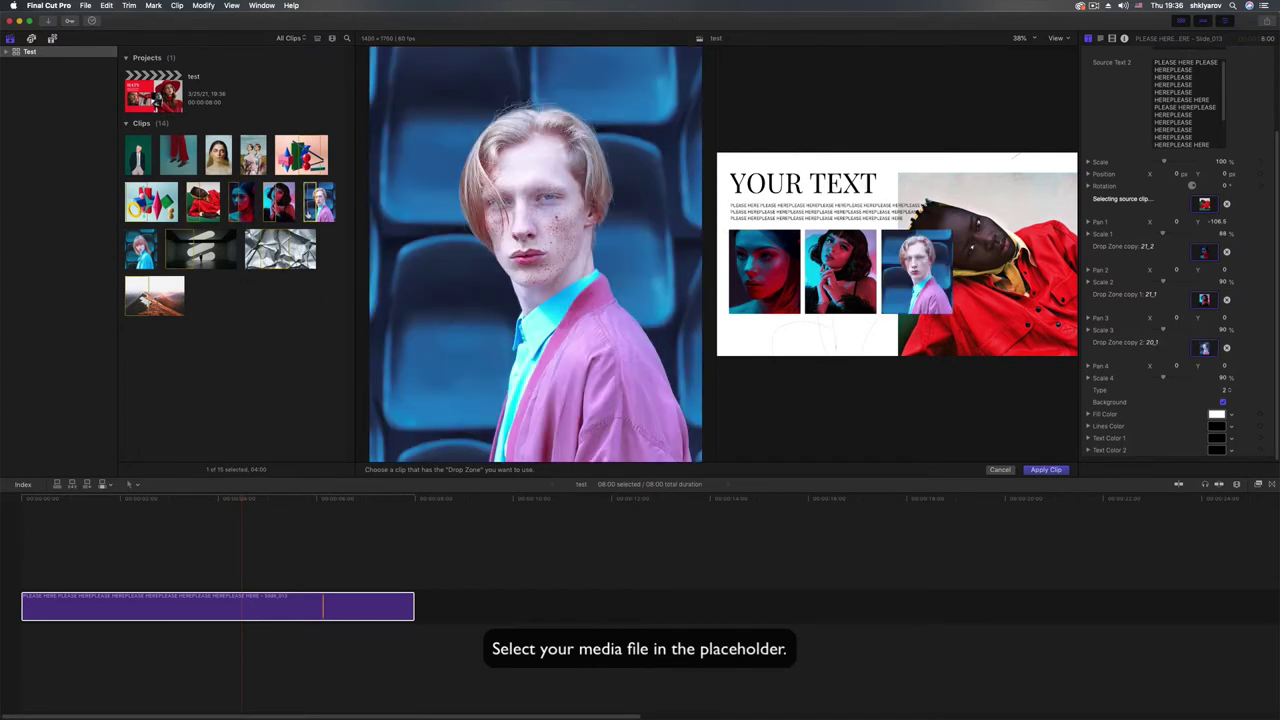
pyautogui.click(1046, 470)
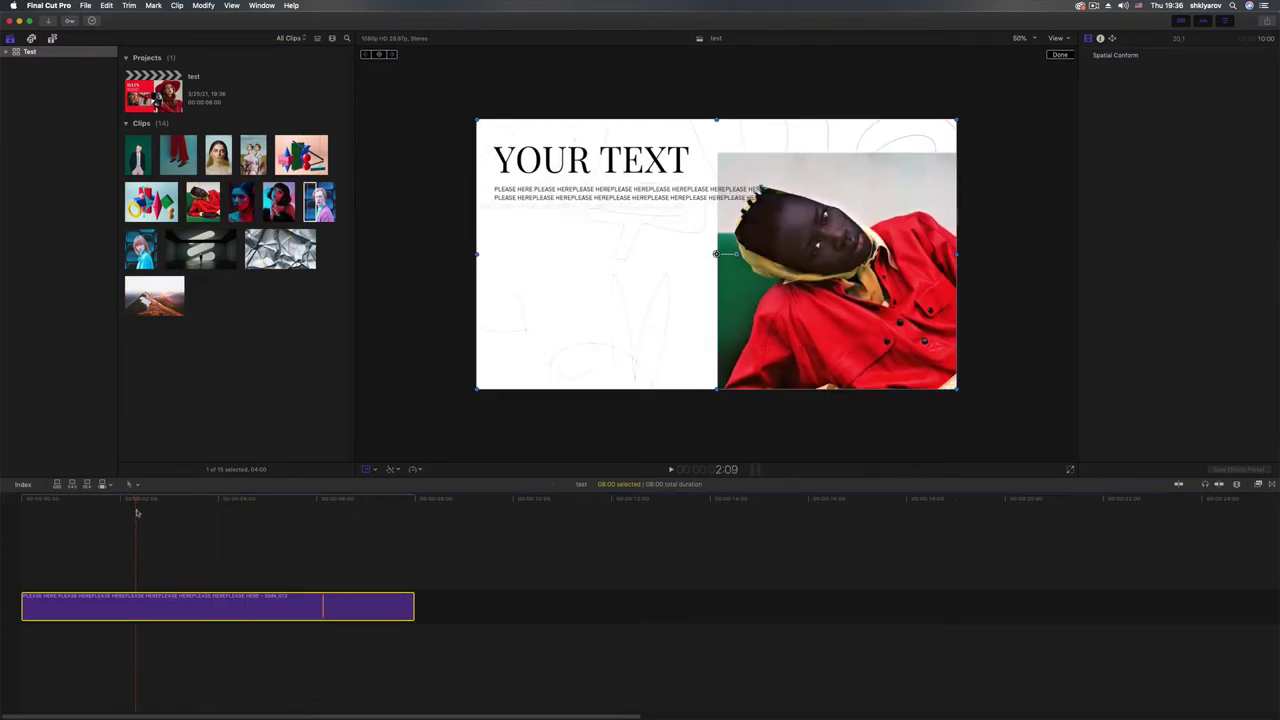
# - Reframe the four drop zone images with Pan and Scale, setting Pan 3 Y to -55.6, Scale 3 to 92% and Scale 4 to about 106%
pyautogui.click(222, 612)
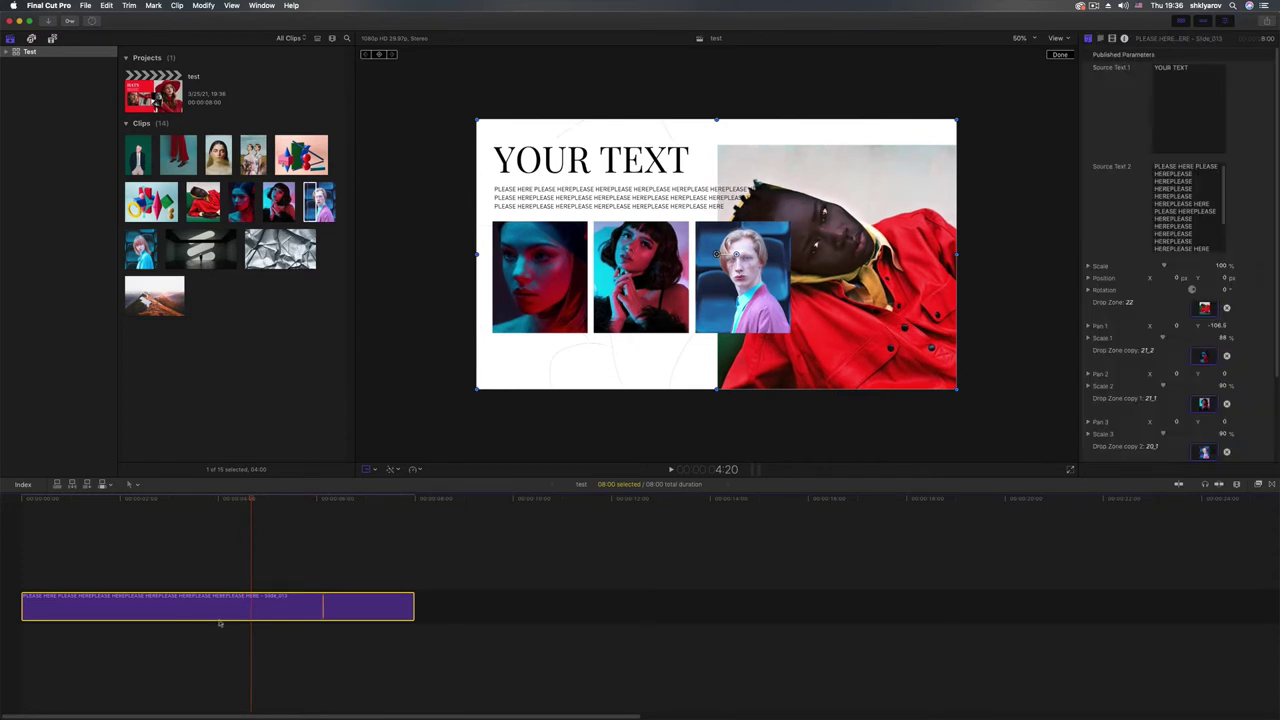
pyautogui.scroll(-5, 1220, 398)
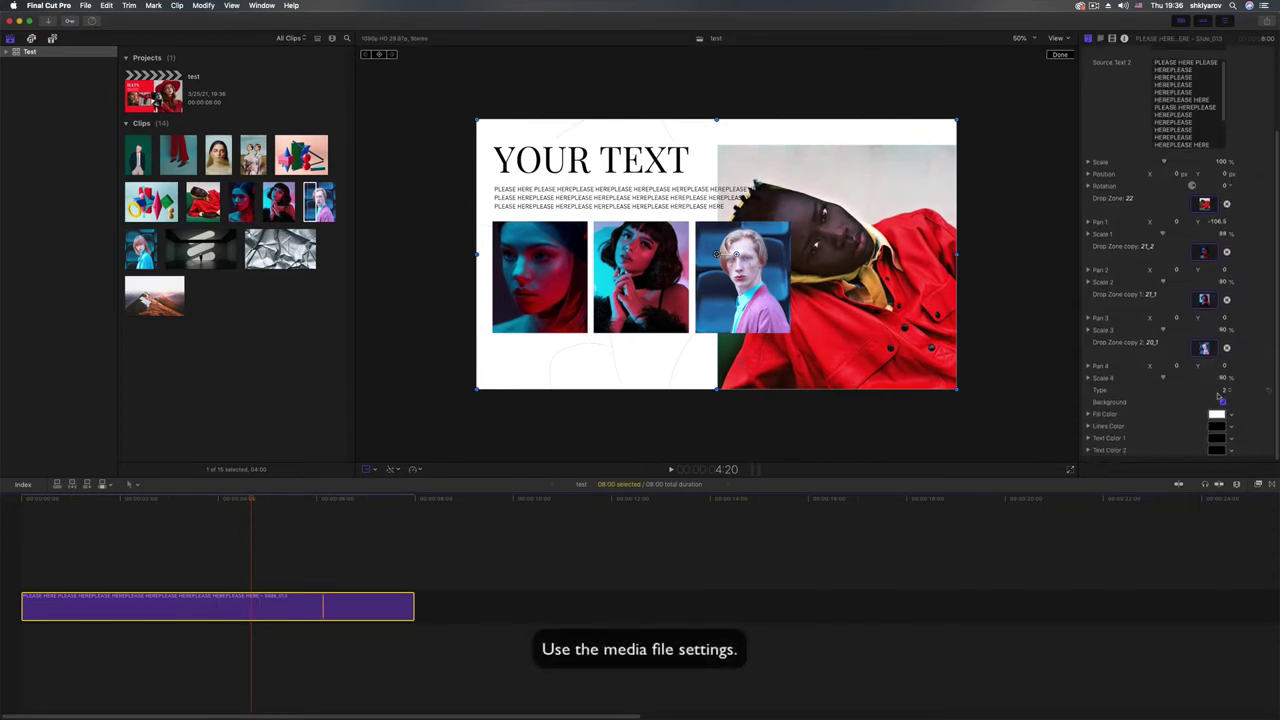
pyautogui.moveTo(1216, 225); pyautogui.dragTo(1216, 224)
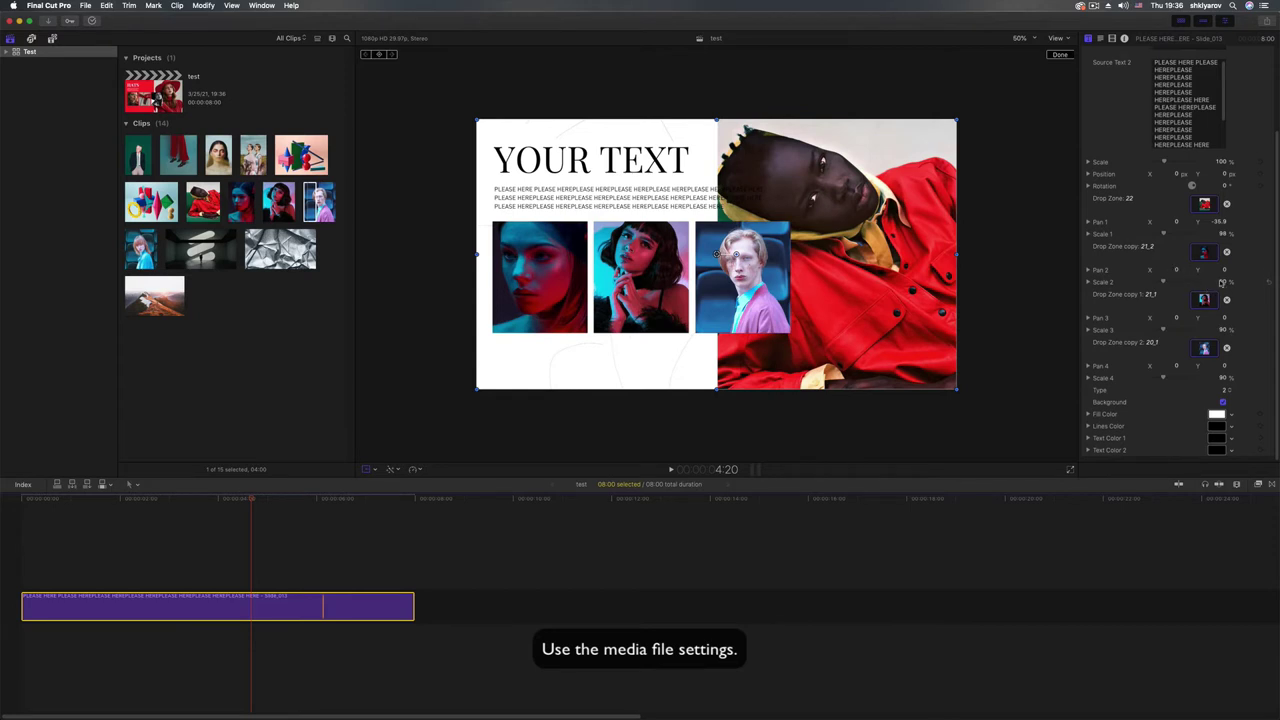
pyautogui.moveTo(1222, 283); pyautogui.dragTo(1222, 282)
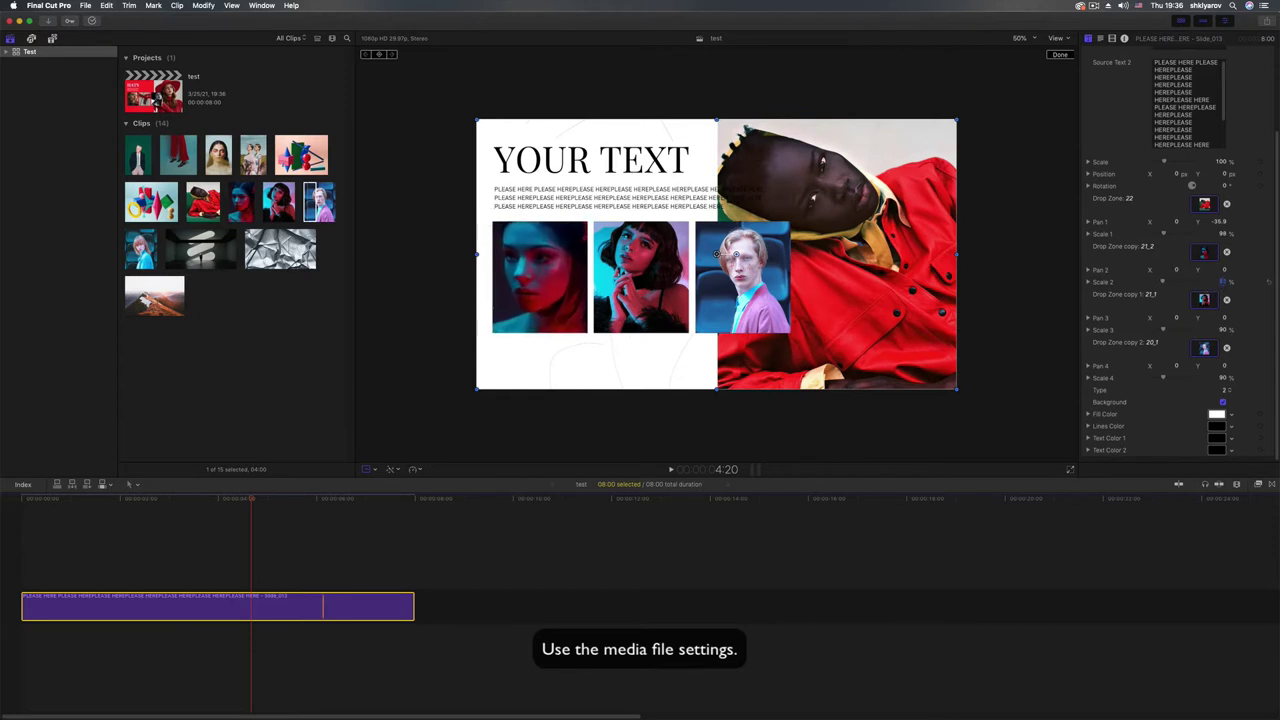
pyautogui.moveTo(1223, 331); pyautogui.dragTo(1221, 317)
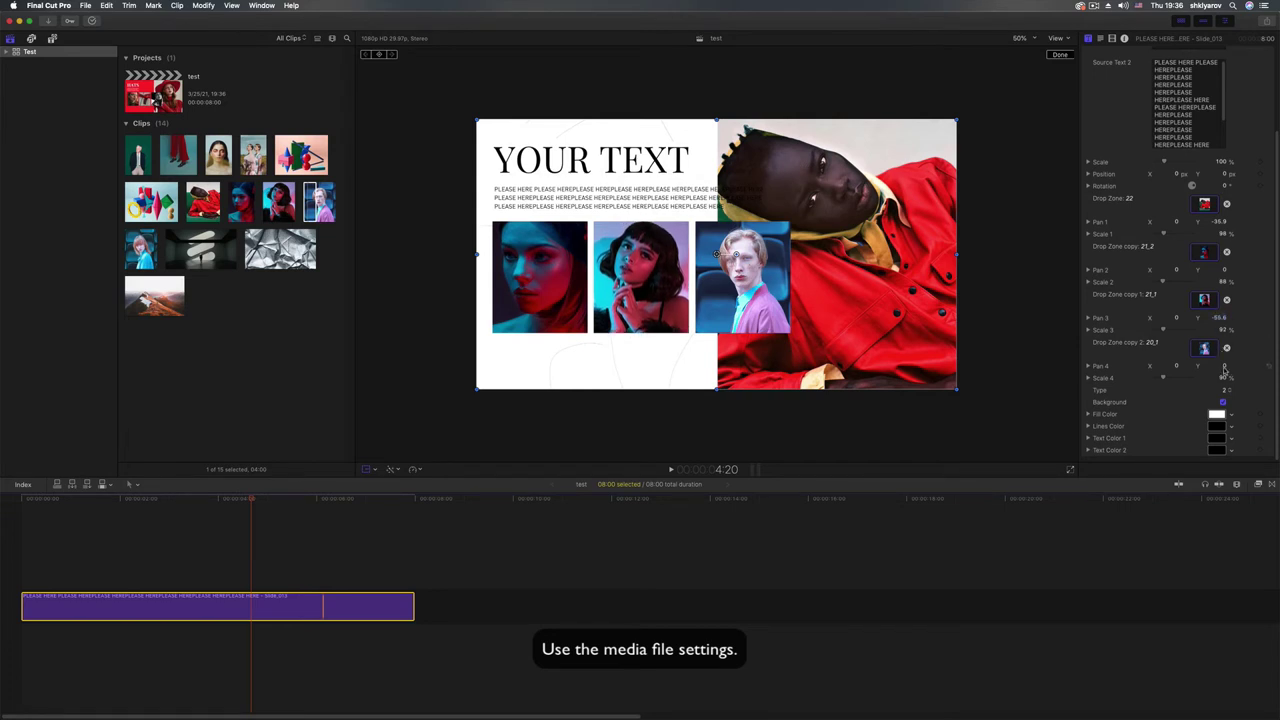
pyautogui.moveTo(1224, 367)
pyautogui.mouseDown()
pyautogui.moveTo(1225, 378)
pyautogui.moveTo(1221, 366)
pyautogui.mouseUp()
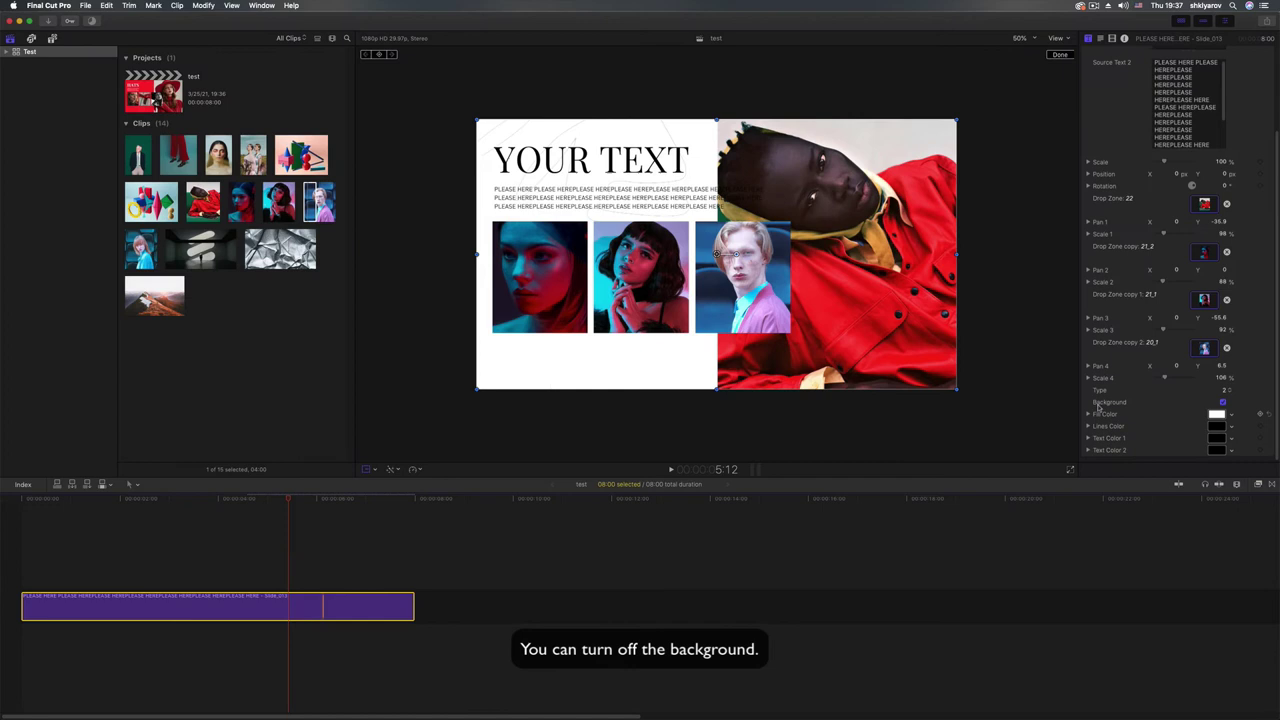
# - Toggle the slide's Background off and back on several times, leaving it enabled
pyautogui.click(1225, 402)
pyautogui.click(1224, 402)
pyautogui.click(1224, 402)
pyautogui.click(1224, 402)
pyautogui.click(1224, 402)
pyautogui.click(1224, 402)
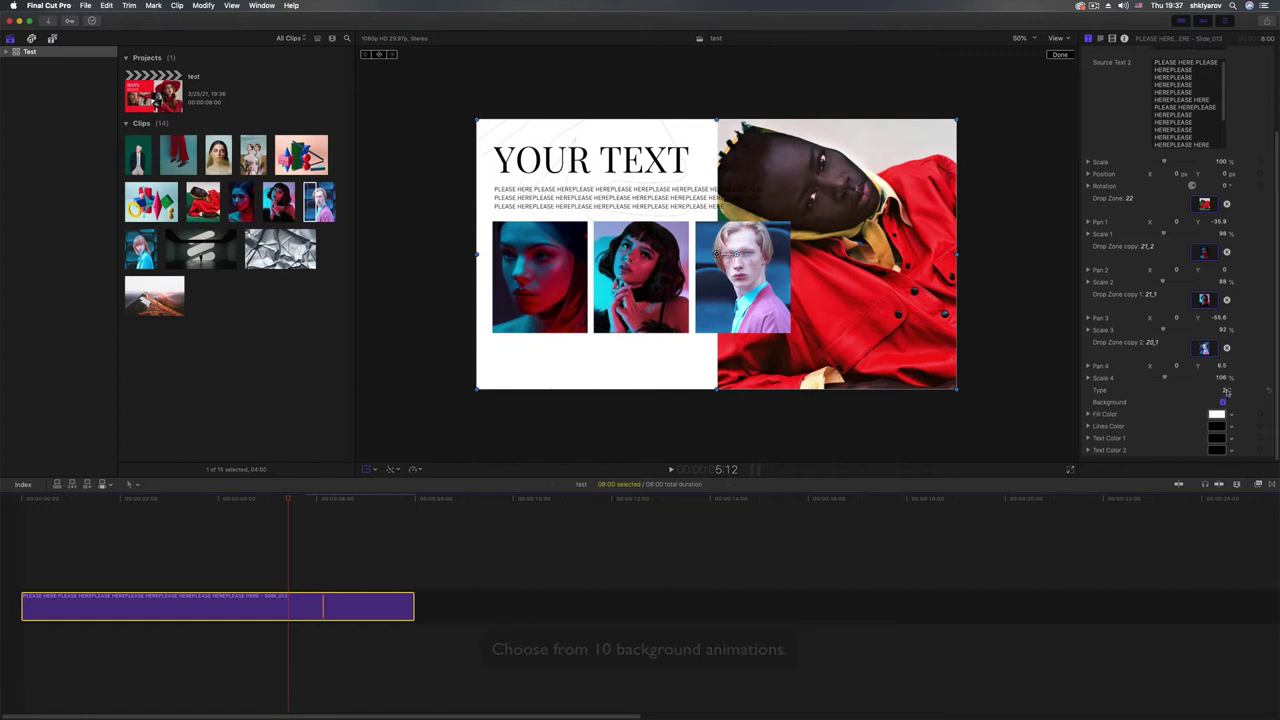
# - Set the slide's background animation Type to 3
pyautogui.click(1226, 391)
pyautogui.click(1226, 399)
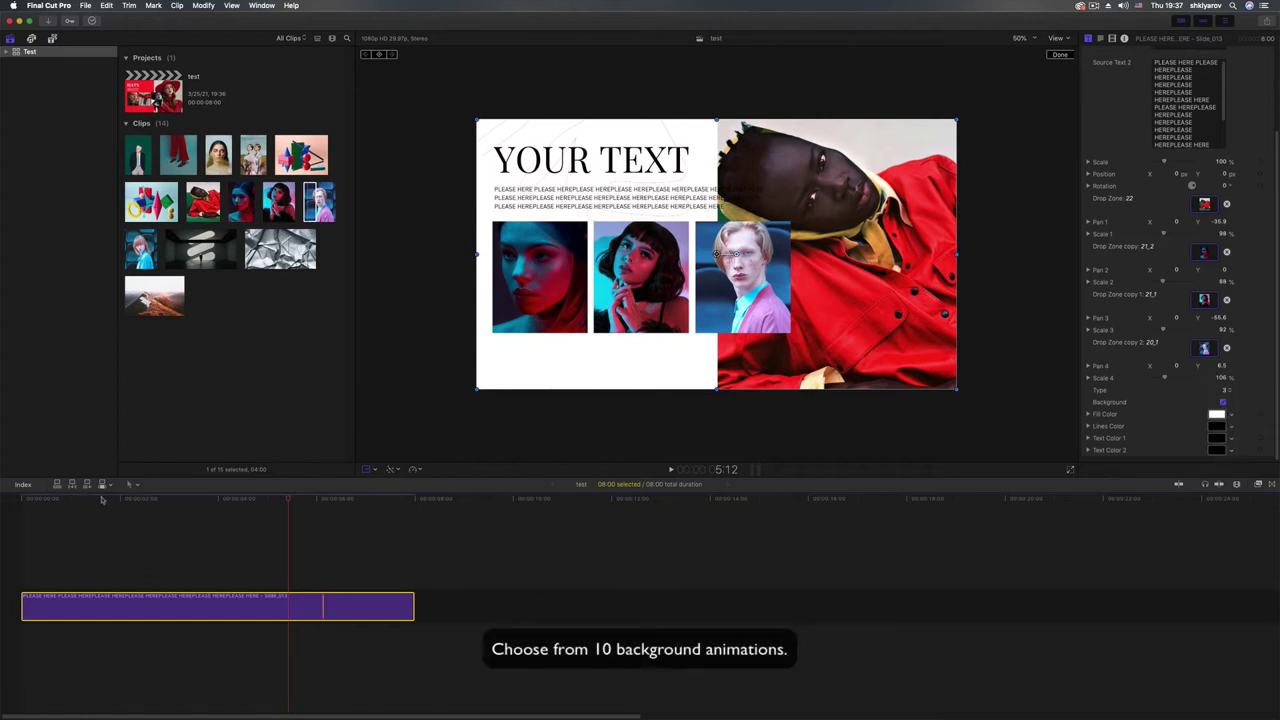
# - Try background animation Types 4, 5 and 8 on the slide, scrubbing through the title to preview them
pyautogui.moveTo(88, 500)
pyautogui.mouseDown()
pyautogui.moveTo(31, 503)
pyautogui.moveTo(88, 510)
pyautogui.mouseUp()
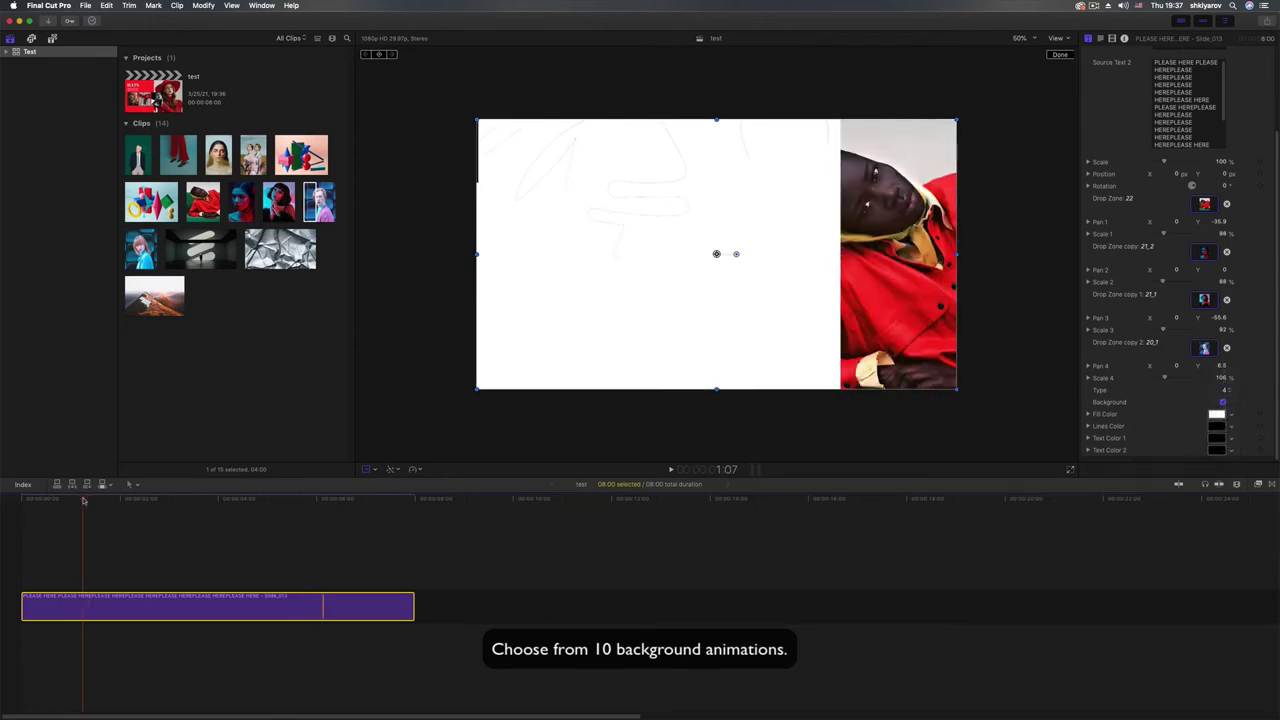
pyautogui.moveTo(84, 501); pyautogui.dragTo(130, 505)
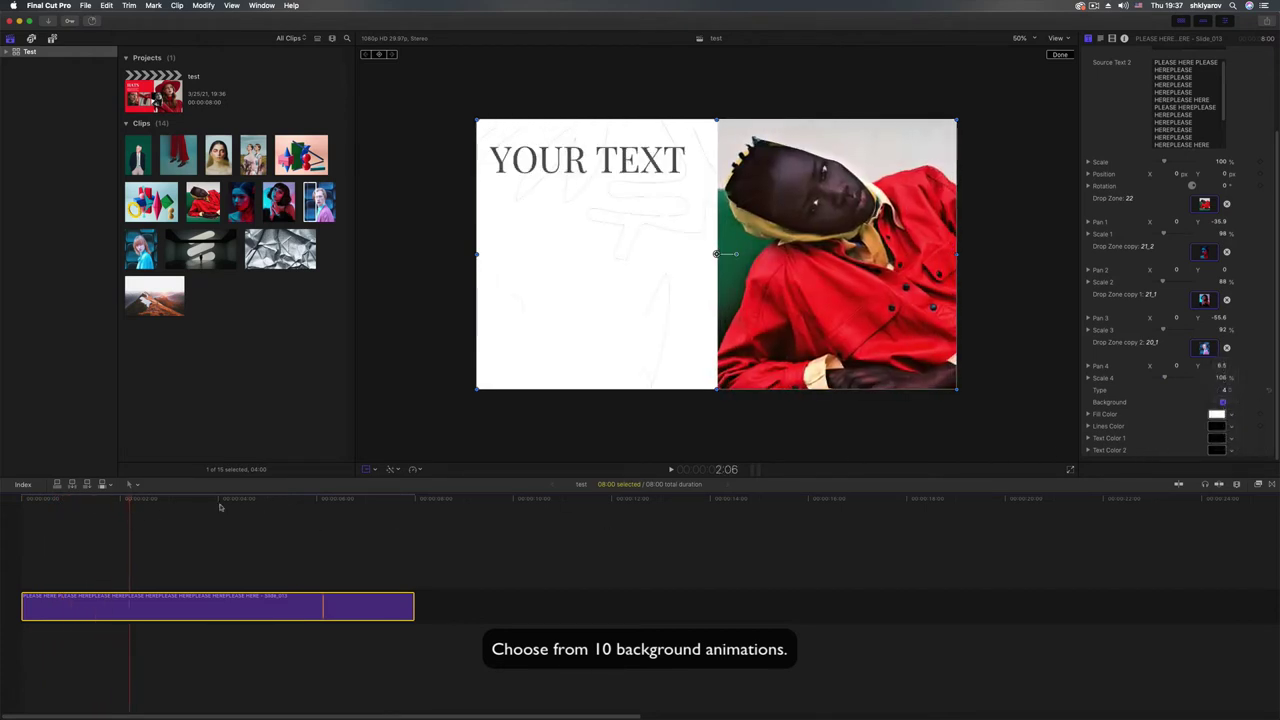
pyautogui.moveTo(128, 499)
pyautogui.mouseDown()
pyautogui.moveTo(18, 505)
pyautogui.moveTo(119, 506)
pyautogui.mouseUp()
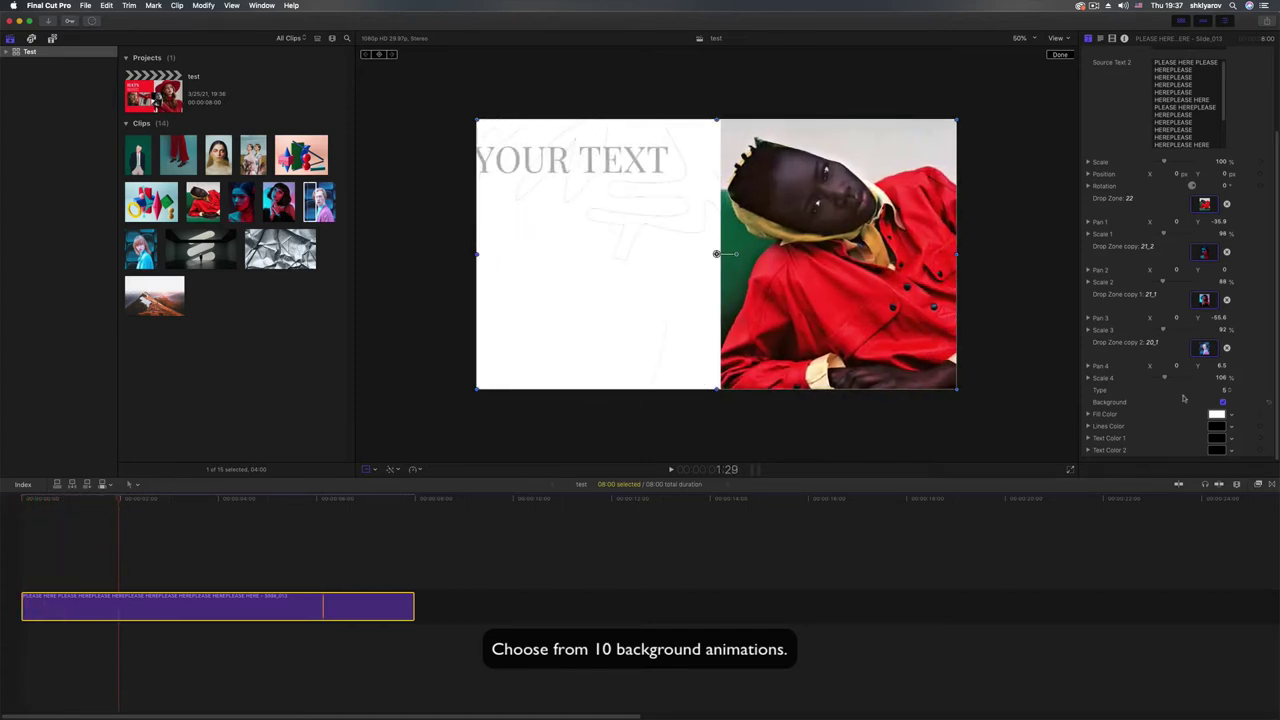
pyautogui.click(1224, 390)
pyautogui.moveTo(111, 501); pyautogui.dragTo(198, 516)
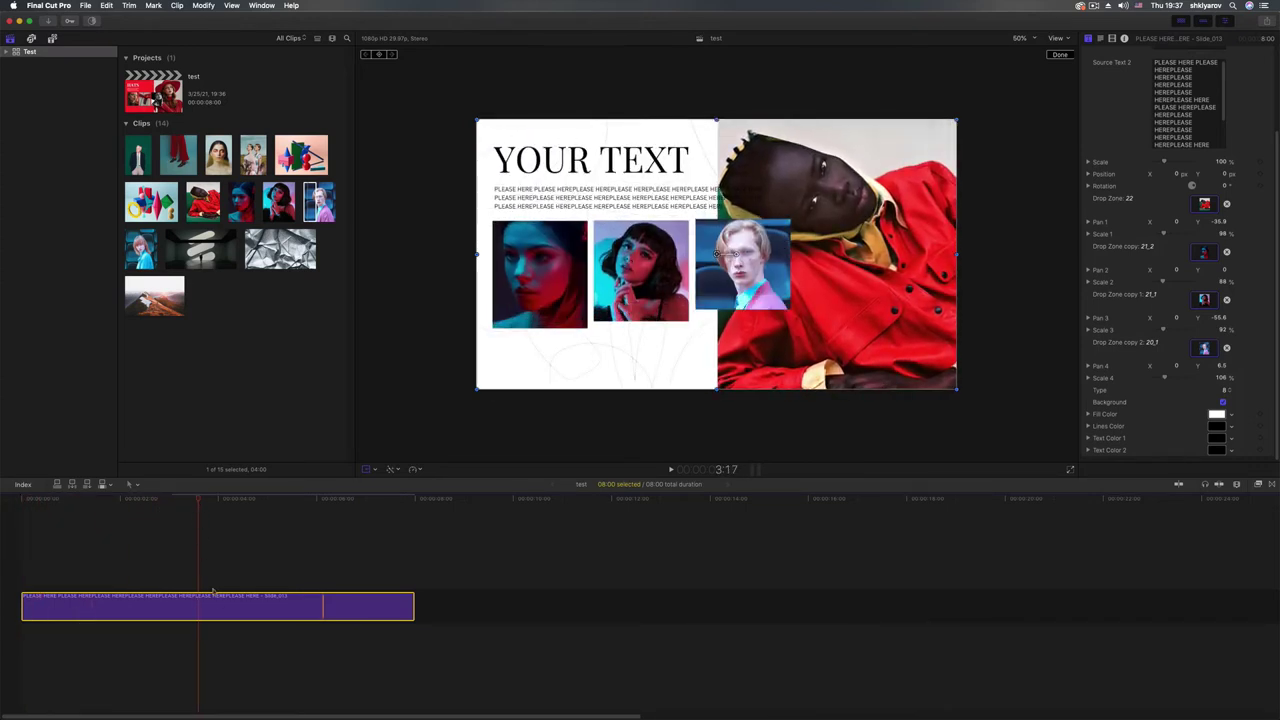
# - Delete the slide title, add the 01_solid background from the Easyedit library to the timeline, and play it briefly
pyautogui.press('BackSpace')
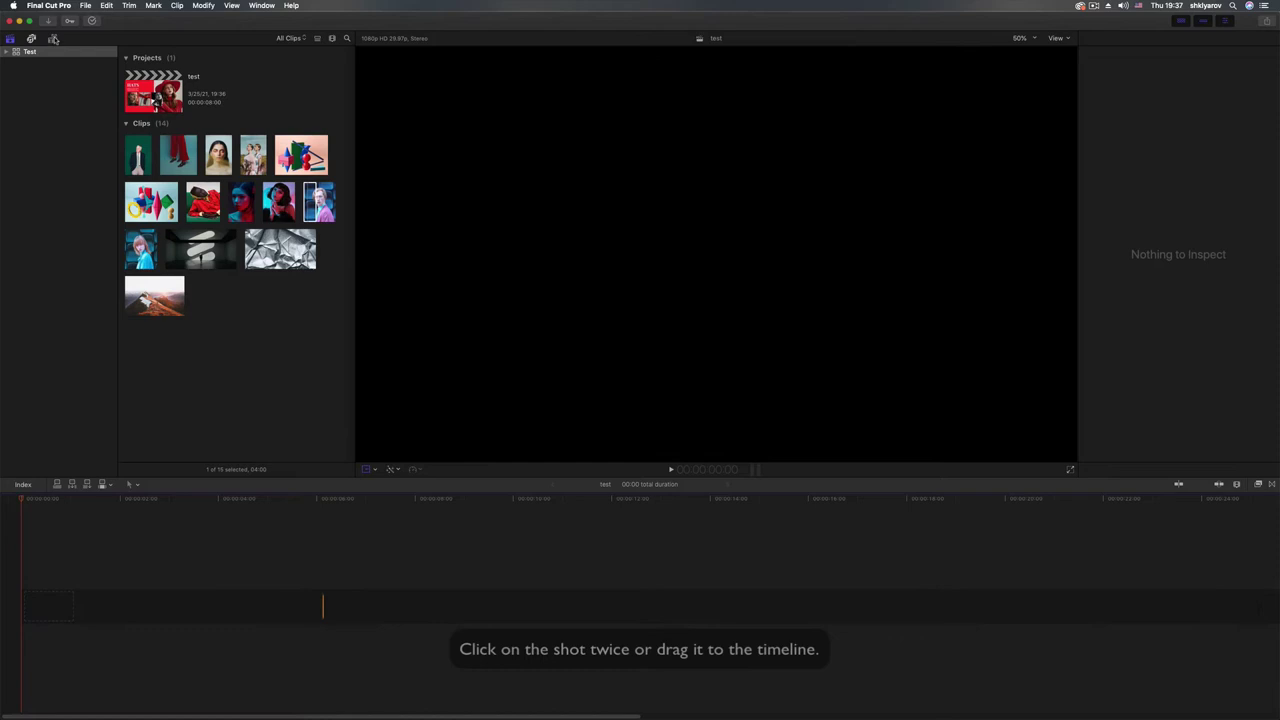
pyautogui.click(53, 38)
pyautogui.moveTo(350, 275); pyautogui.dragTo(350, 465)
pyautogui.doubleClick(160, 449)
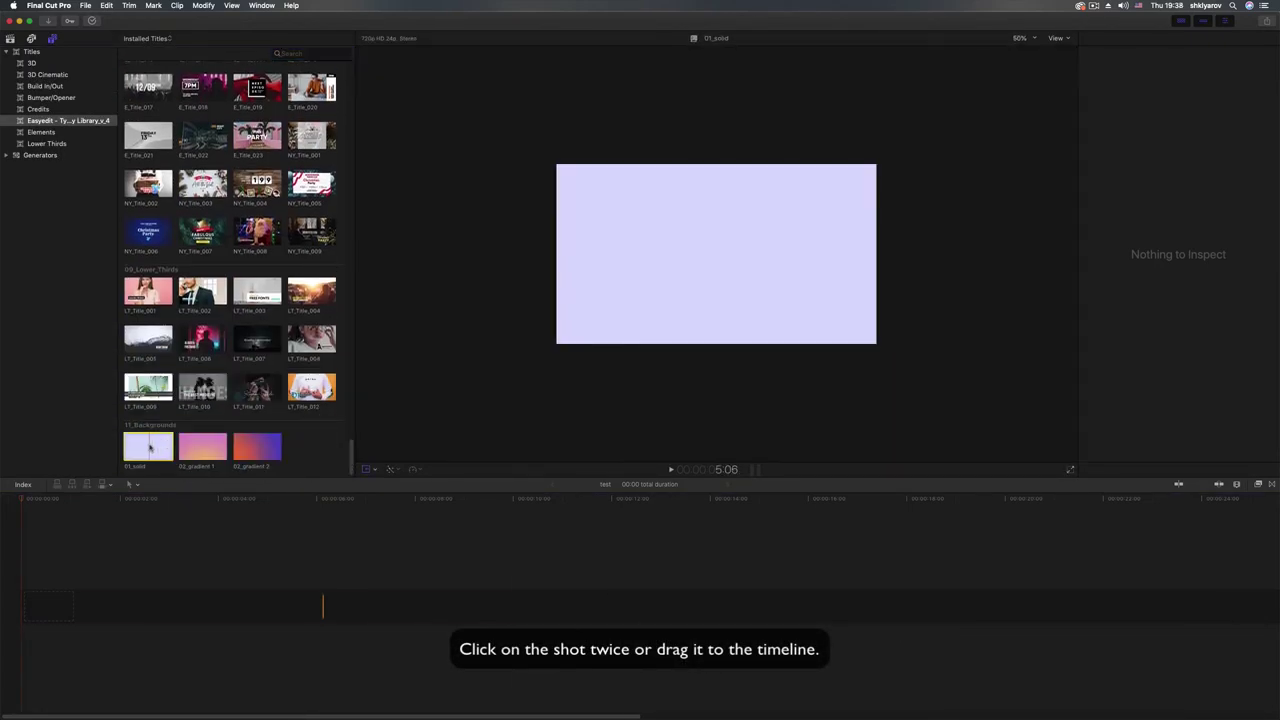
pyautogui.press('space')
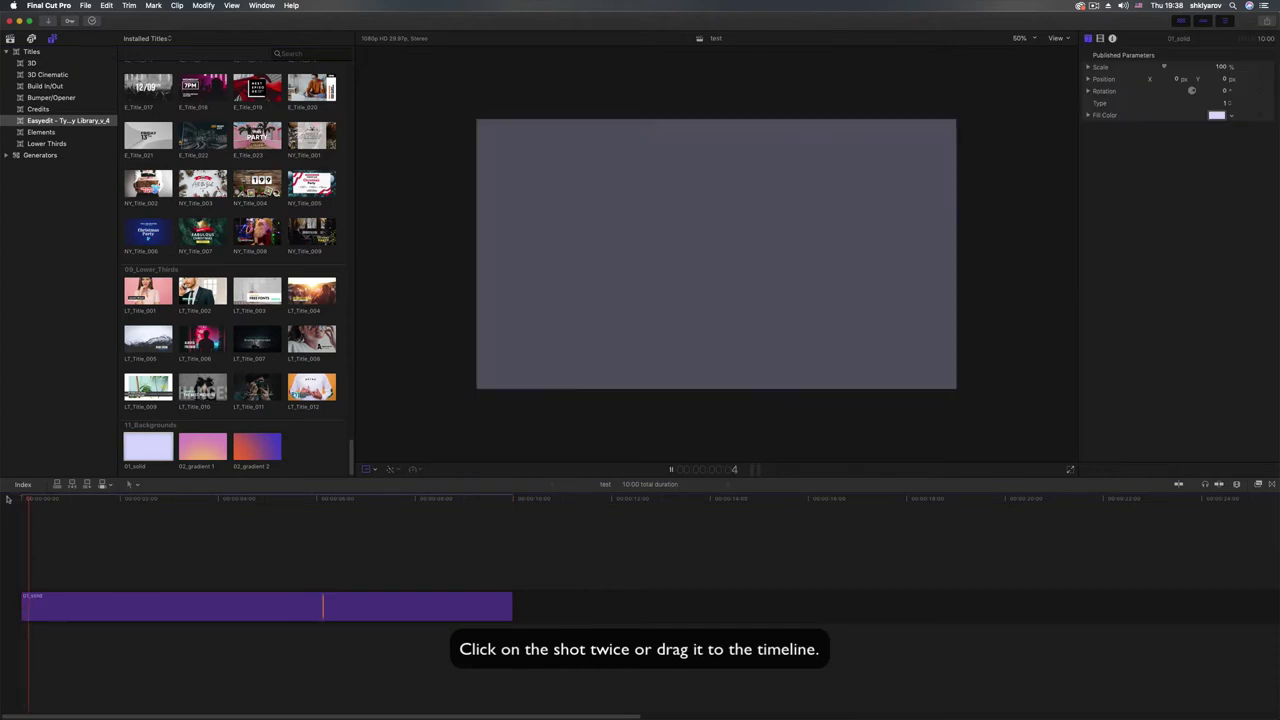
pyautogui.press('space')
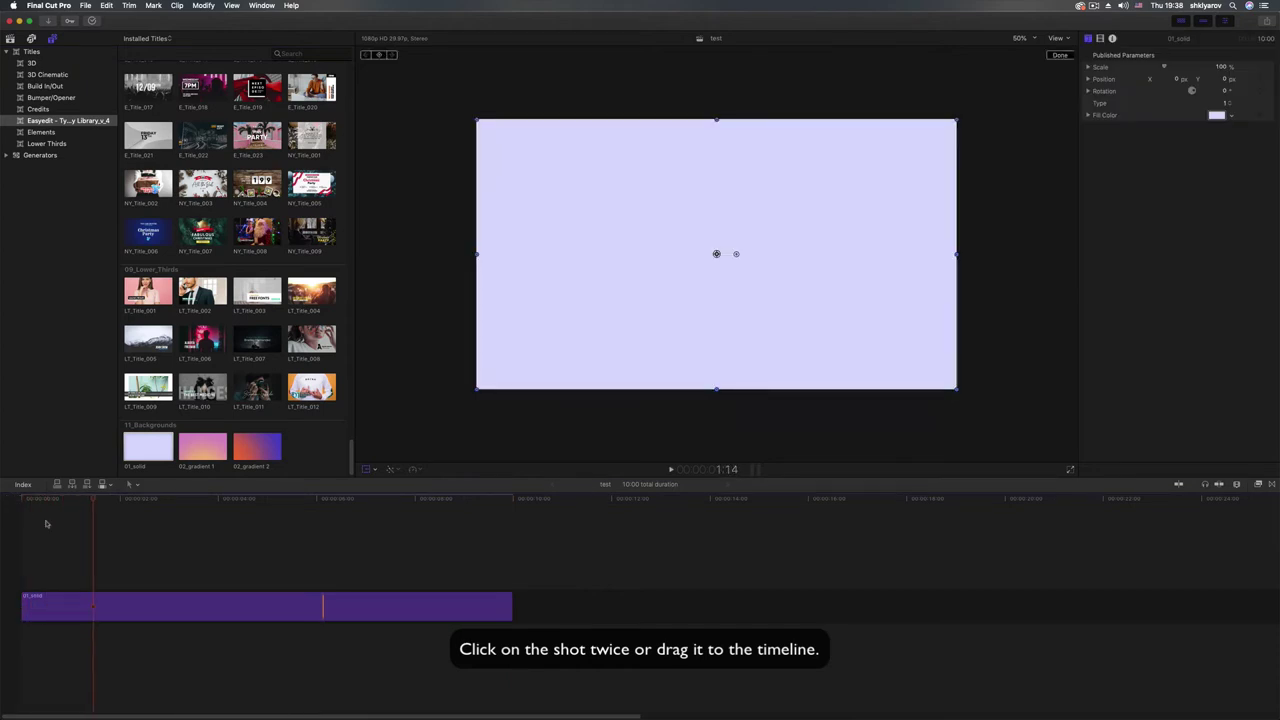
# - Try several Fill Colors on the 01_solid background, ending with Turquoise, and close the colour picker
pyautogui.click(121, 606)
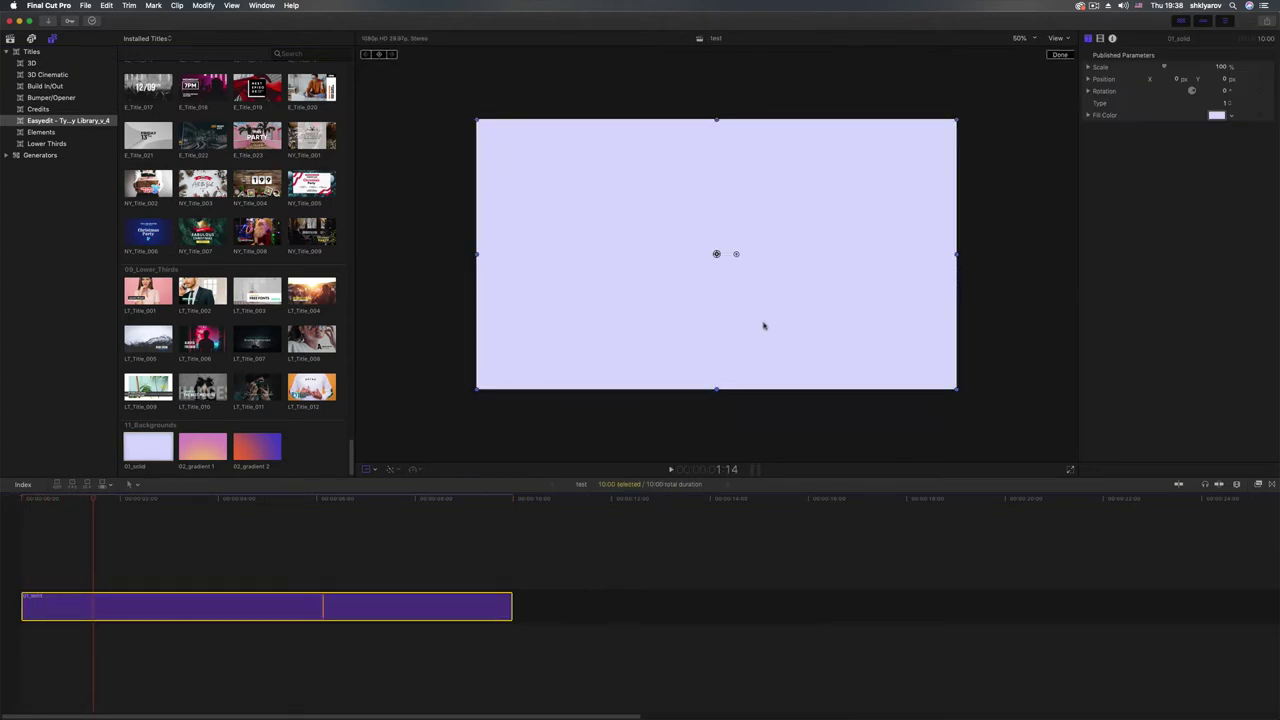
pyautogui.click(1217, 115)
pyautogui.click(952, 265)
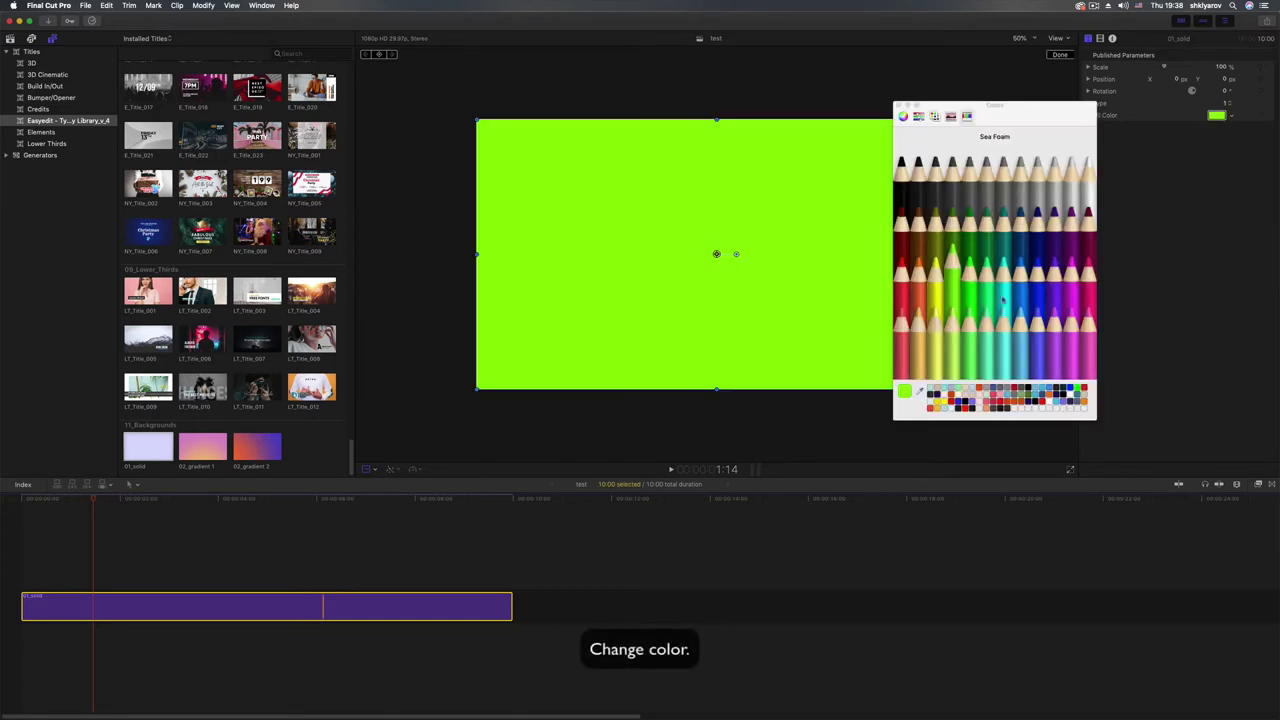
pyautogui.click(1071, 215)
pyautogui.click(1037, 165)
pyautogui.click(952, 215)
pyautogui.click(901, 218)
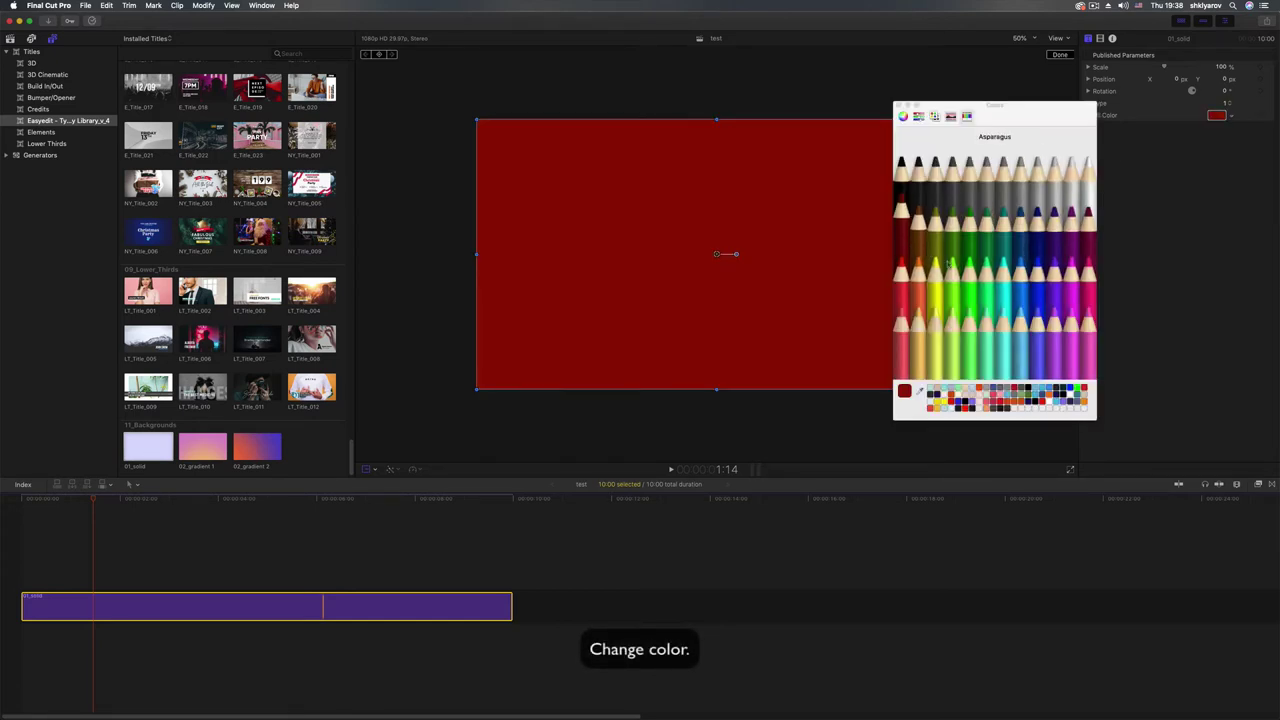
pyautogui.click(968, 268)
pyautogui.click(1022, 298)
pyautogui.click(1039, 300)
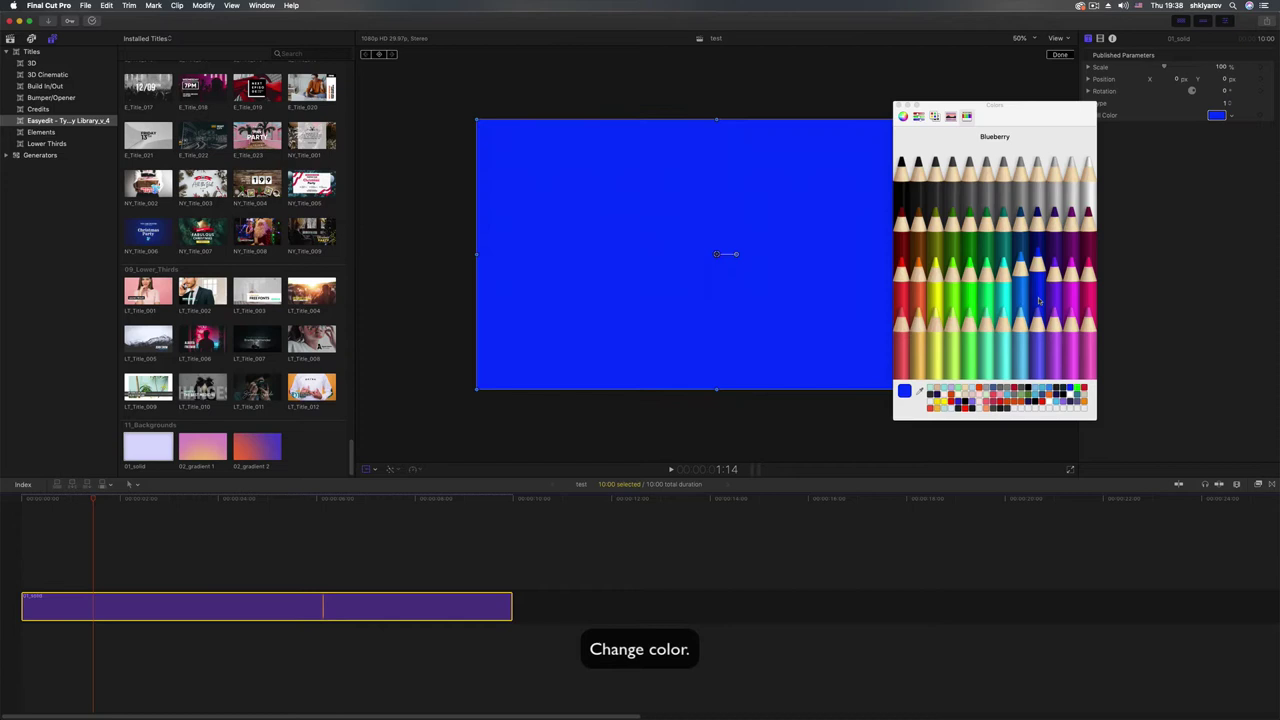
pyautogui.click(1003, 296)
pyautogui.click(986, 298)
pyautogui.click(998, 297)
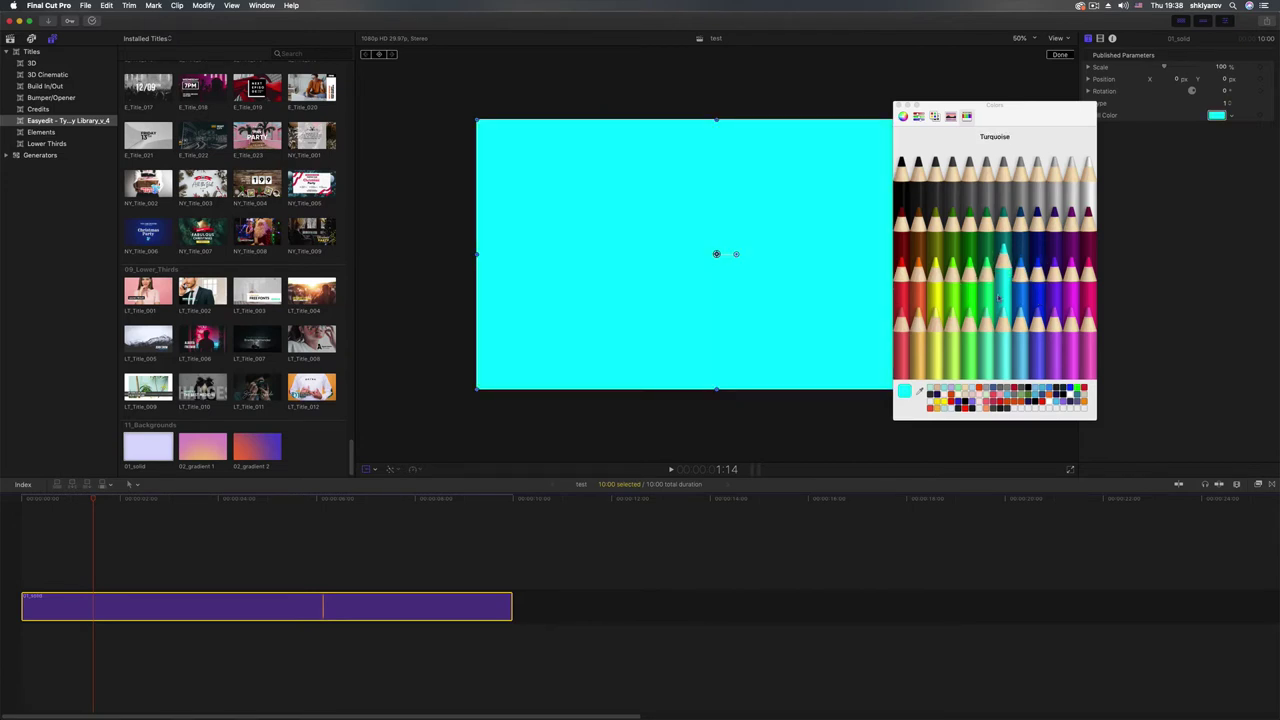
pyautogui.click(898, 105)
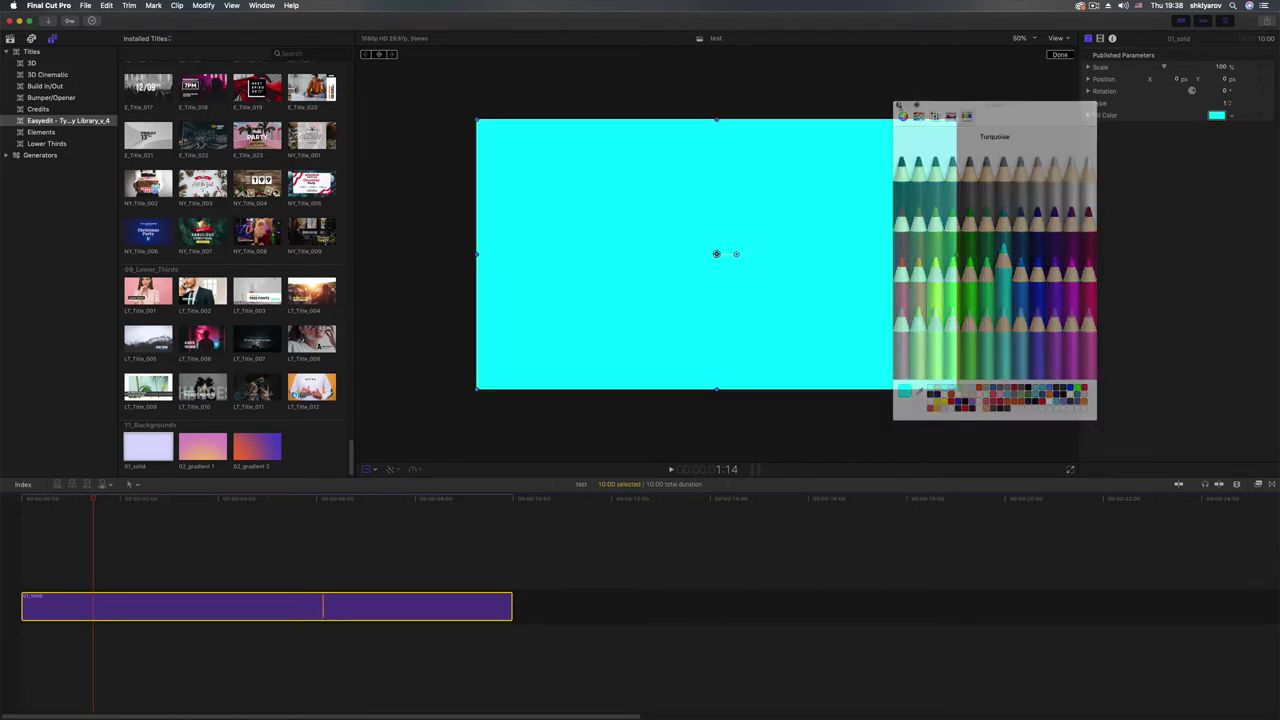
# - Set the solid background's animation Type to 9 and play it from the start
pyautogui.click(1229, 104)
pyautogui.click(1228, 177)
pyautogui.press('/')
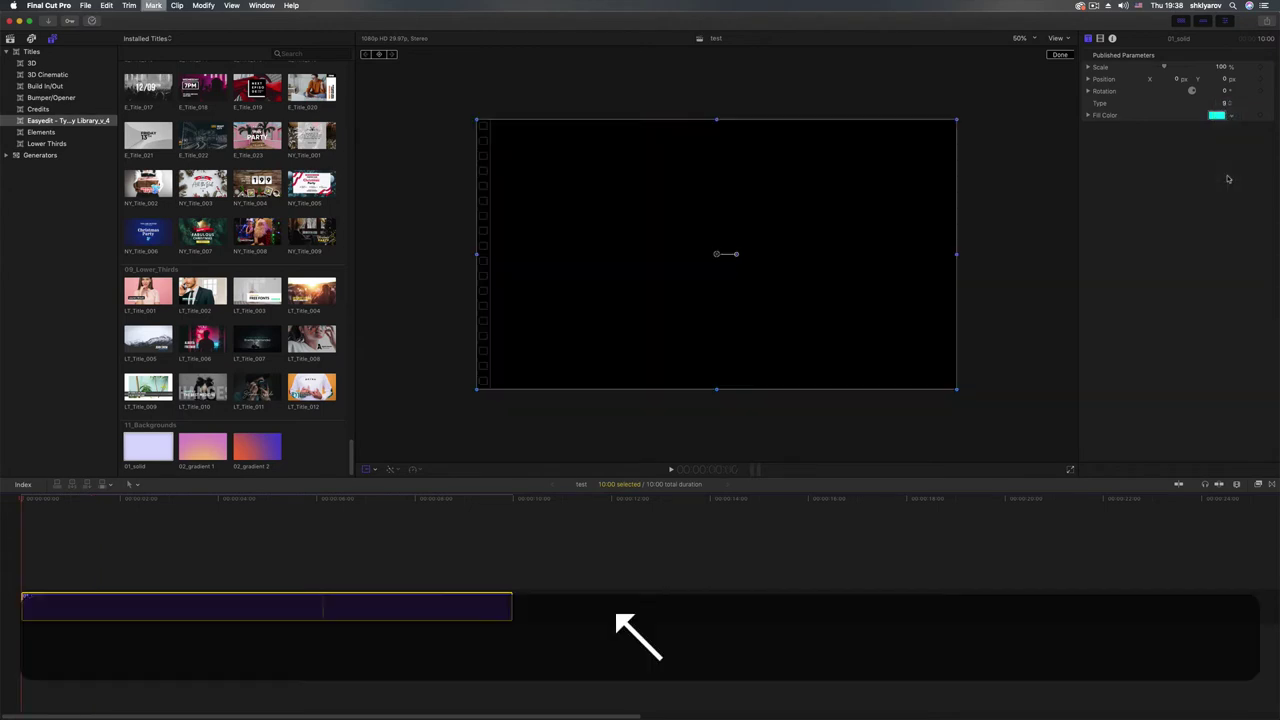
pyautogui.press('space')
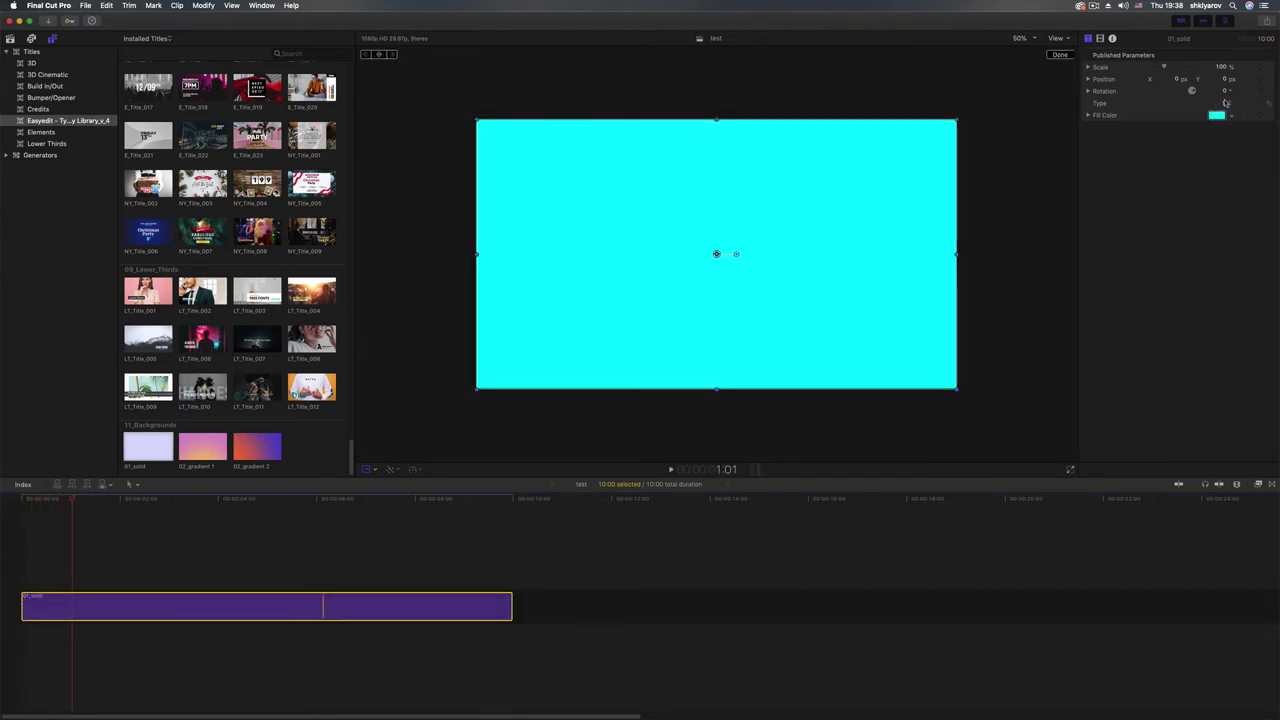
# - Return the solid background's animation Type to 1 and play it from the start
pyautogui.click(1226, 104)
pyautogui.click(1224, 32)
pyautogui.press('space')
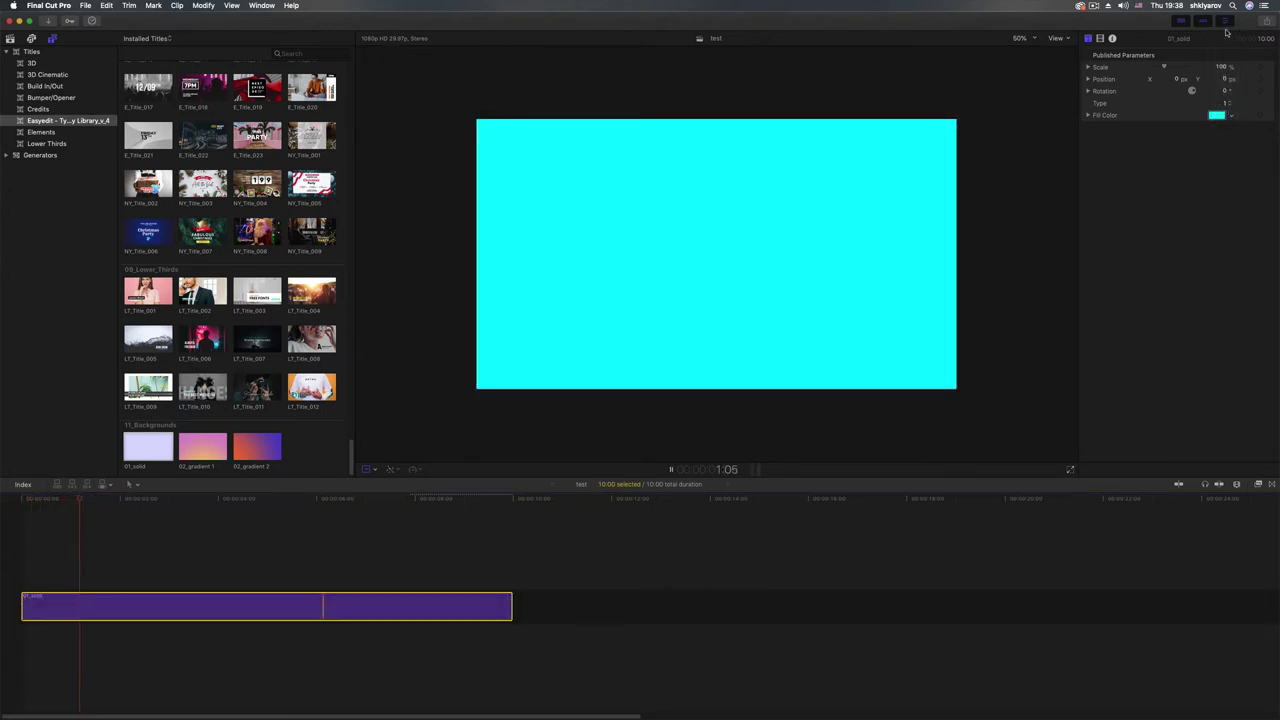
pyautogui.press('space')
pyautogui.press('Home')
pyautogui.press('space')
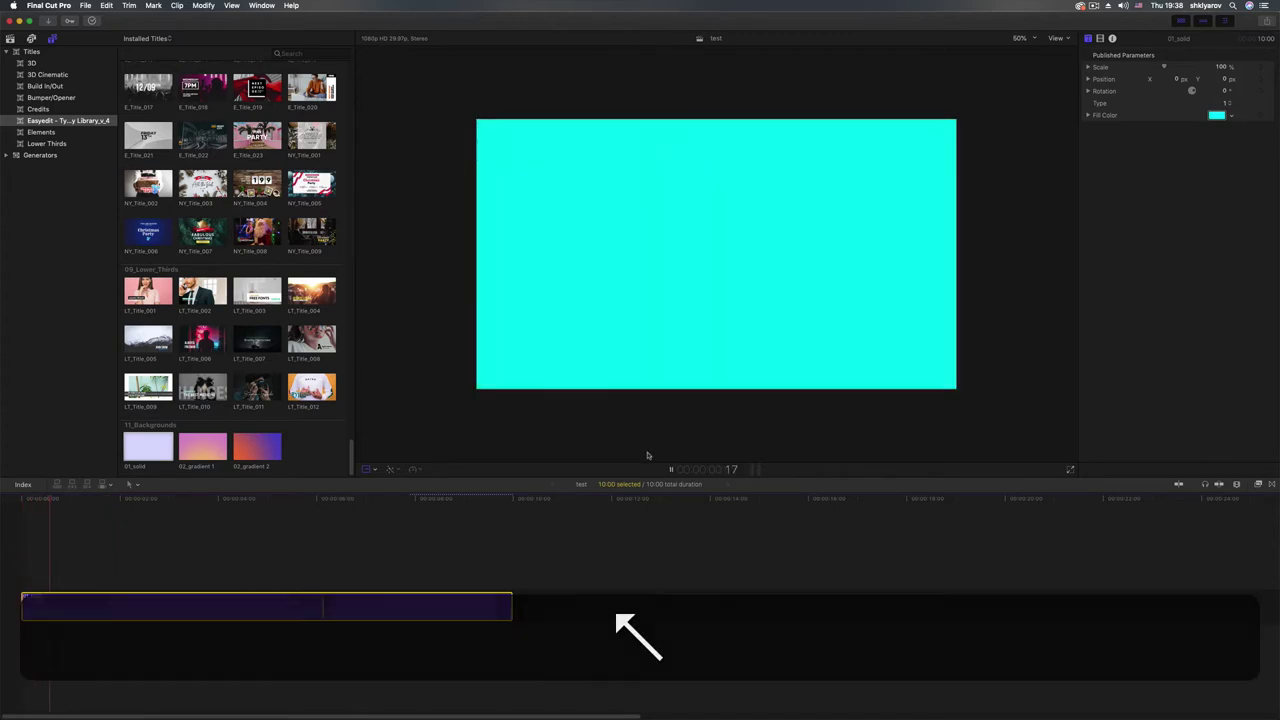
pyautogui.press('space')
# - Place the LT_Title_001 lower third above the solid background, disable its own Background, and preview it from the start
pyautogui.click(143, 293)
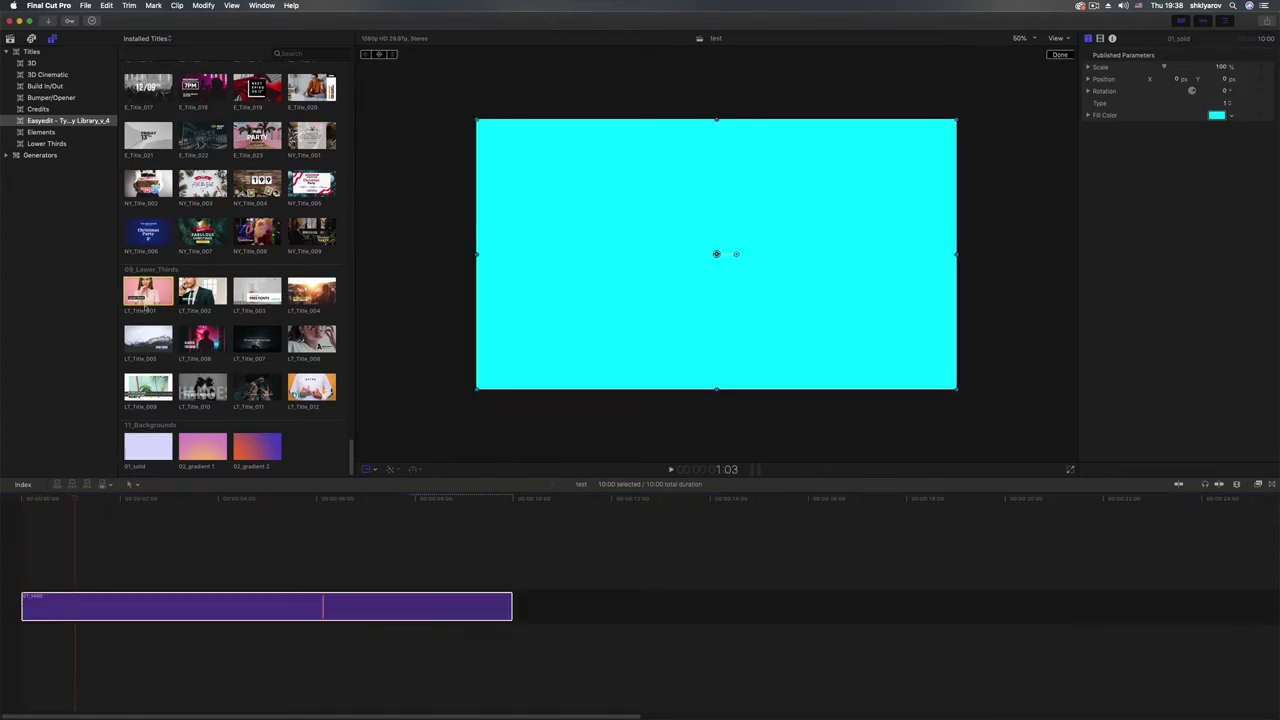
pyautogui.moveTo(143, 293); pyautogui.dragTo(35, 554)
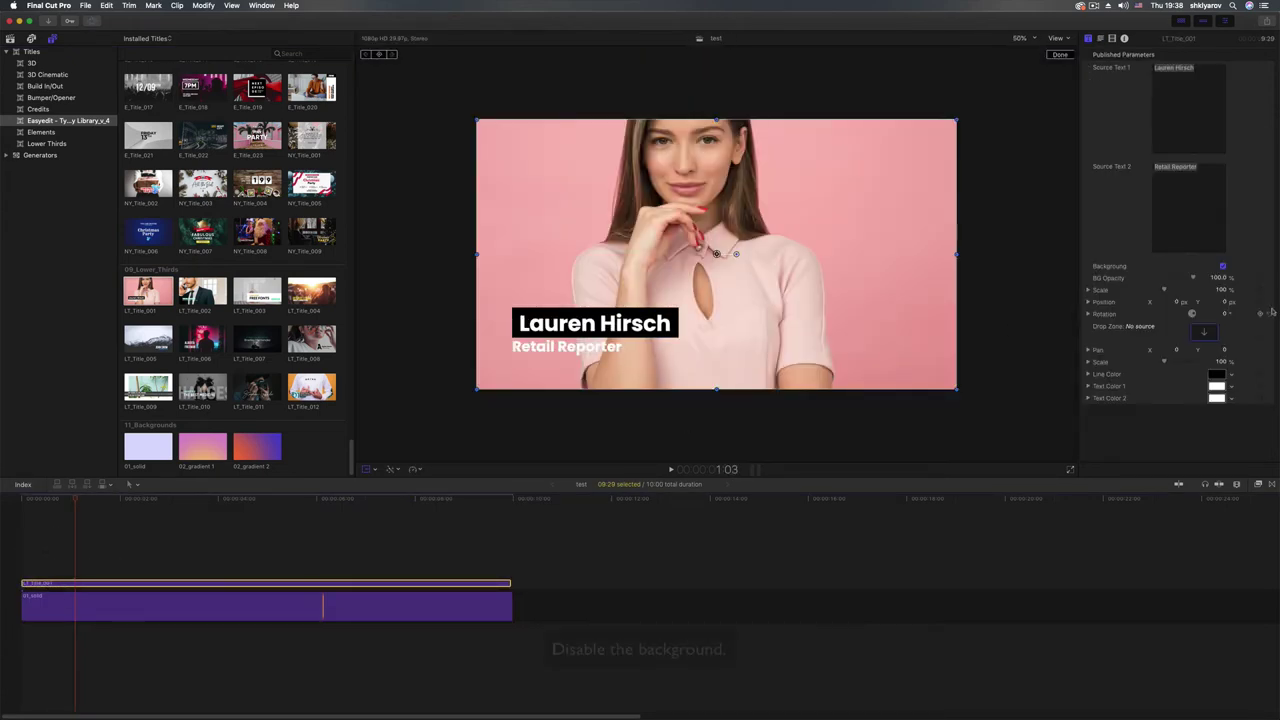
pyautogui.click(1222, 267)
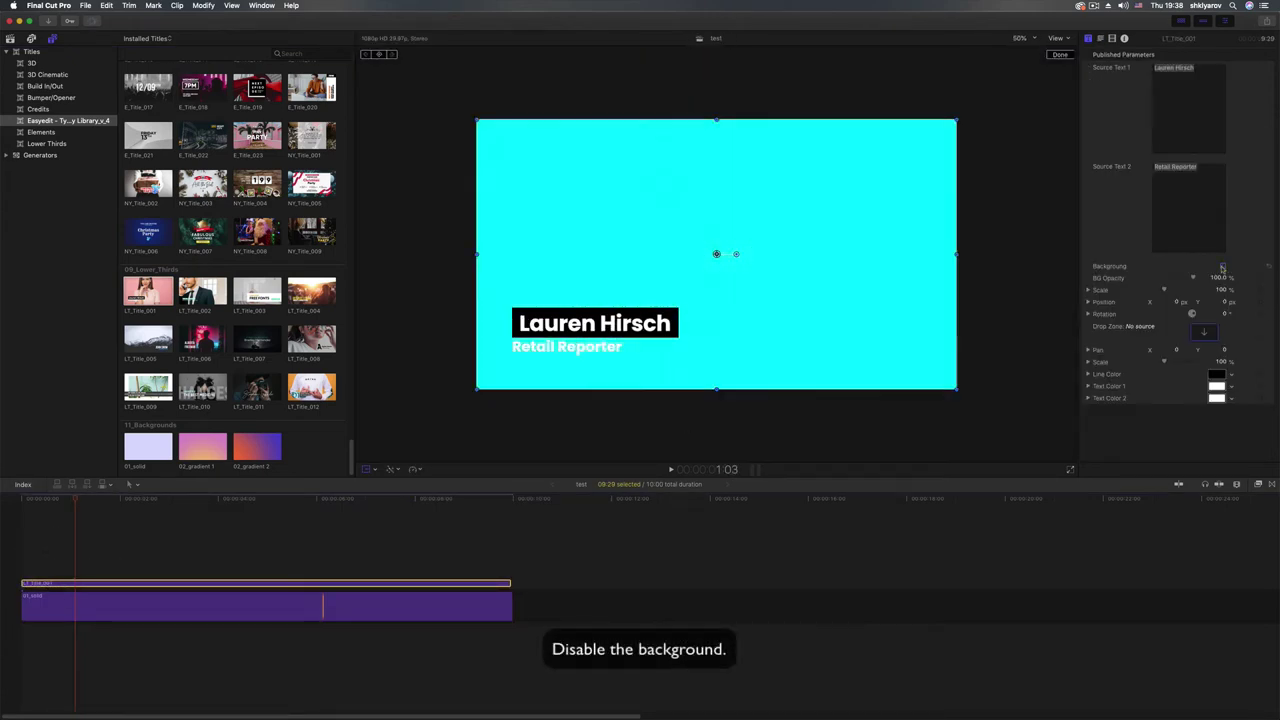
pyautogui.moveTo(66, 499); pyautogui.dragTo(2, 497)
pyautogui.press('space')
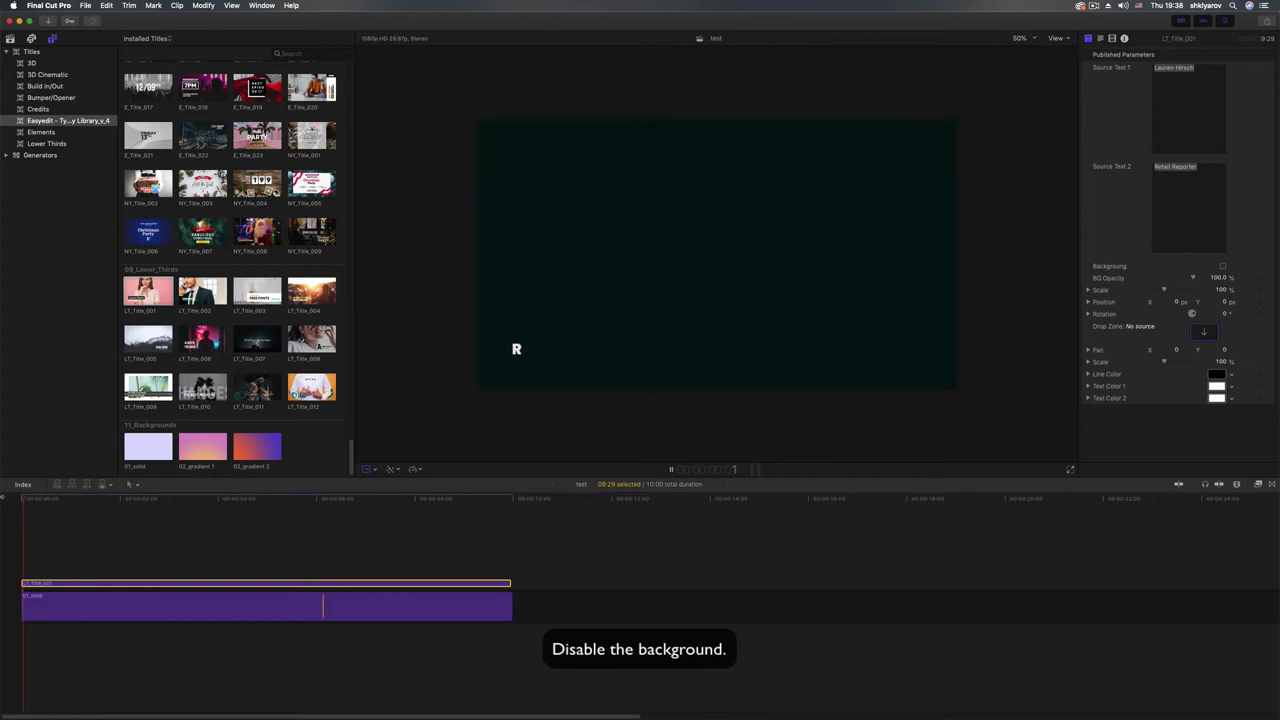
pyautogui.press('space')
# - Shift the lower third slightly under one second later over the solid background and play the result
pyautogui.moveTo(55, 584); pyautogui.dragTo(91, 584)
pyautogui.press('Home')
pyautogui.press('space')
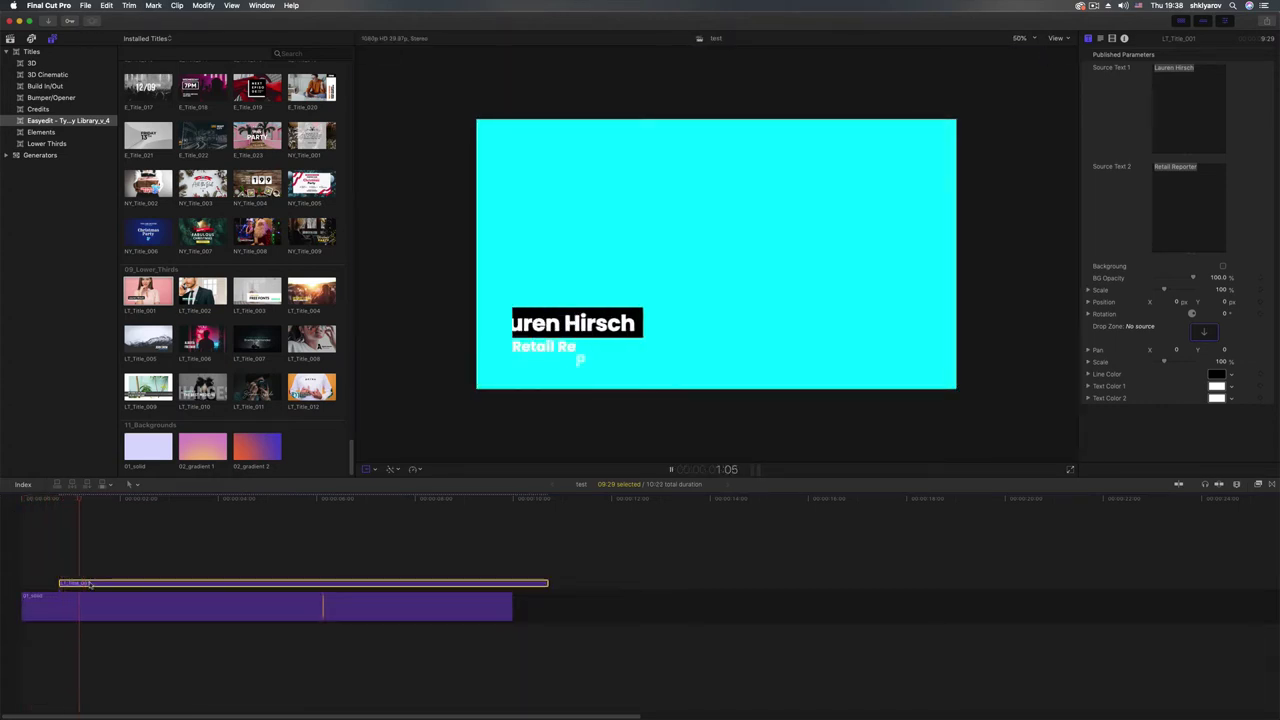
pyautogui.press('space')
# - Change the solid background's Fill Color to dark green and play the lower third over it from the start
pyautogui.click(95, 614)
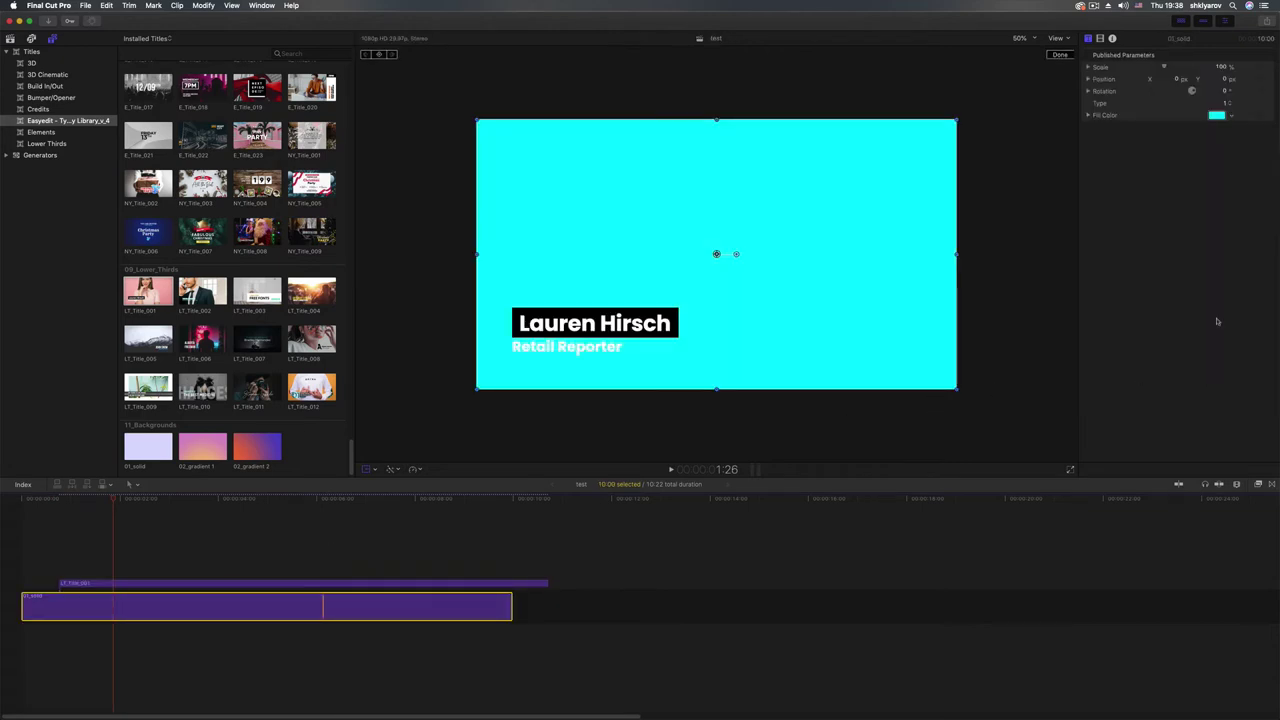
pyautogui.click(1230, 116)
pyautogui.click(1203, 151)
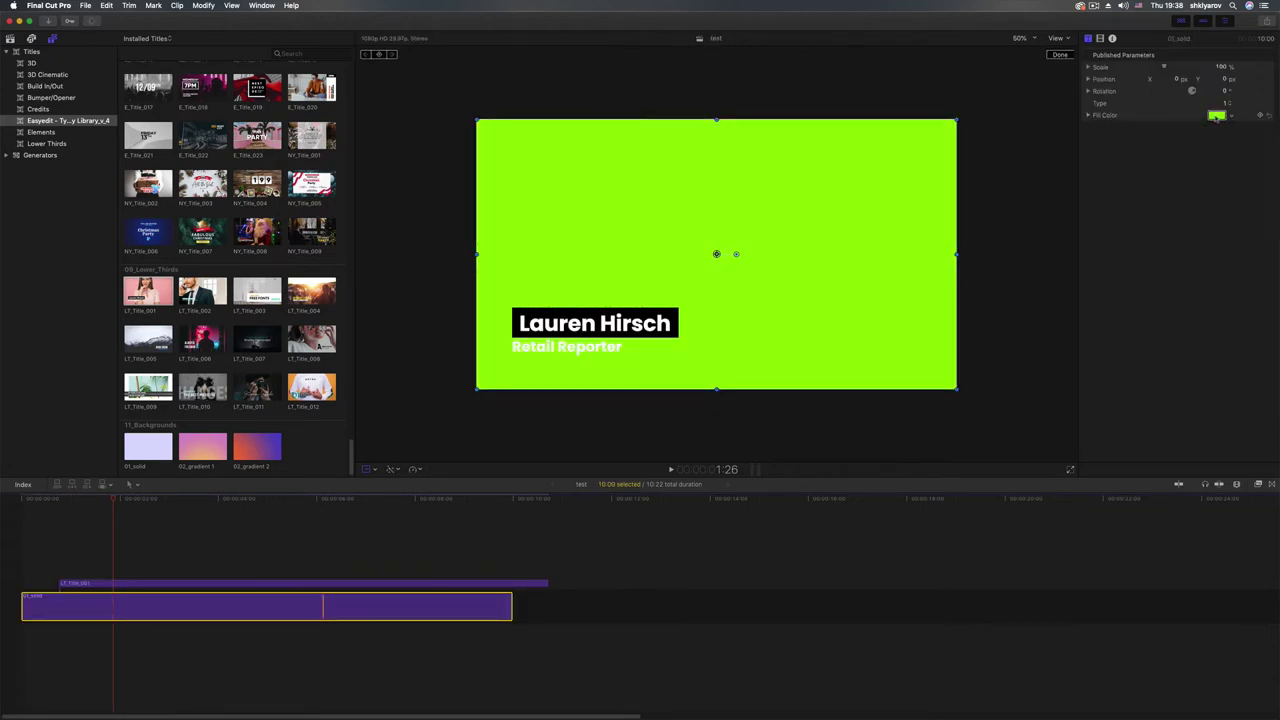
pyautogui.click(1215, 115)
pyautogui.click(1089, 172)
pyautogui.click(985, 212)
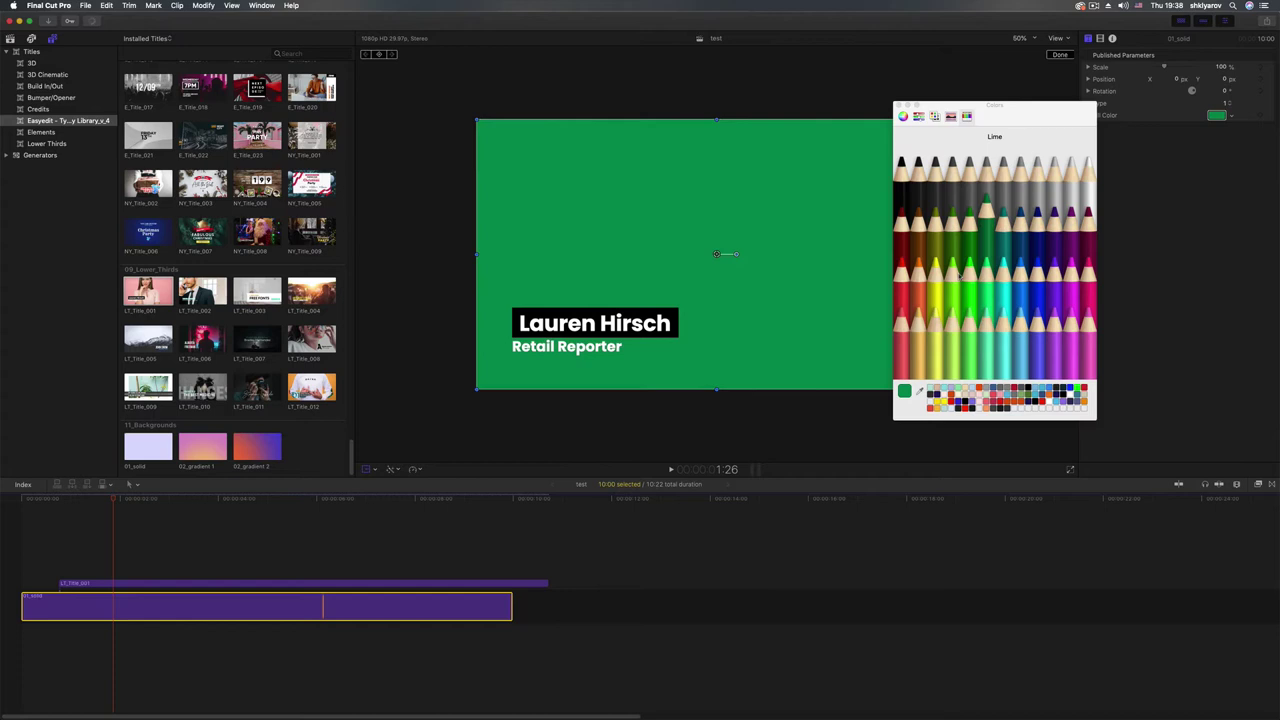
pyautogui.click(987, 264)
pyautogui.click(986, 212)
pyautogui.click(898, 105)
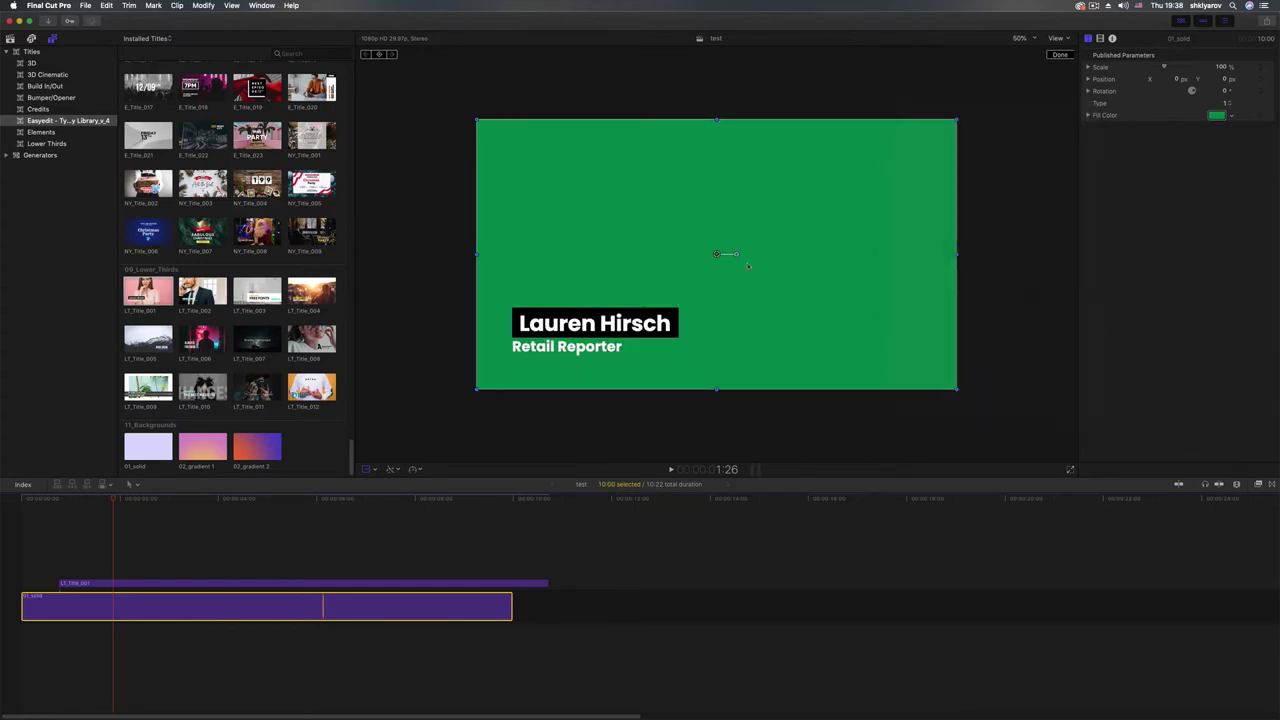
pyautogui.click(62, 583)
pyautogui.press('space')
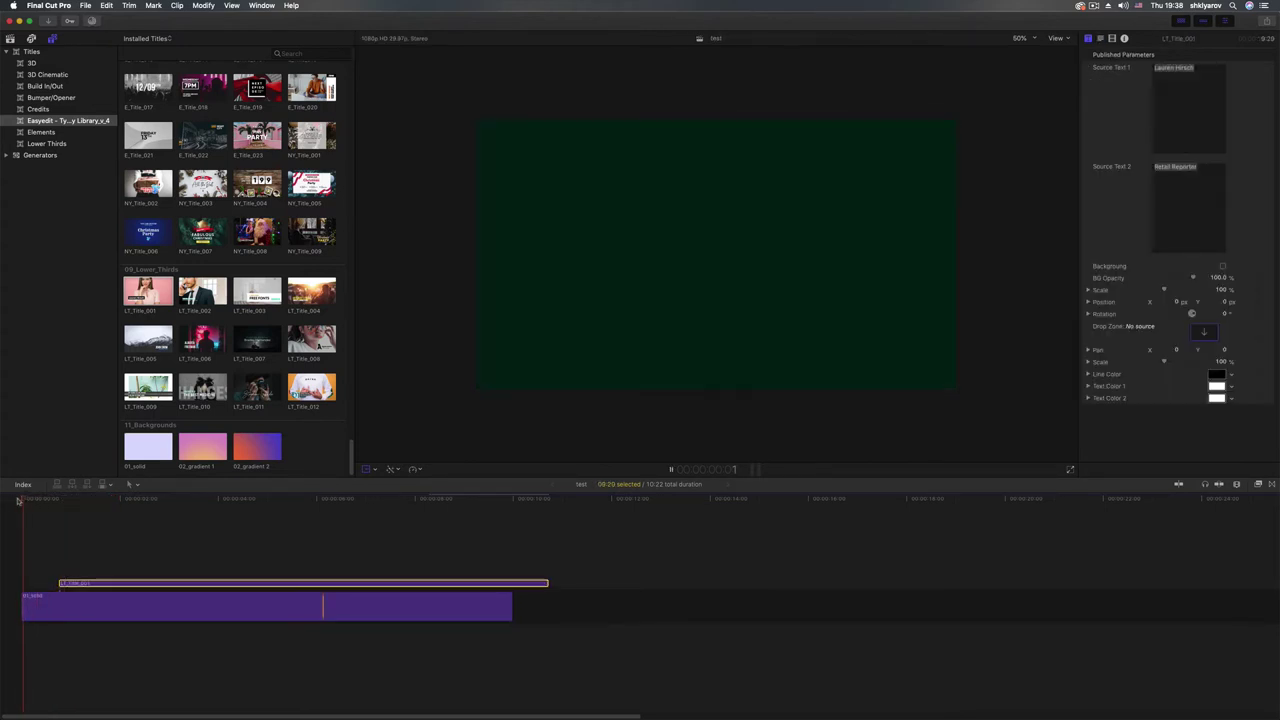
# - Set the solid background's animation Type to 7 and preview it
pyautogui.click(211, 603)
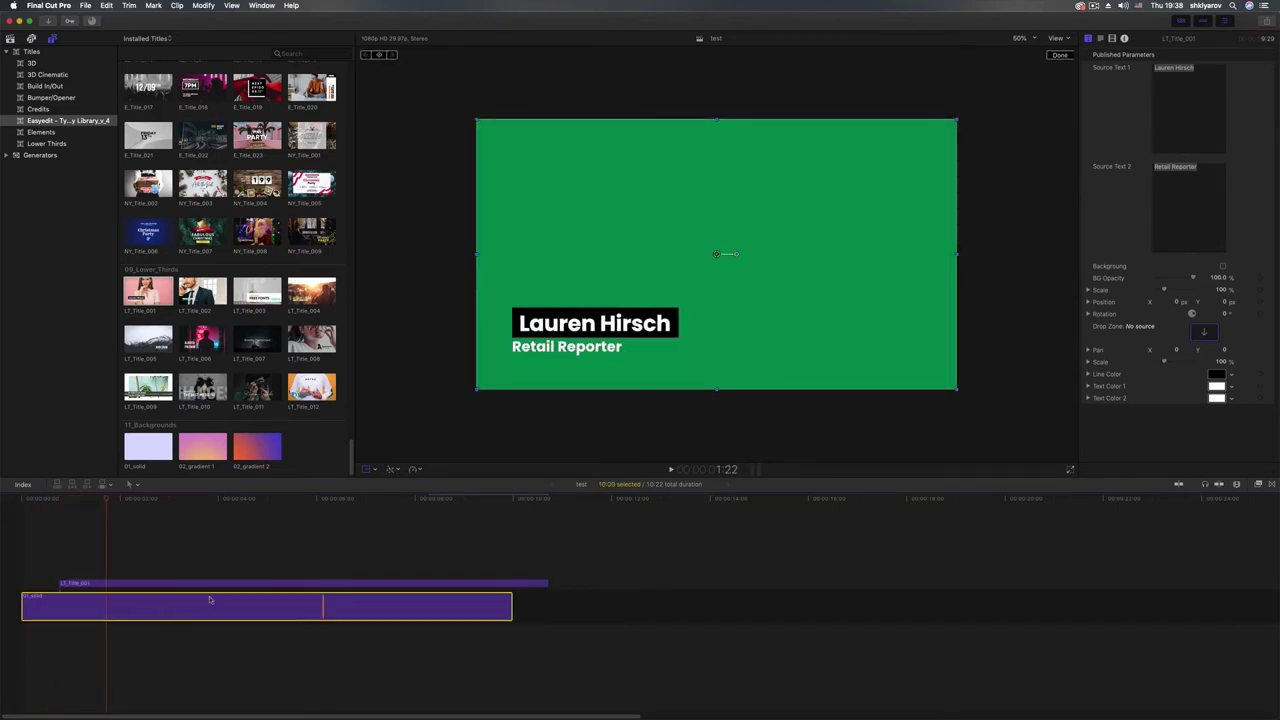
pyautogui.click(1226, 103)
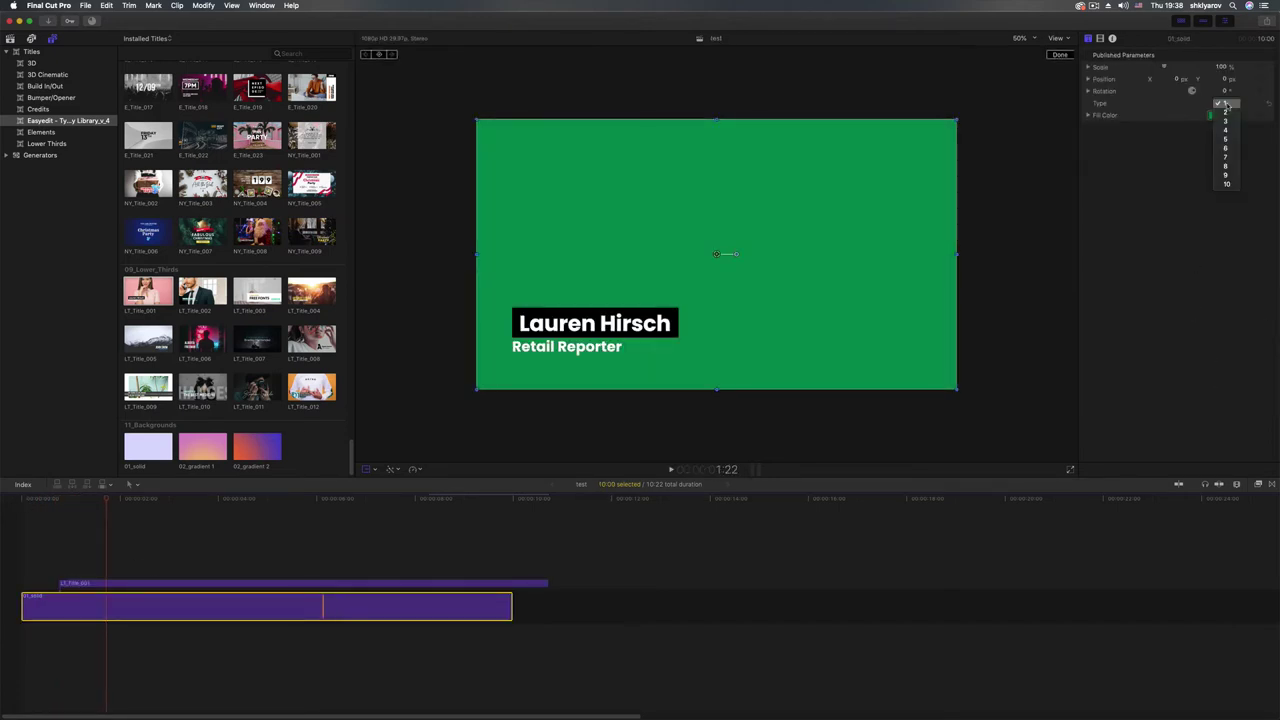
pyautogui.click(1227, 158)
pyautogui.press('/')
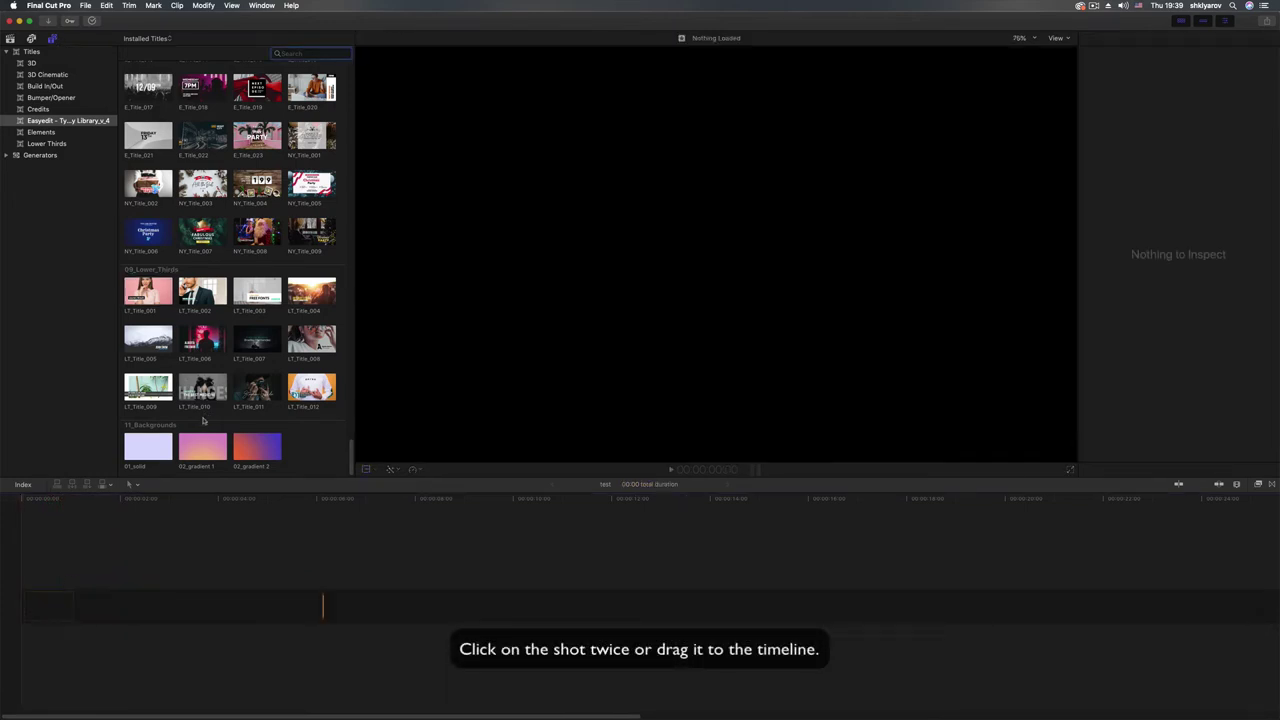
# - Add the 02_gradient 1 background to the empty timeline and set its Fill Color 1 to Teal
pyautogui.moveTo(193, 447); pyautogui.dragTo(88, 565)
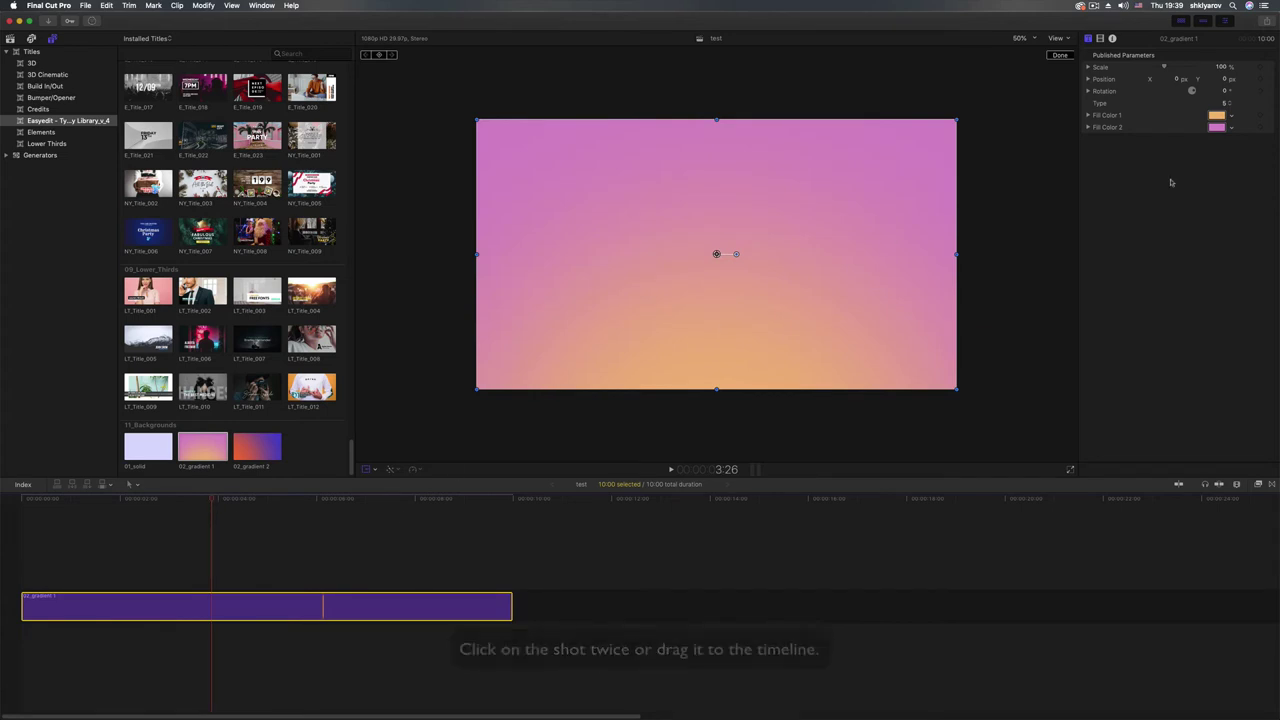
pyautogui.click(1216, 115)
pyautogui.click(1000, 251)
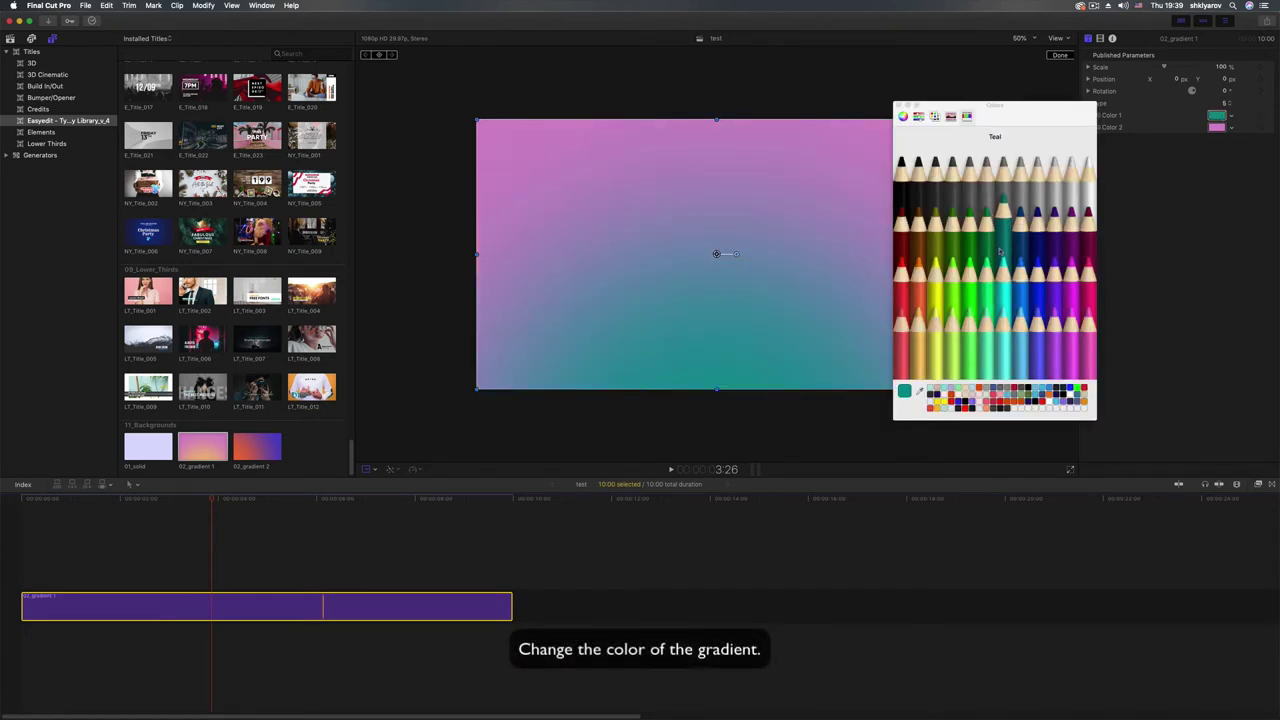
# - Try several colours for the gradient's Fill Color 2, ending with Midnight
pyautogui.click(907, 295)
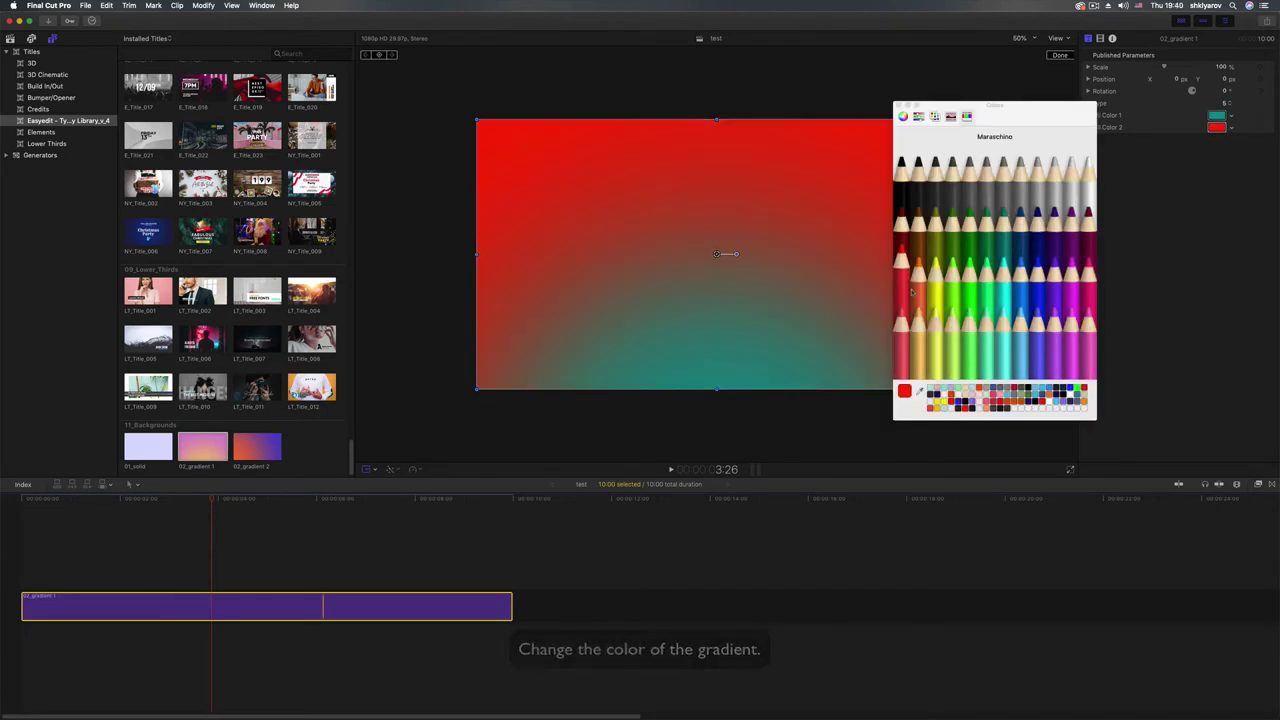
pyautogui.click(1036, 236)
pyautogui.click(1019, 238)
pyautogui.click(1034, 241)
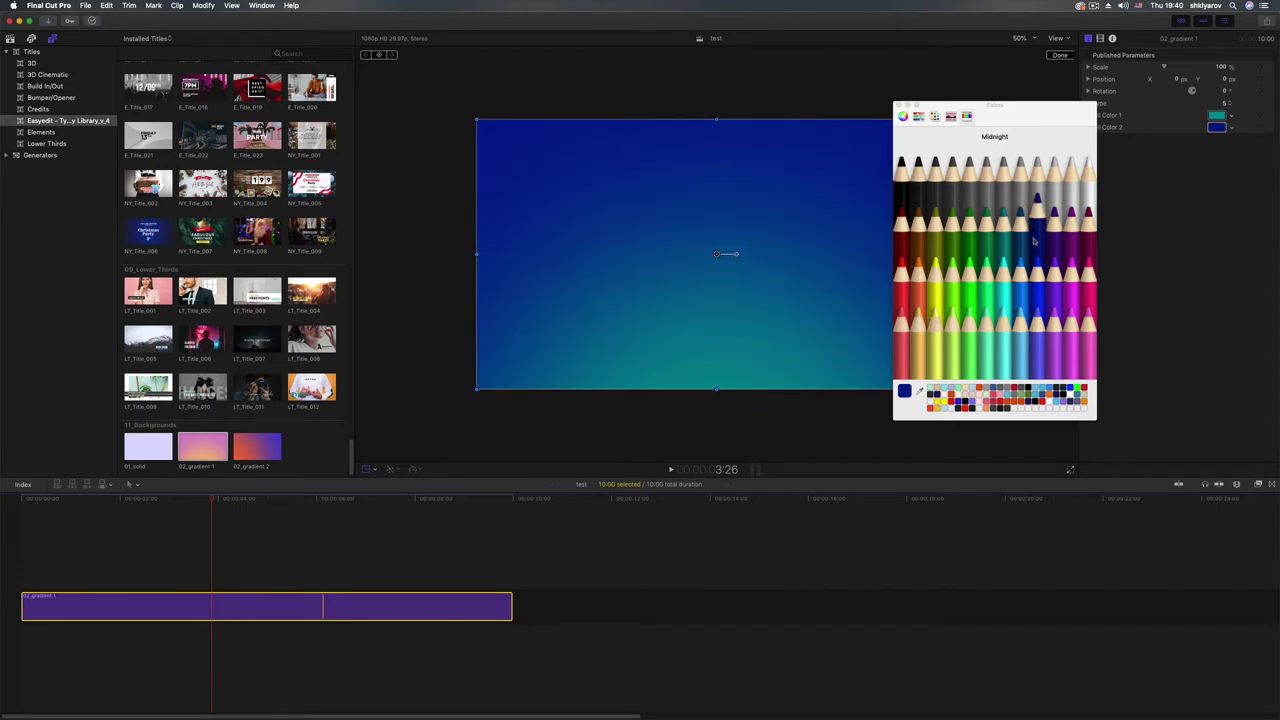
# - Close the colour picker and play the 02_gradient 1 background from the start of the timeline
pyautogui.click(899, 105)
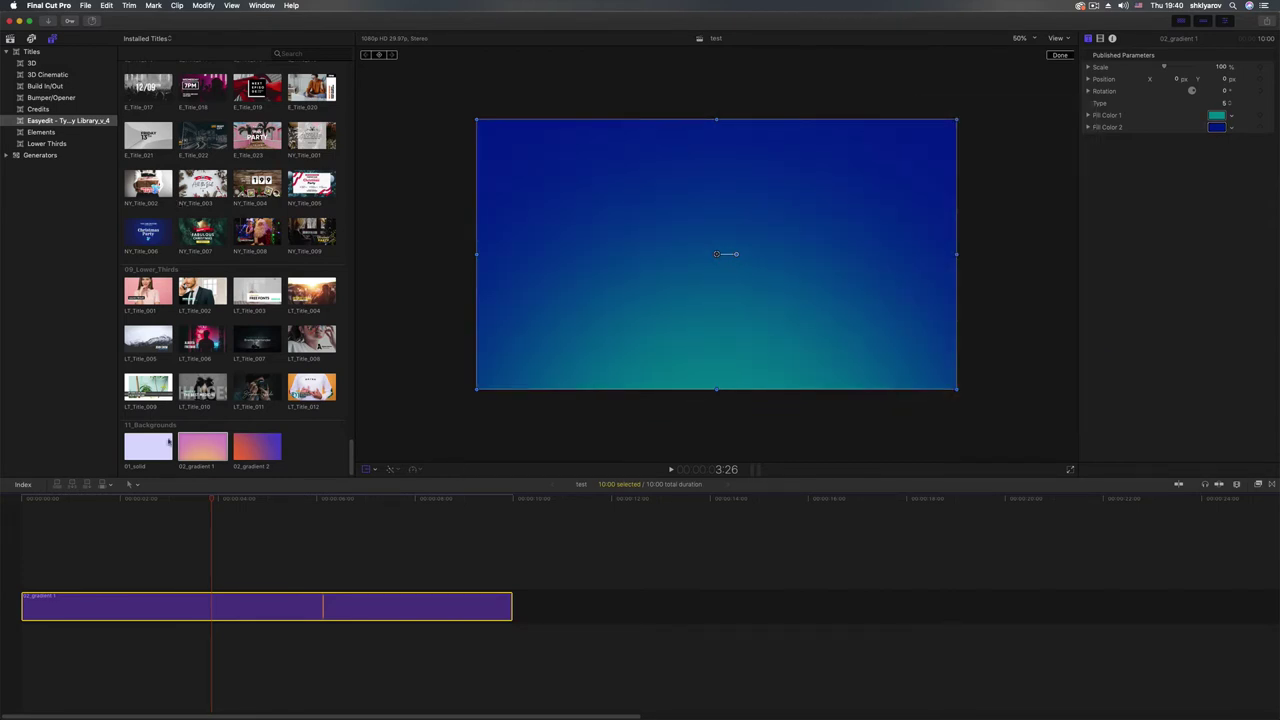
pyautogui.click(21, 498)
pyautogui.press('space')
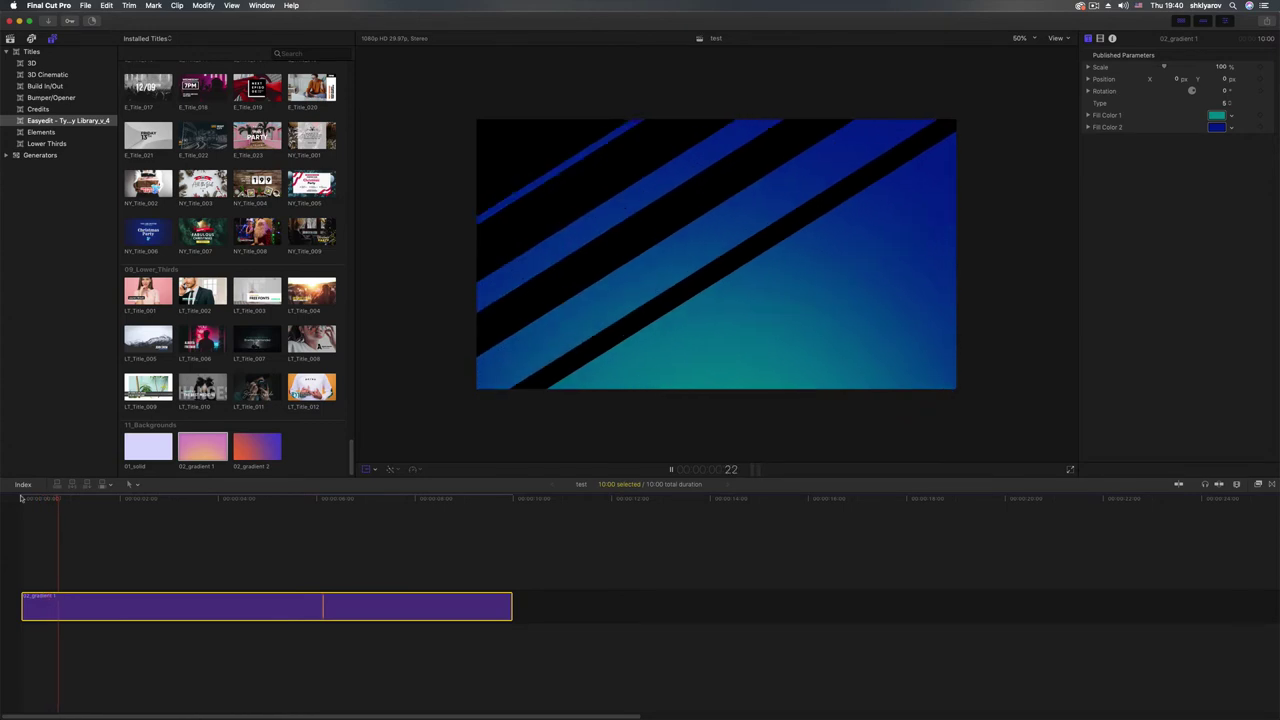
pyautogui.press('space')
# - Set the 02_gradient 1 background's animation Type to 7 and preview it from the start
pyautogui.hotkey('shift', 't')
pyautogui.click(1222, 102)
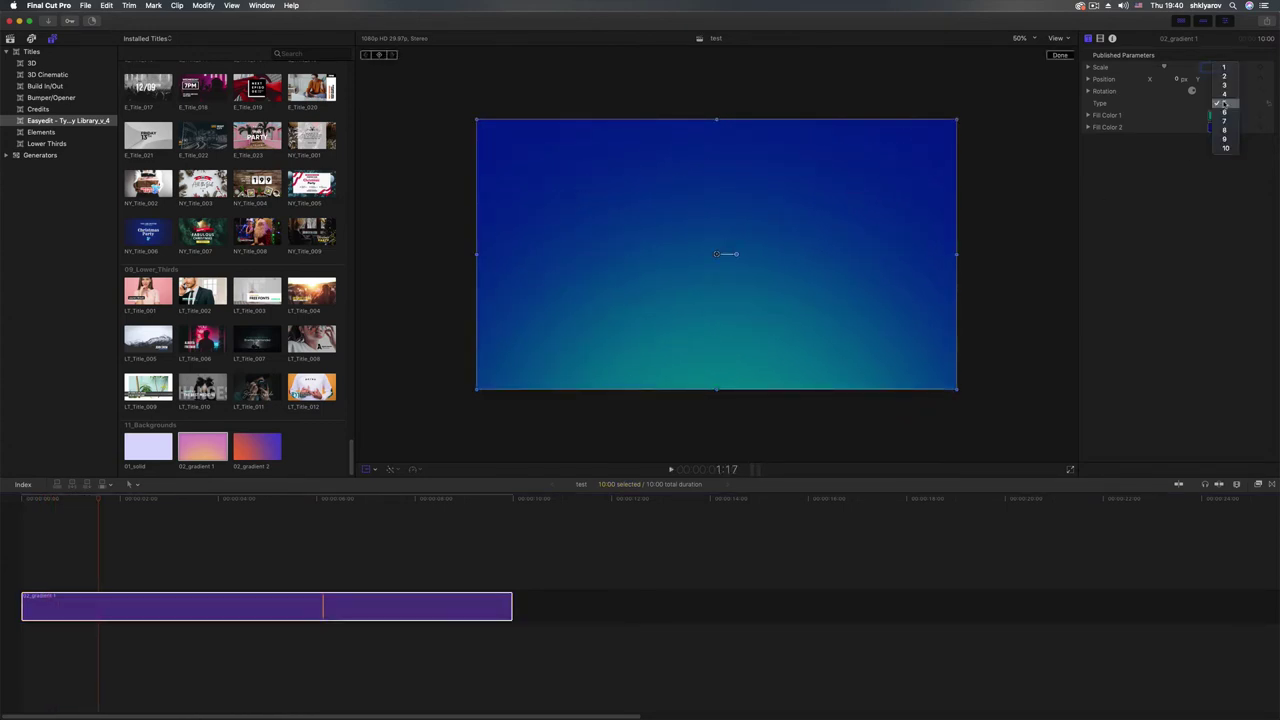
pyautogui.click(1227, 128)
pyautogui.press('/')
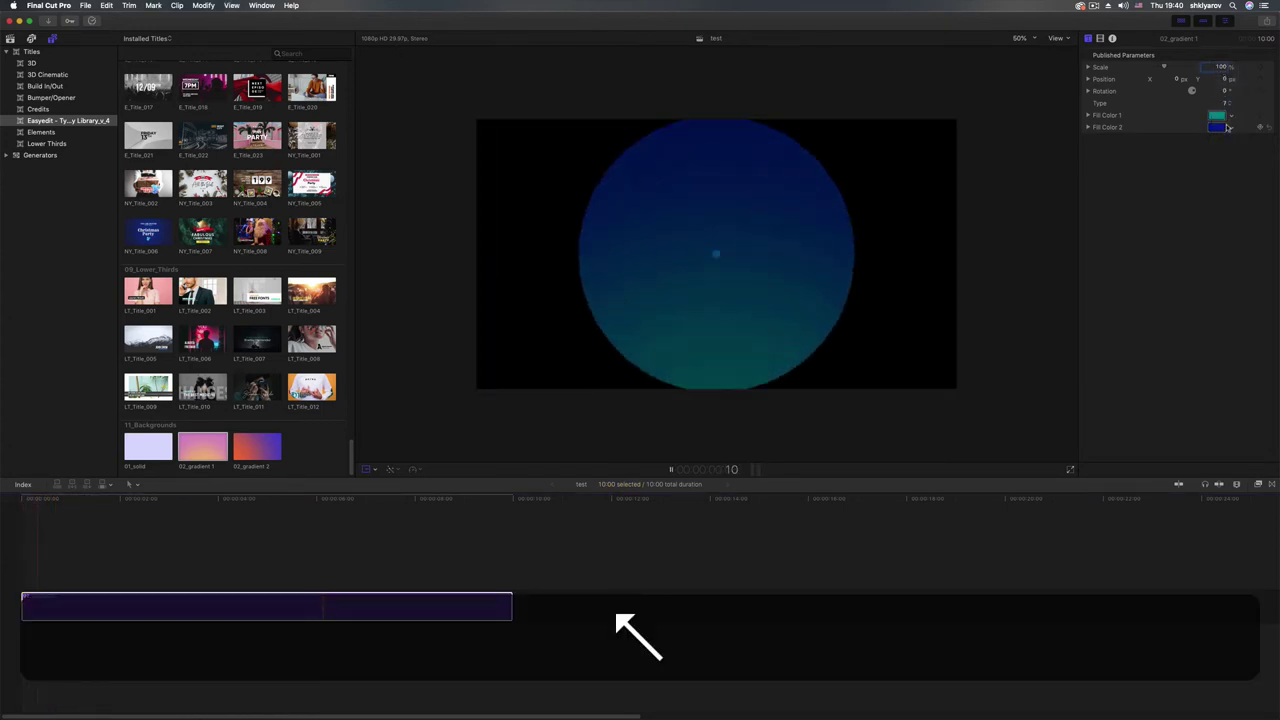
pyautogui.press('space')
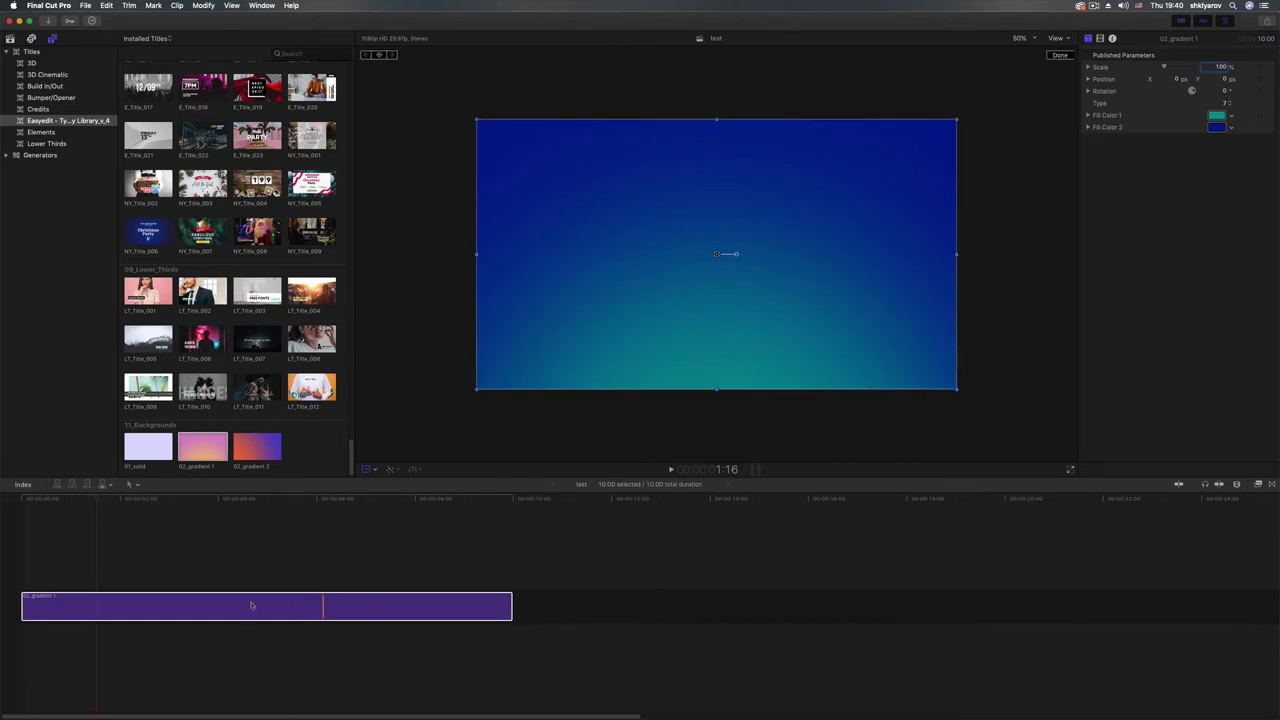
# - Replace the timeline's gradient with the 02_gradient 2 background and try several colours for its Fill Color 1, ending with green
pyautogui.press('BackSpace')
pyautogui.moveTo(257, 447); pyautogui.dragTo(71, 523)
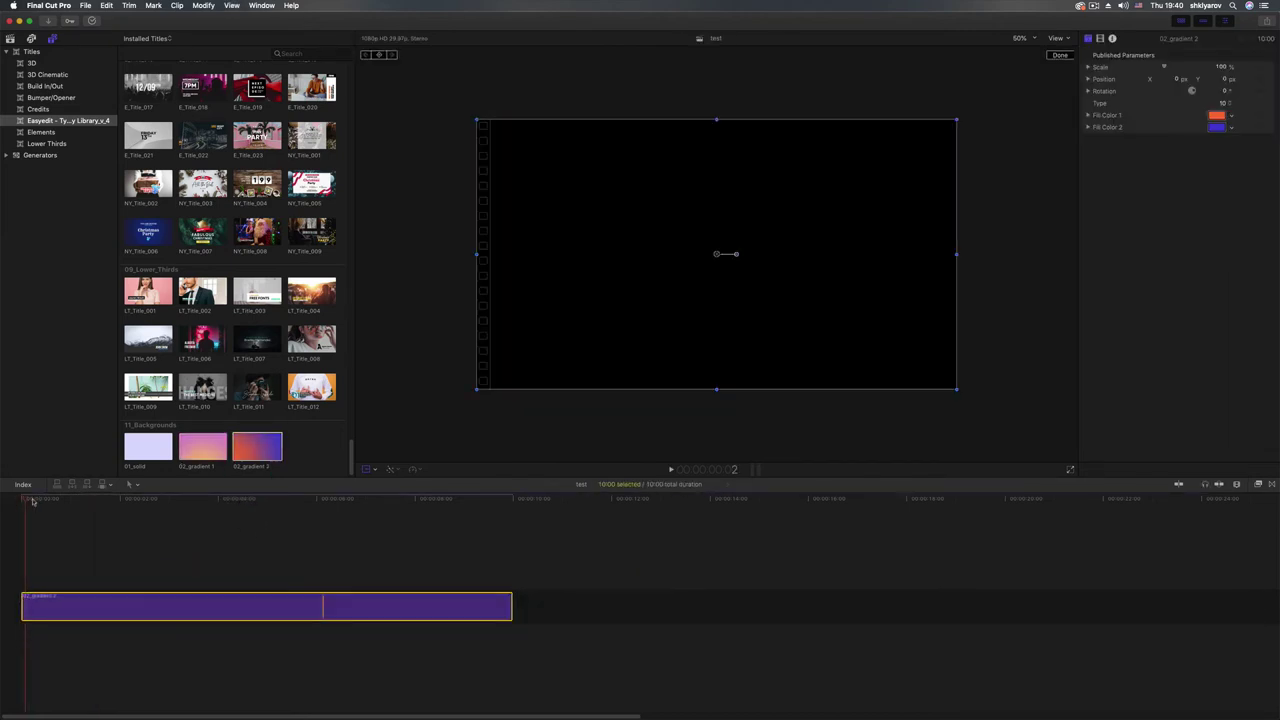
pyautogui.click(1216, 115)
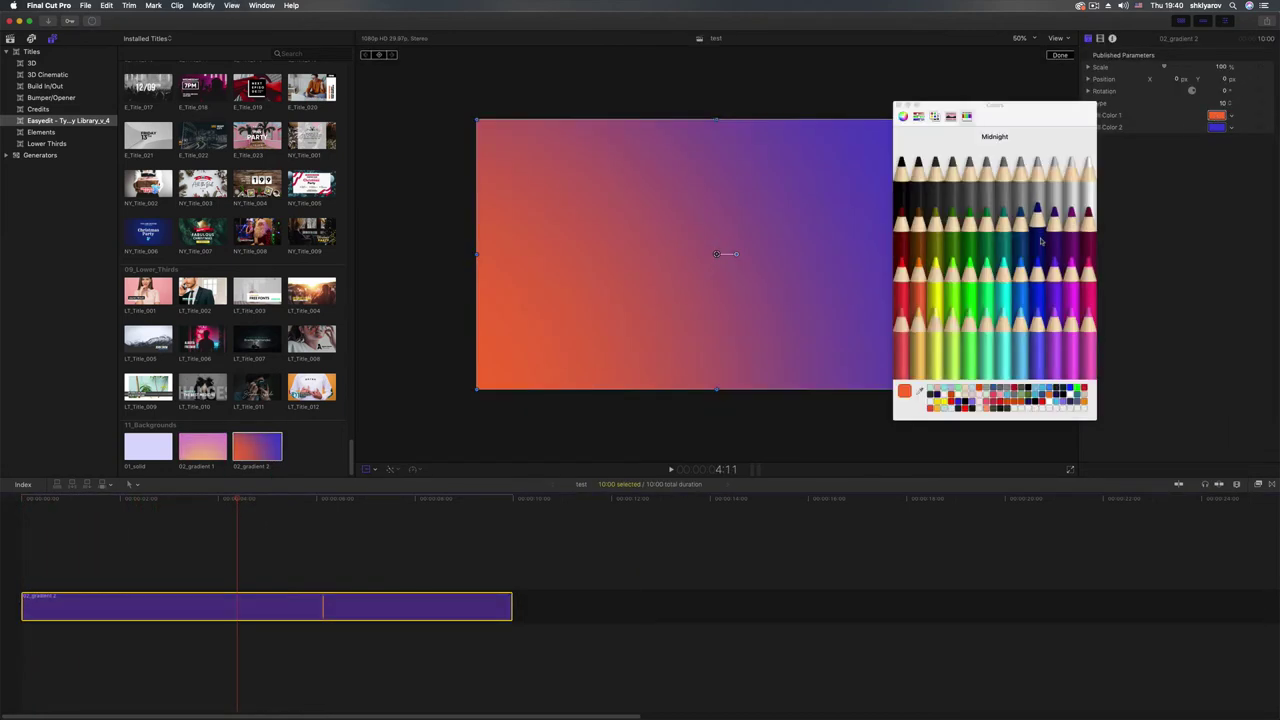
pyautogui.click(1036, 215)
pyautogui.click(982, 258)
pyautogui.click(934, 313)
pyautogui.click(1036, 262)
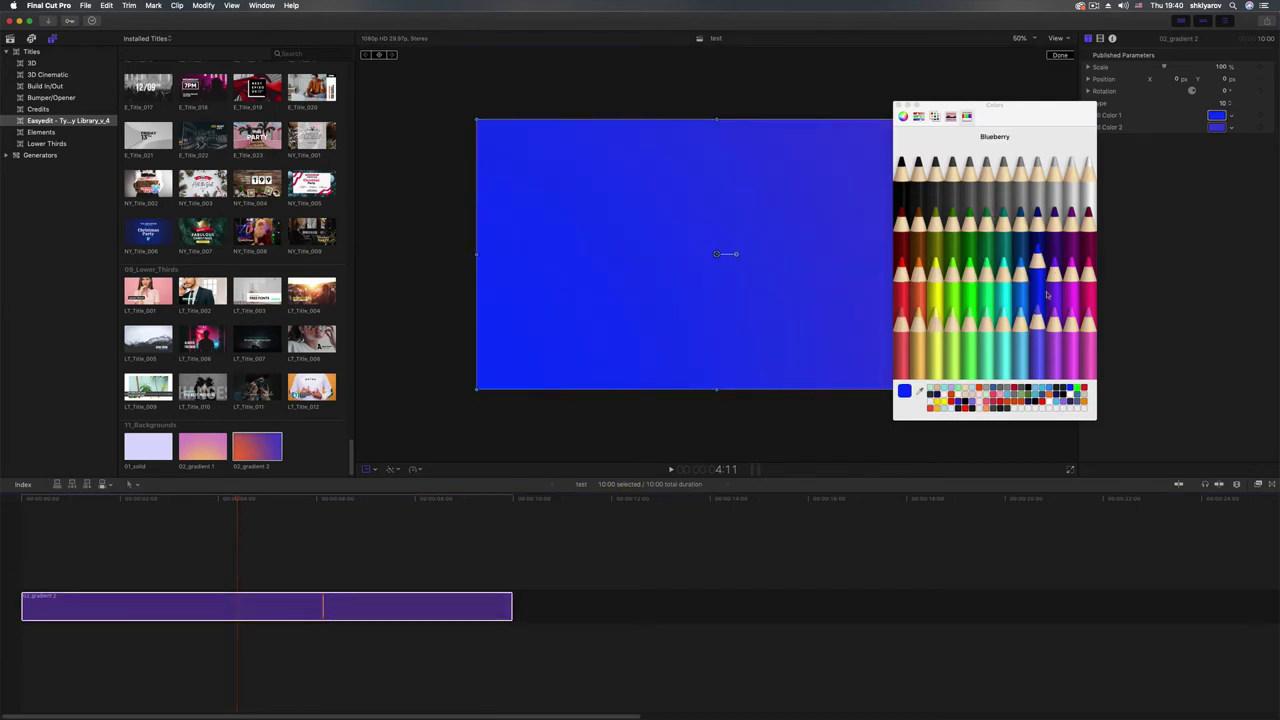
pyautogui.click(952, 212)
pyautogui.click(899, 104)
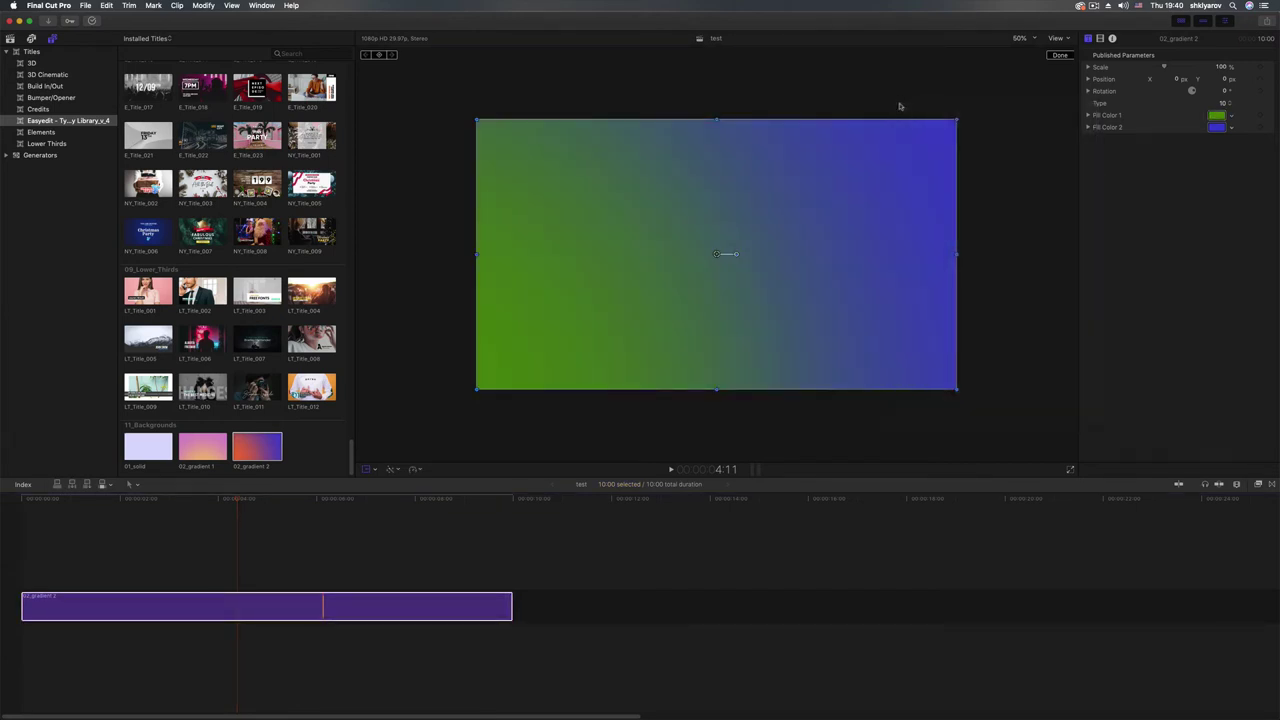
# - Add the E_Title_012 title above the gradient background and turn off the title's own Background
pyautogui.scroll(5, 217, 257)
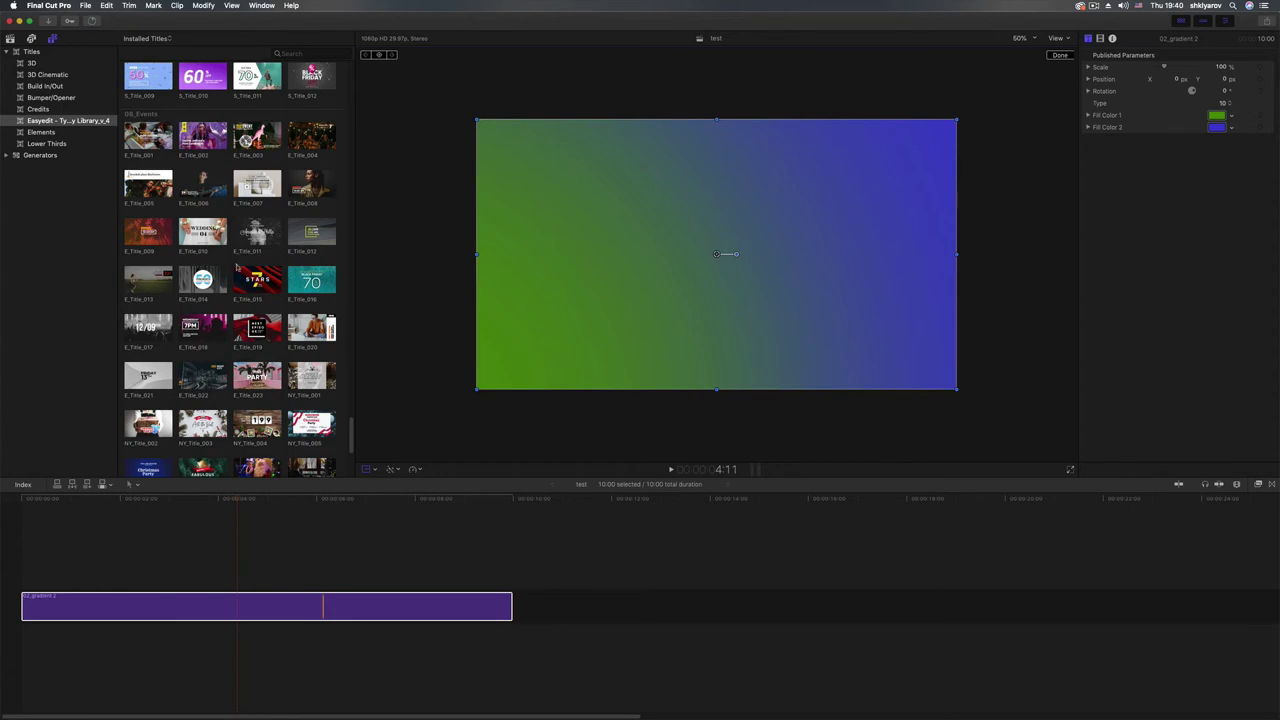
pyautogui.moveTo(310, 244); pyautogui.dragTo(90, 563)
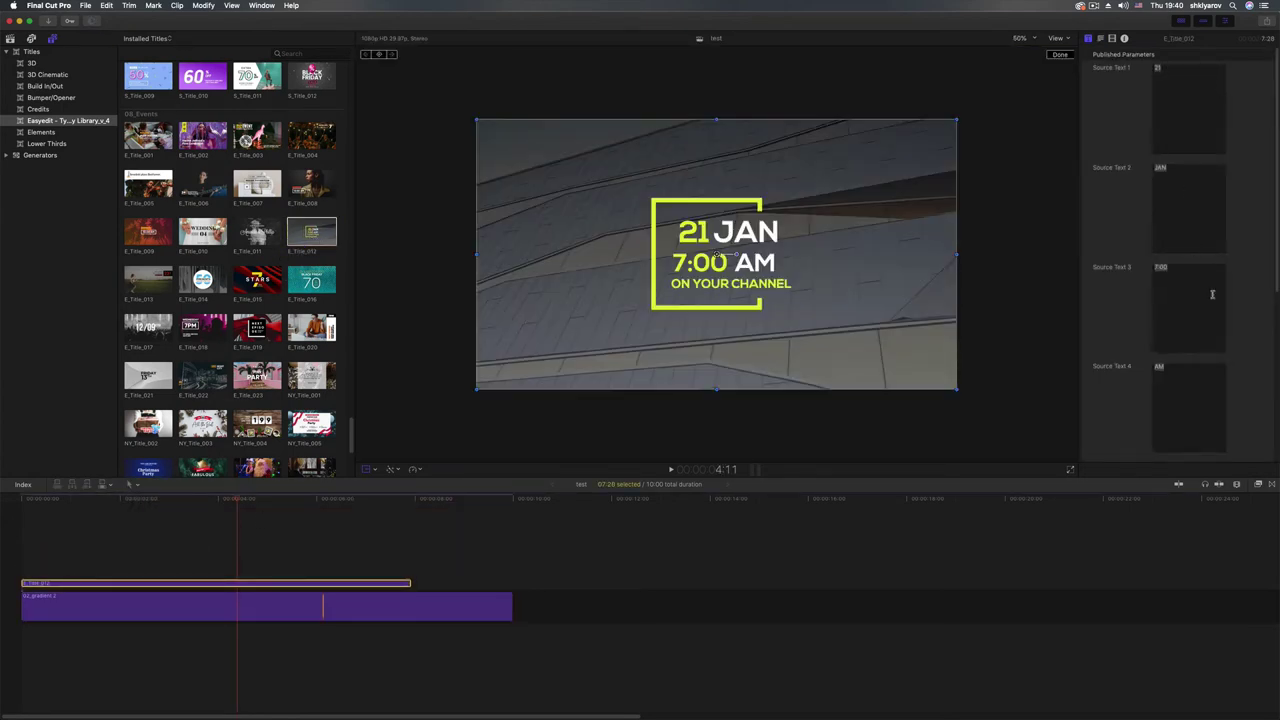
pyautogui.scroll(-5, 1212, 294)
pyautogui.click(1225, 285)
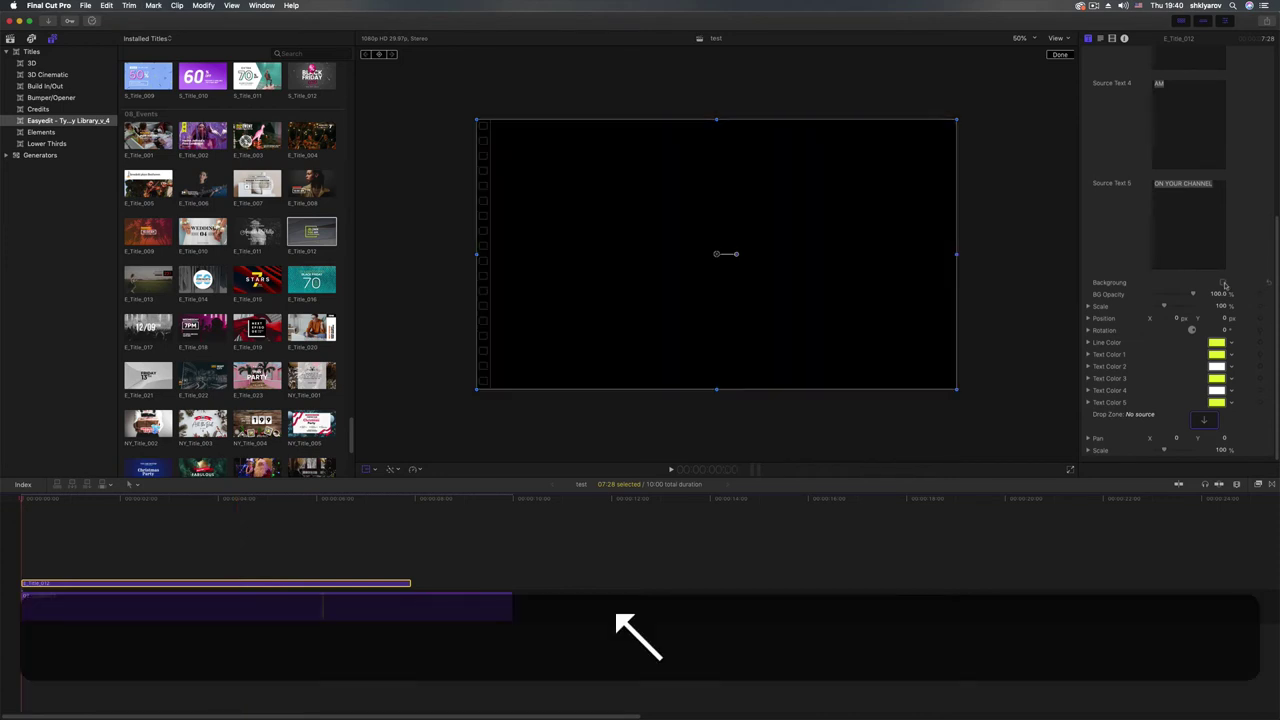
# - Preview the title over the gradient and trim the gradient clip's end to match the title's length
pyautogui.press('space')
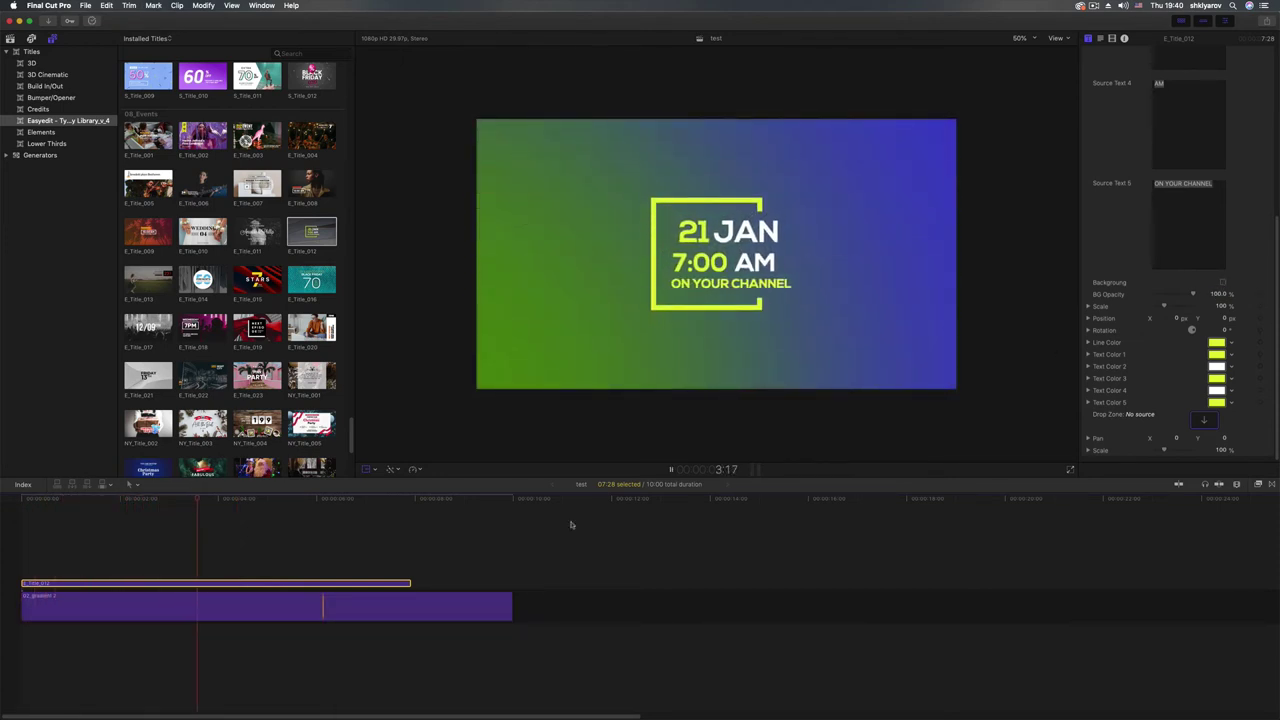
pyautogui.press('space')
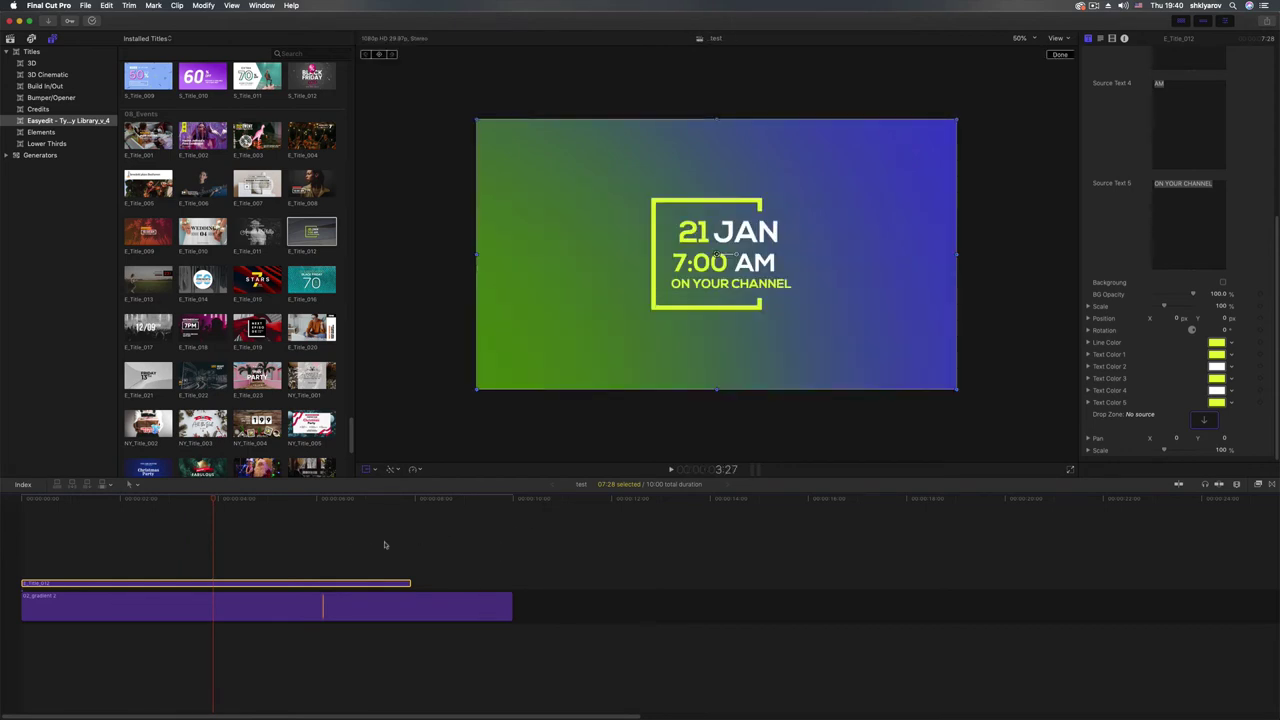
pyautogui.moveTo(510, 606); pyautogui.dragTo(410, 604)
pyautogui.press('space')
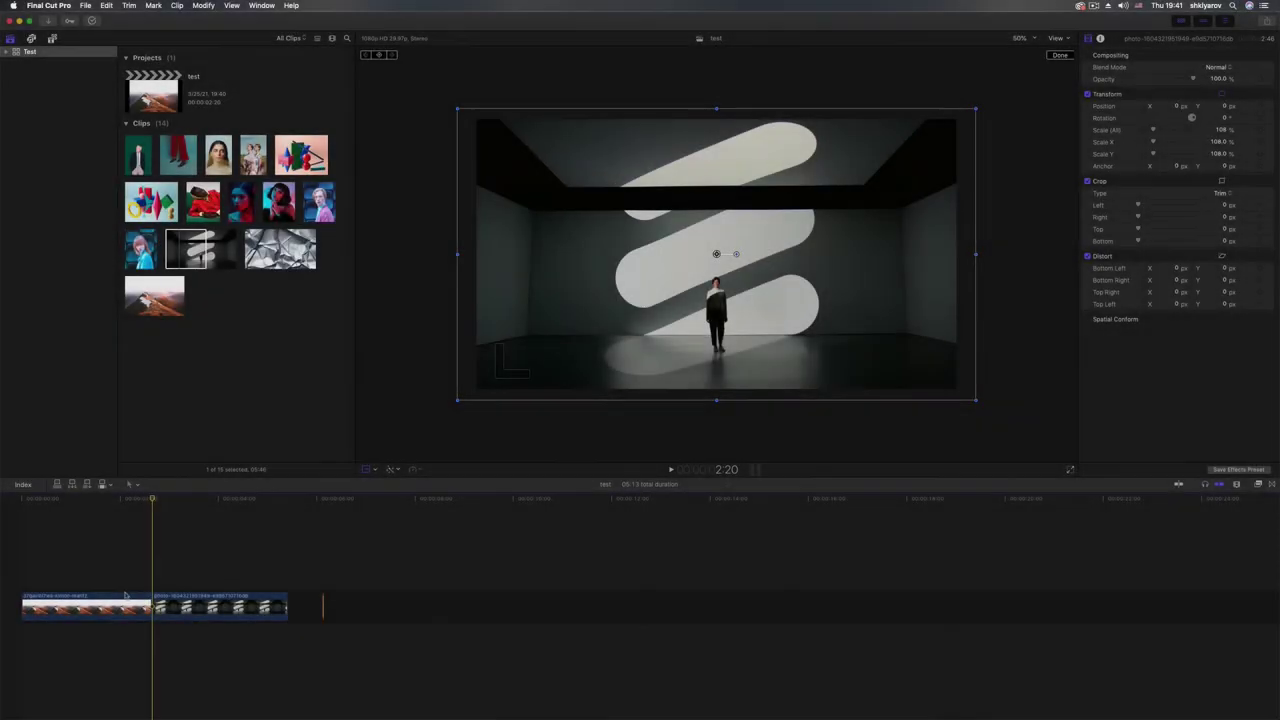
# - Try Transition_004 from the Easyedit library on the cut between the two photo clips, then remove it
pyautogui.click(1272, 485)
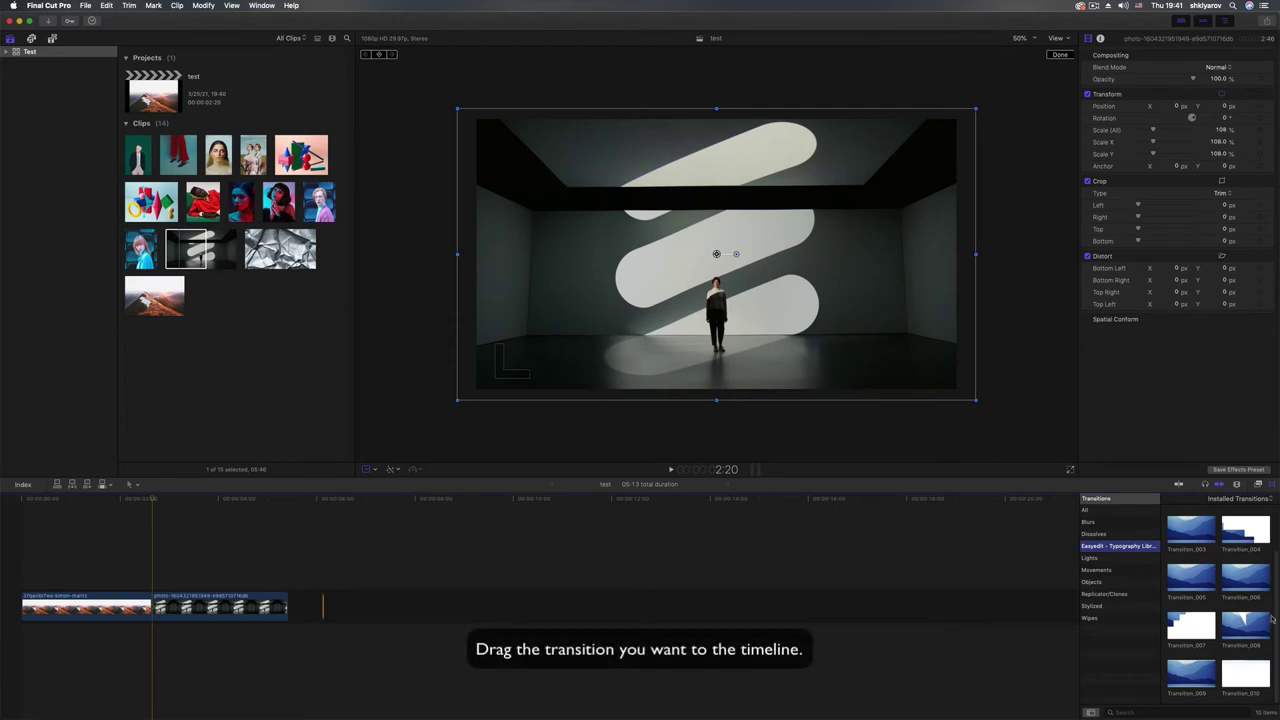
pyautogui.moveTo(1243, 590); pyautogui.dragTo(150, 607)
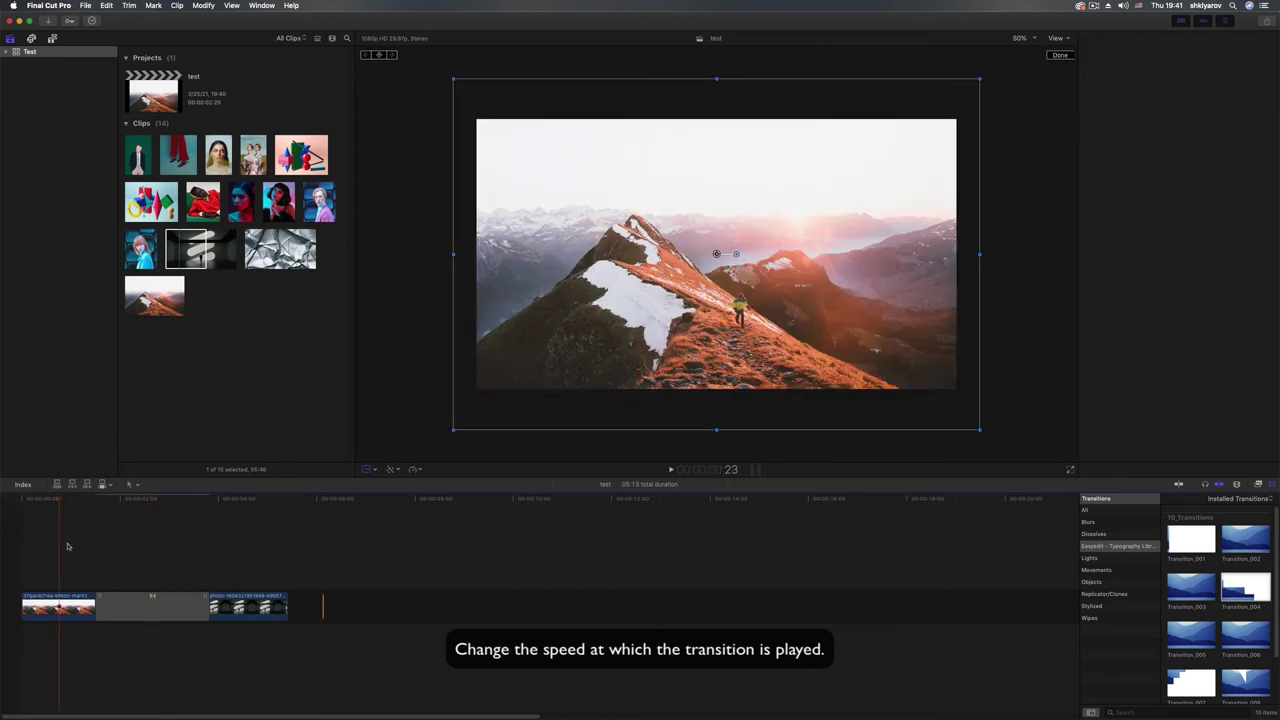
pyautogui.press('space')
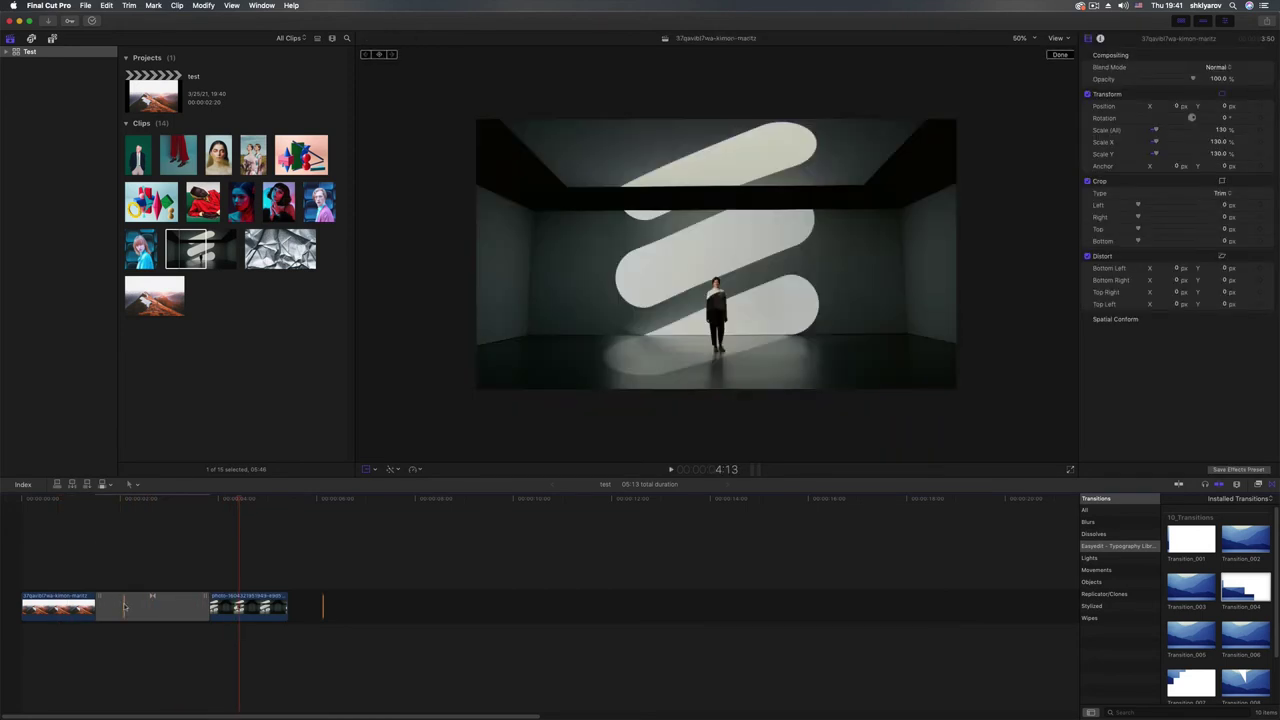
pyautogui.click(123, 596)
pyautogui.press('BackSpace')
# - Apply Transition_009 to the cut between the two photo clips, play through it and remove it
pyautogui.scroll(-2, 1226, 672)
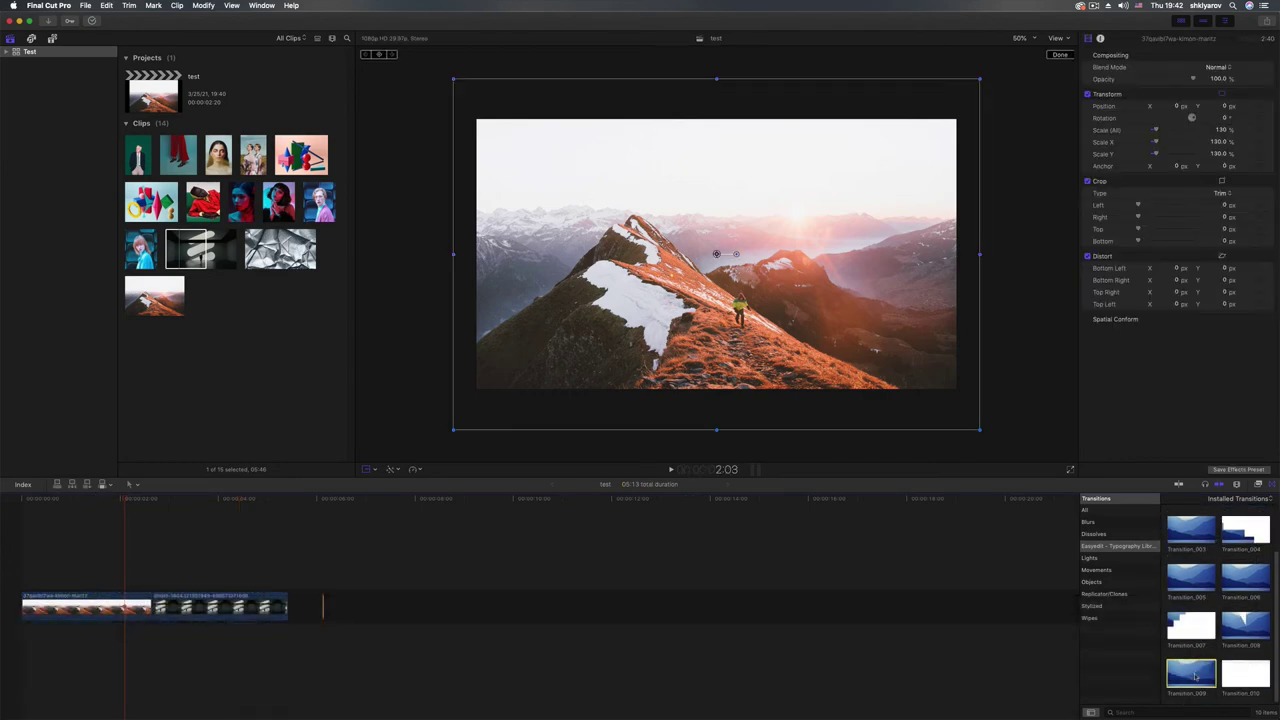
pyautogui.moveTo(1195, 677); pyautogui.dragTo(81, 602)
pyautogui.click(73, 563)
pyautogui.press('space')
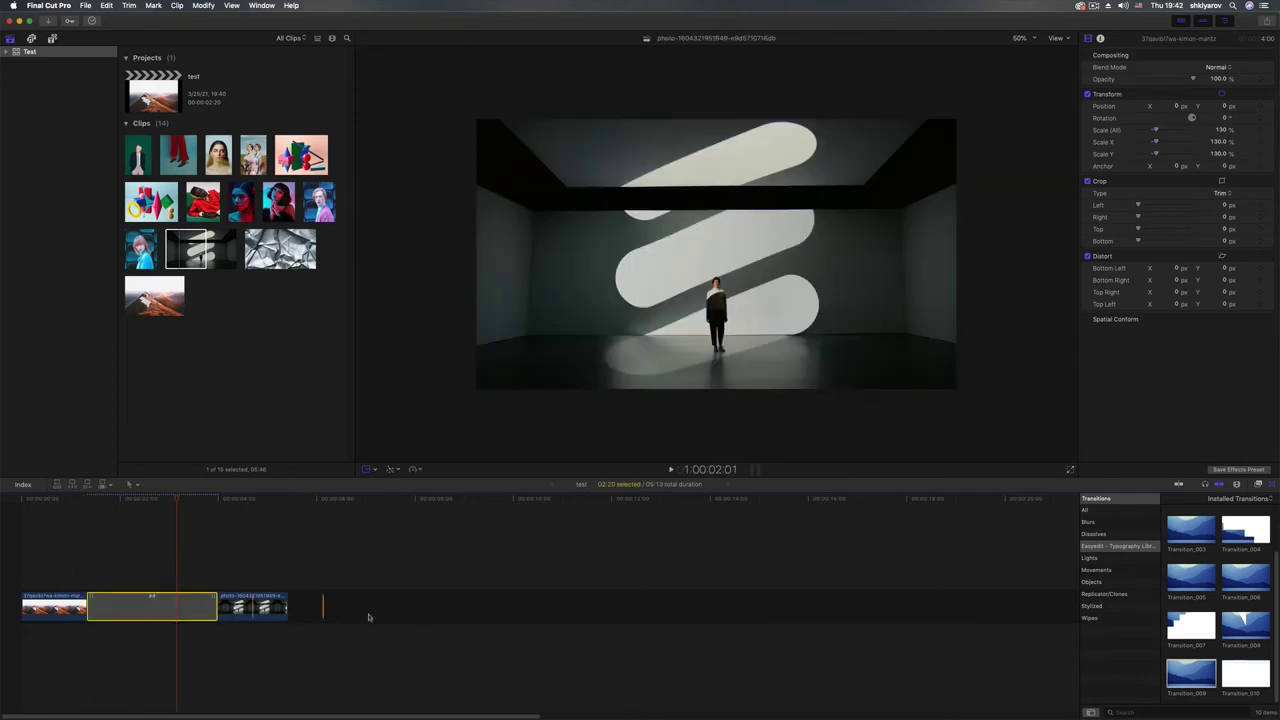
pyautogui.press('BackSpace')
# - Try a lengthened Transition_003 on the cut between the two photo clips and remove it after previewing
pyautogui.scroll(1, 1192, 553)
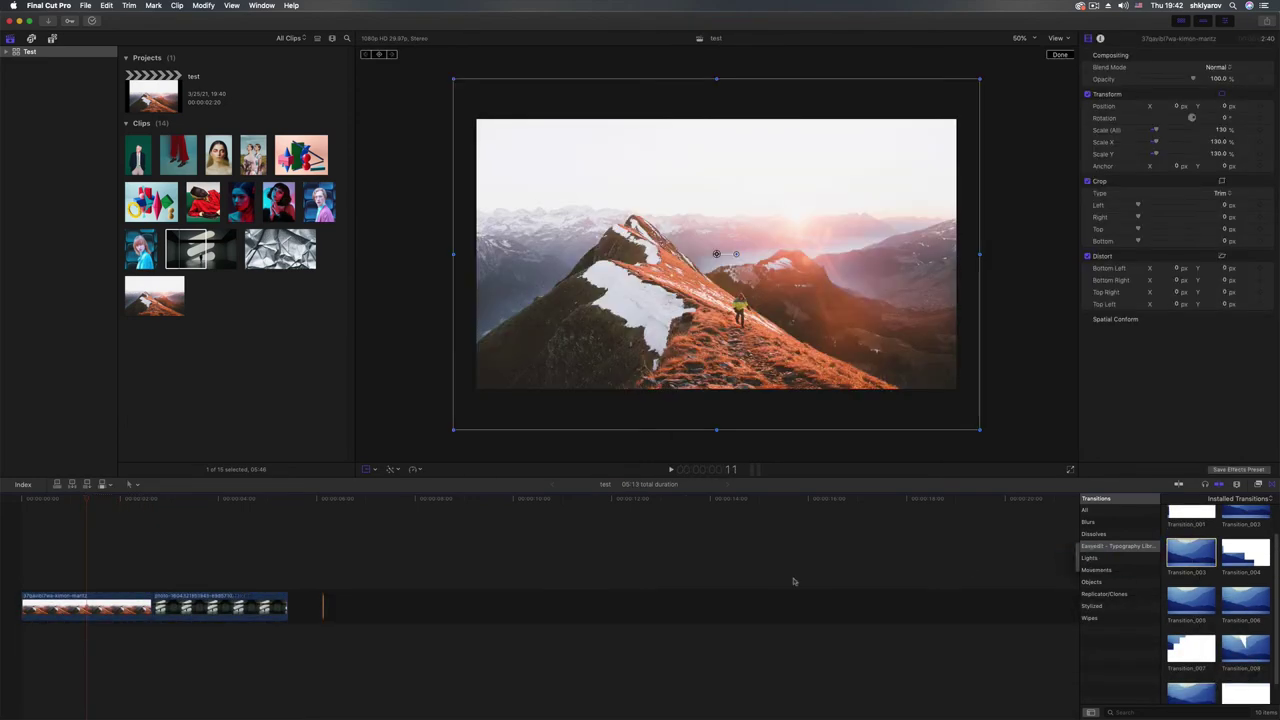
pyautogui.moveTo(794, 581); pyautogui.dragTo(152, 605)
pyautogui.moveTo(129, 606); pyautogui.dragTo(97, 606)
pyautogui.click(98, 560)
pyautogui.press('space')
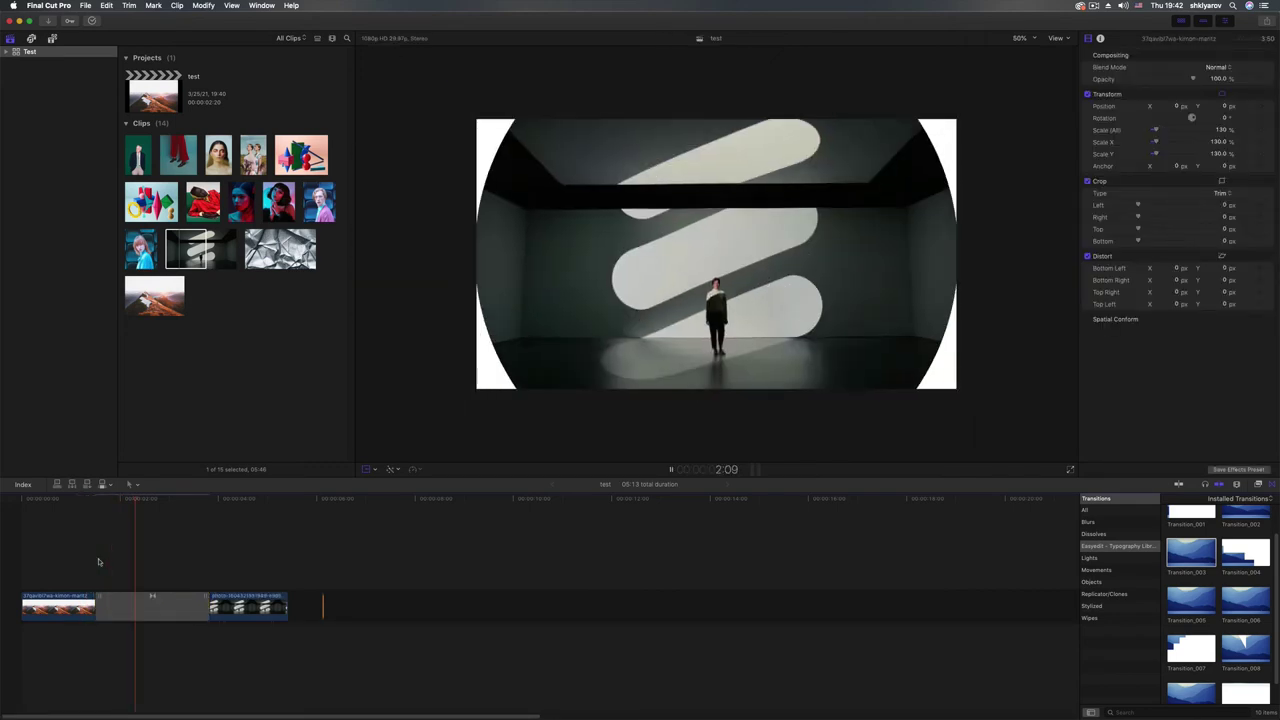
pyautogui.hotkey('shift', 't')
pyautogui.click(191, 611)
pyautogui.press('BackSpace')
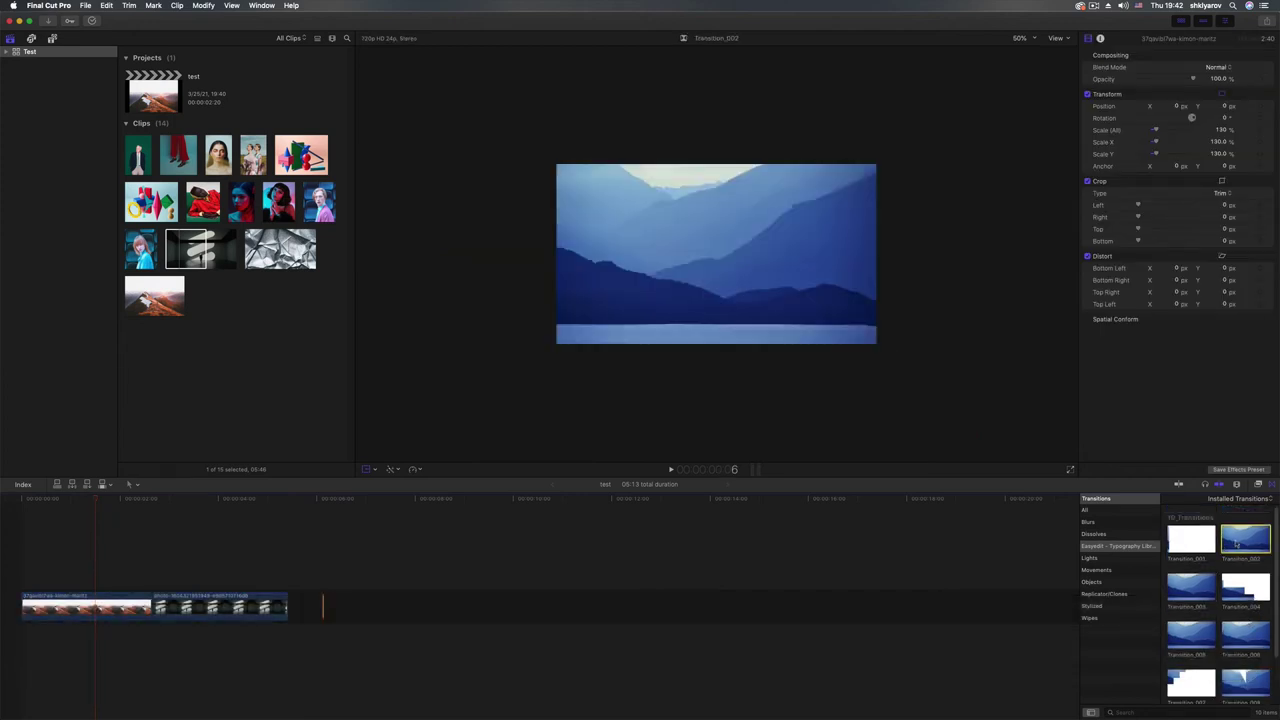
# - Preview Transition_002 on the cut between the two photo clips and delete it from the timeline
pyautogui.moveTo(1243, 549); pyautogui.dragTo(96, 607)
pyautogui.click(82, 579)
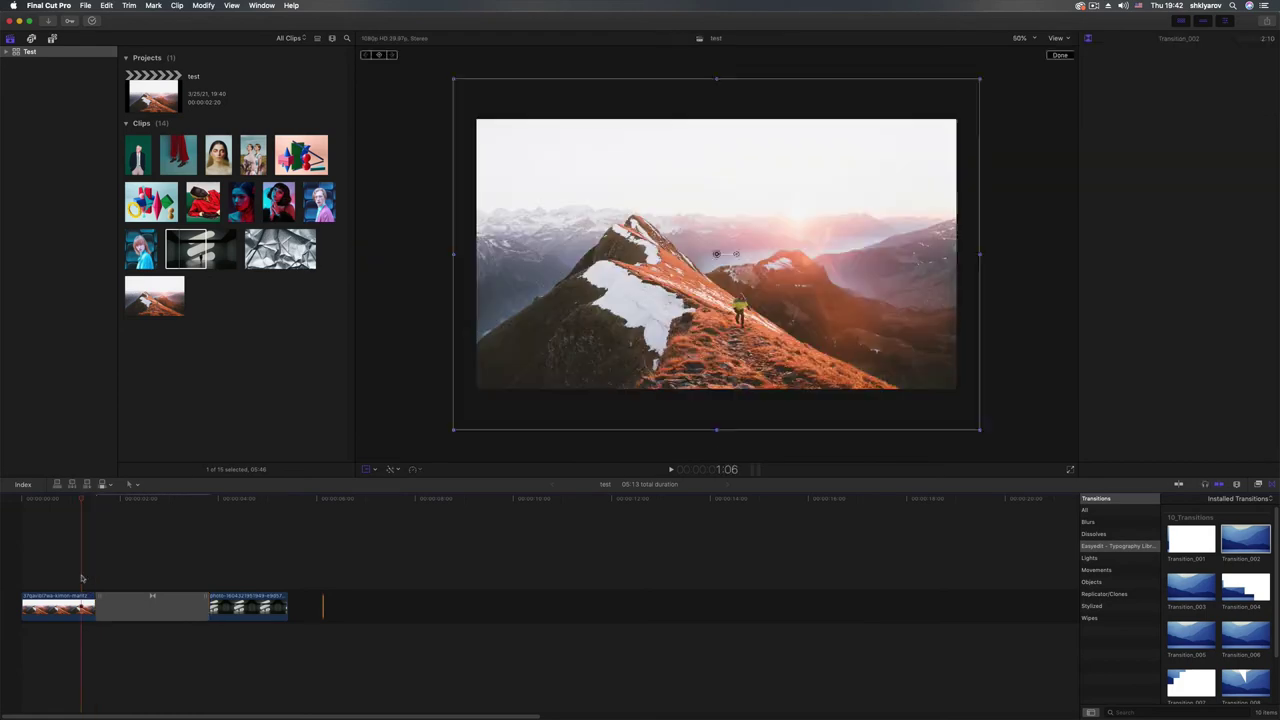
pyautogui.press('space')
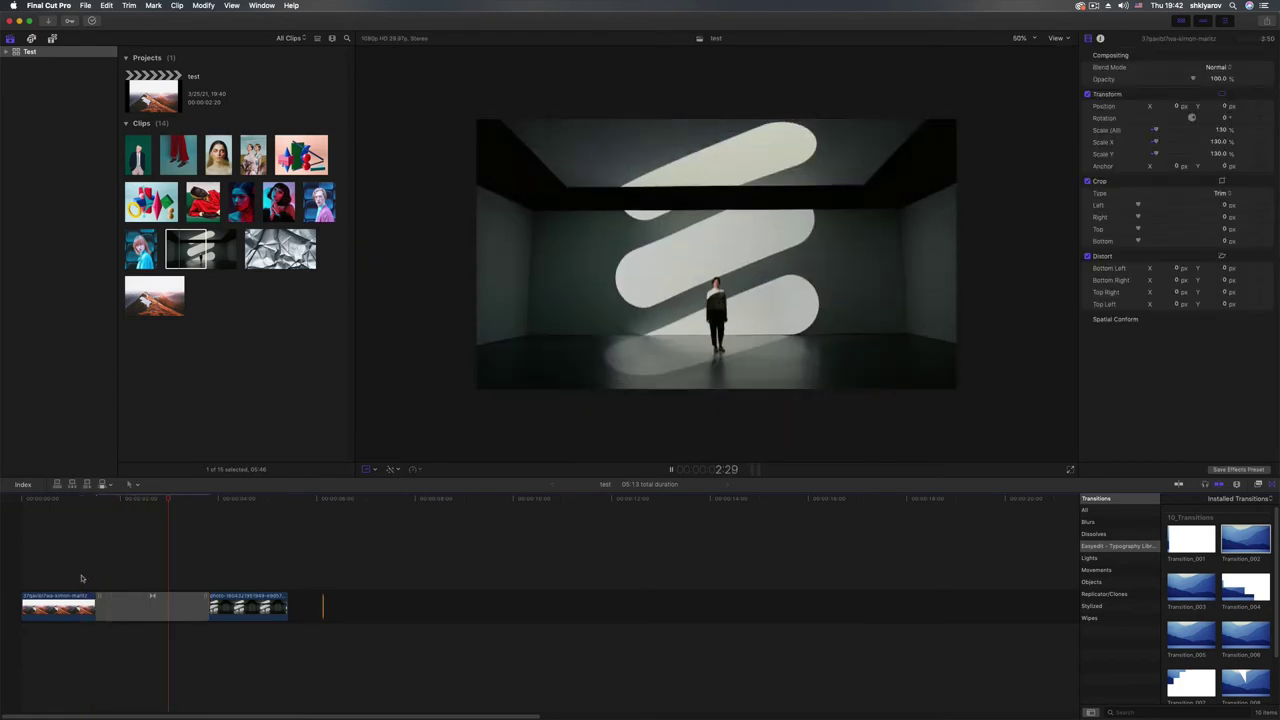
pyautogui.press('space')
pyautogui.click(122, 605)
pyautogui.press('BackSpace')
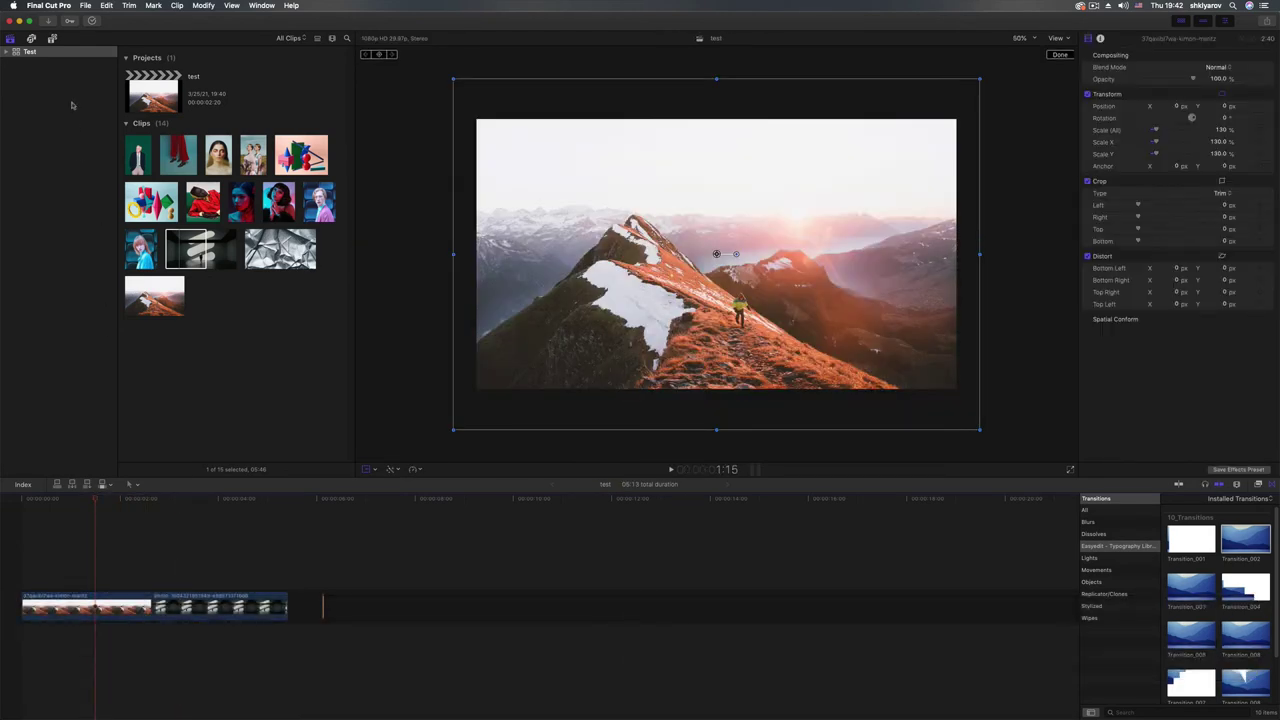
# - Find Slide_051 in the Easyedit titles and place it above the clips at the start of the timeline
pyautogui.click(53, 39)
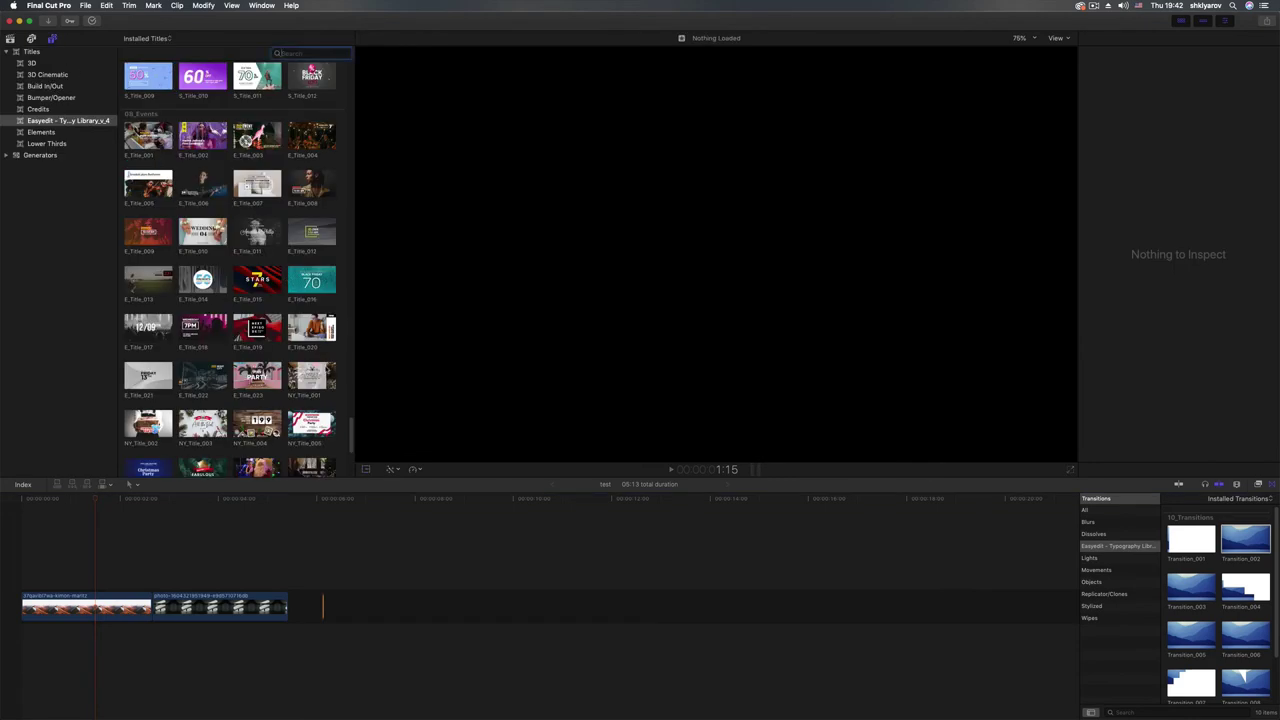
pyautogui.scroll(5, 325, 369)
pyautogui.moveTo(350, 432); pyautogui.dragTo(351, 340)
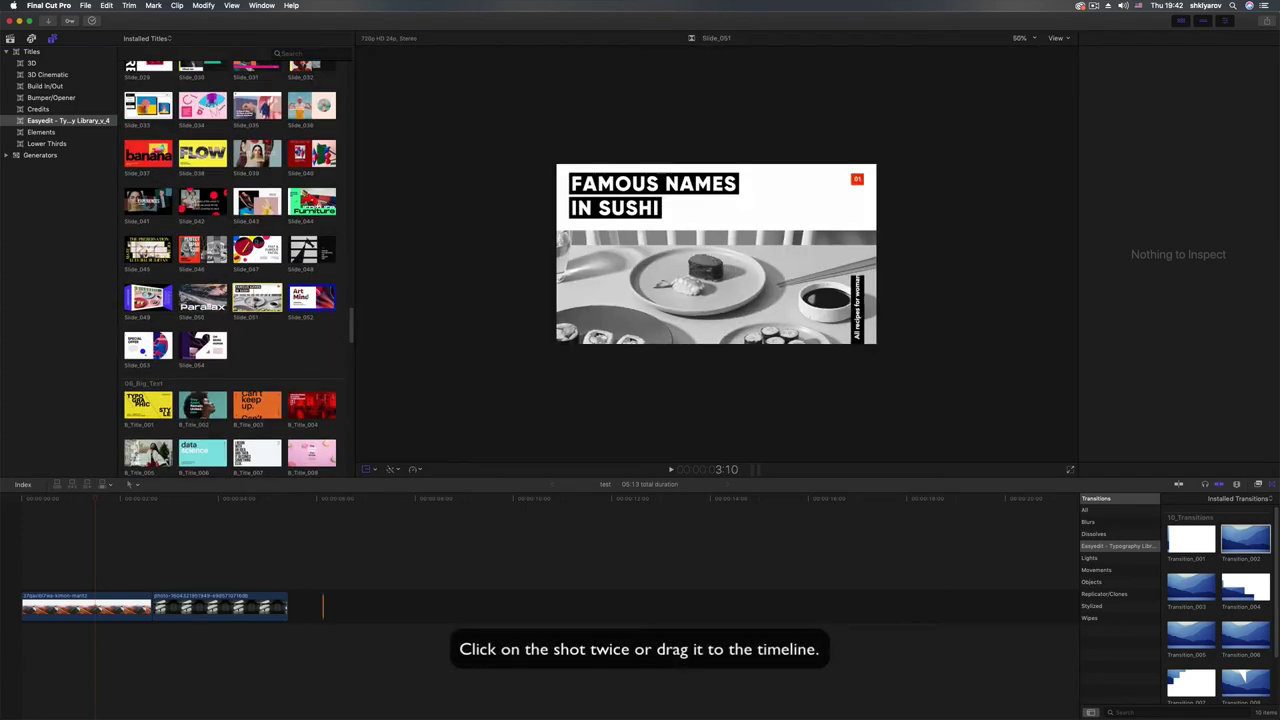
pyautogui.moveTo(257, 298); pyautogui.dragTo(24, 558)
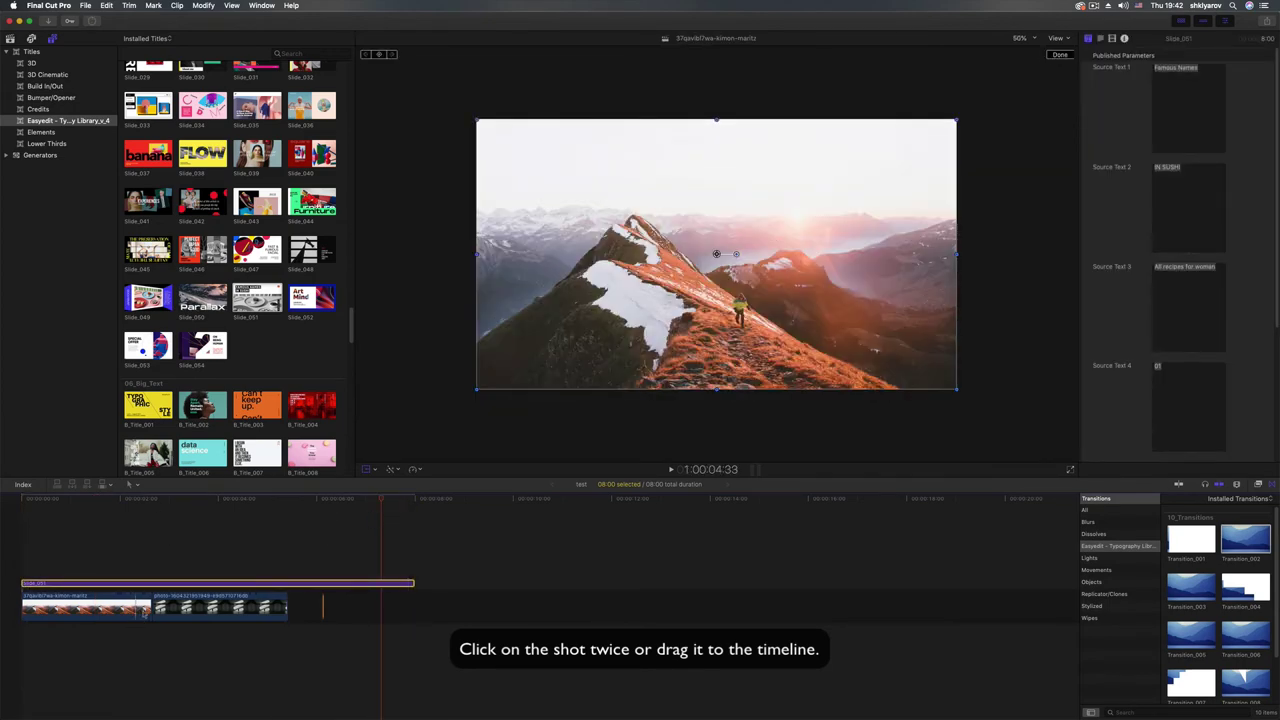
# - Rearrange the primary storyline so Slide_051 comes first, followed by the dark room photo, and delete the mountain clip
pyautogui.moveTo(196, 629); pyautogui.dragTo(460, 612)
pyautogui.moveTo(254, 583); pyautogui.dragTo(522, 607)
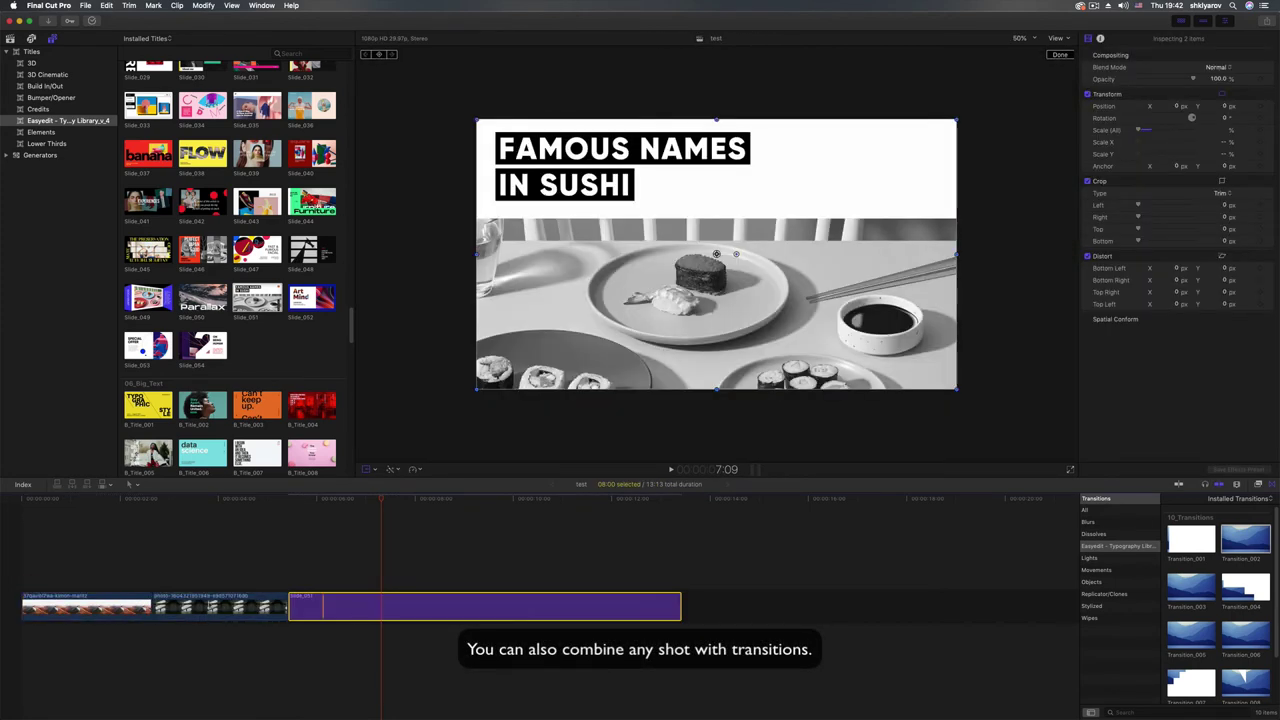
pyautogui.moveTo(290, 630); pyautogui.dragTo(100, 600)
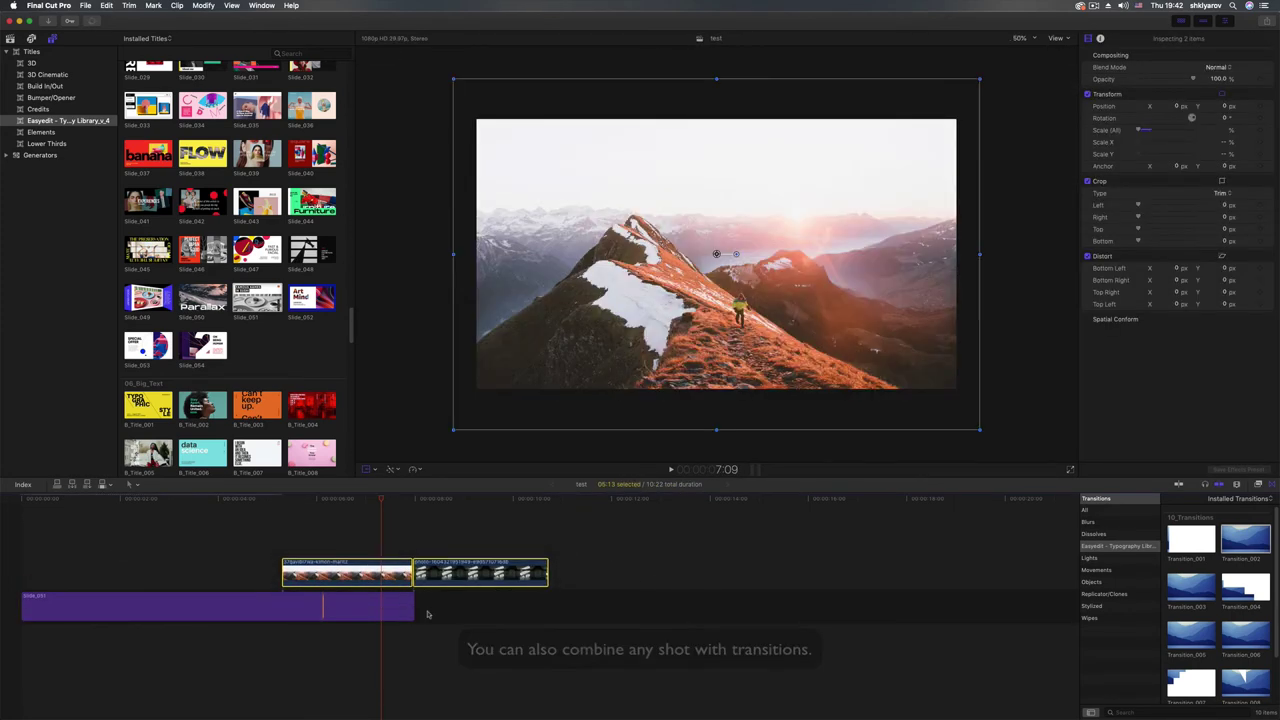
pyautogui.click(405, 576)
pyautogui.press('BackSpace')
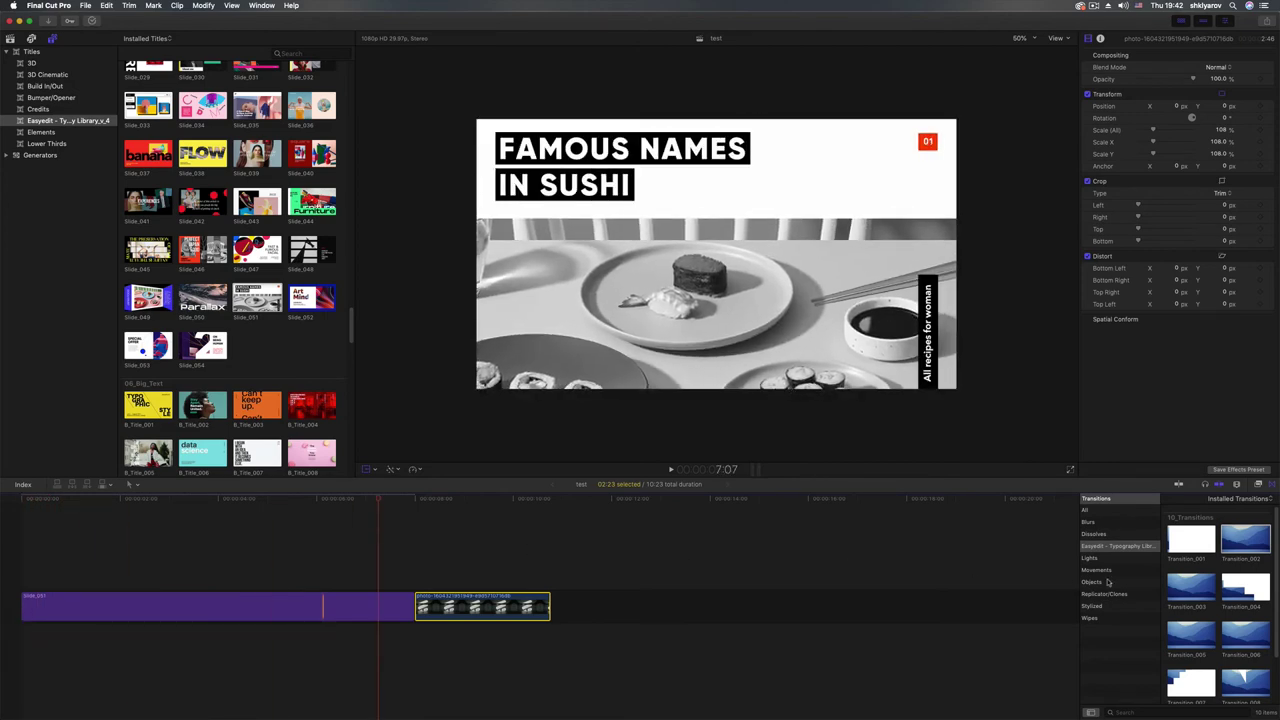
# - Apply Transition_001 between Slide_051 and the dark room photo clip, play through it and remove it
pyautogui.moveTo(1172, 543); pyautogui.dragTo(363, 606)
pyautogui.click(346, 566)
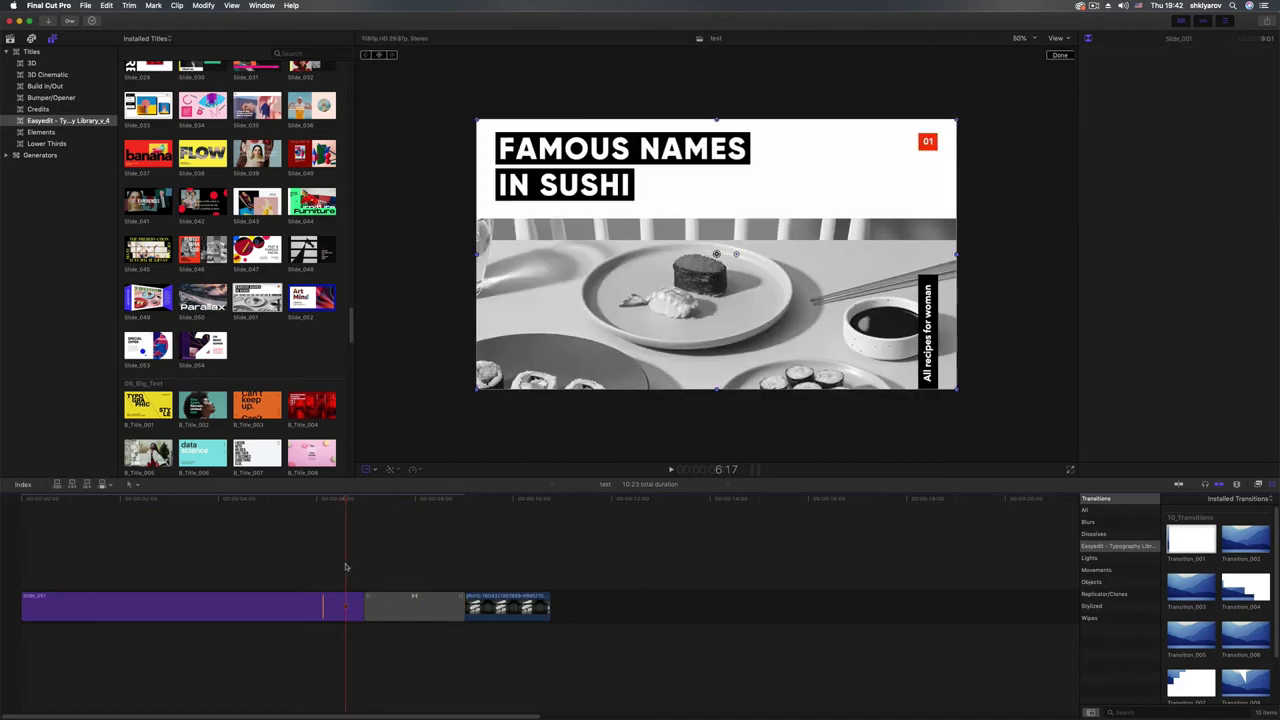
pyautogui.press('space')
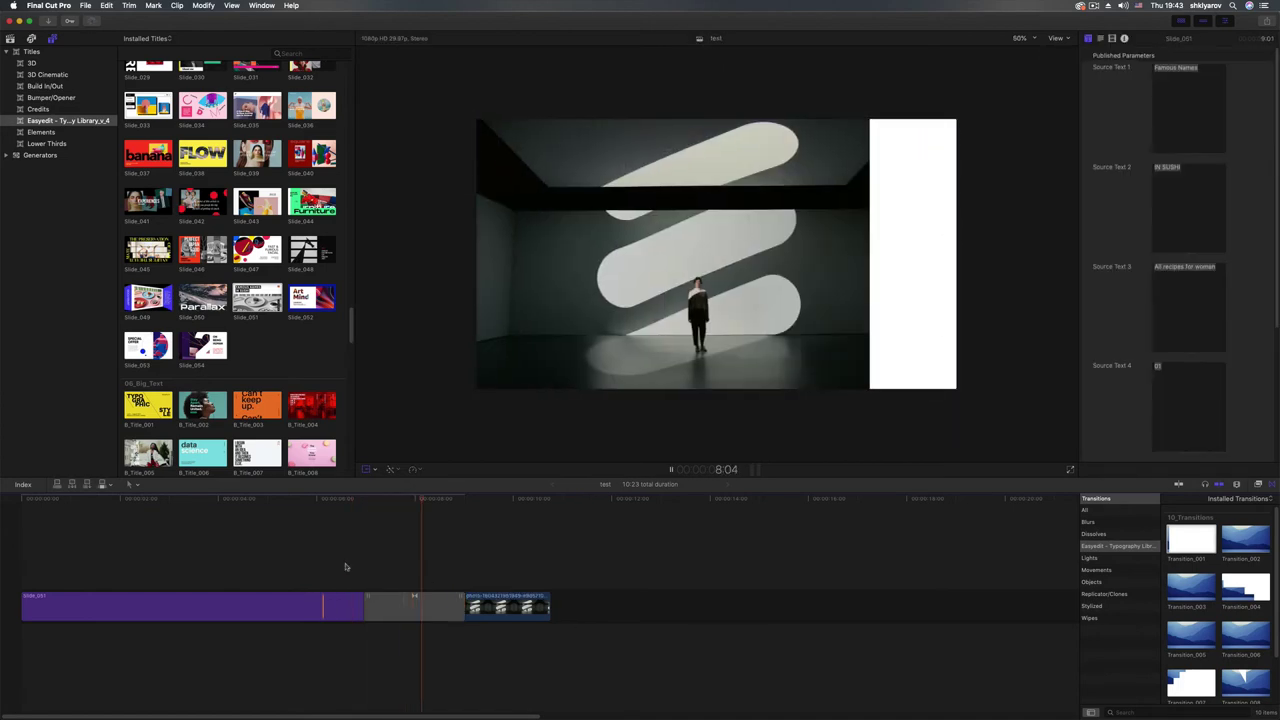
pyautogui.press('space')
pyautogui.press('BackSpace')
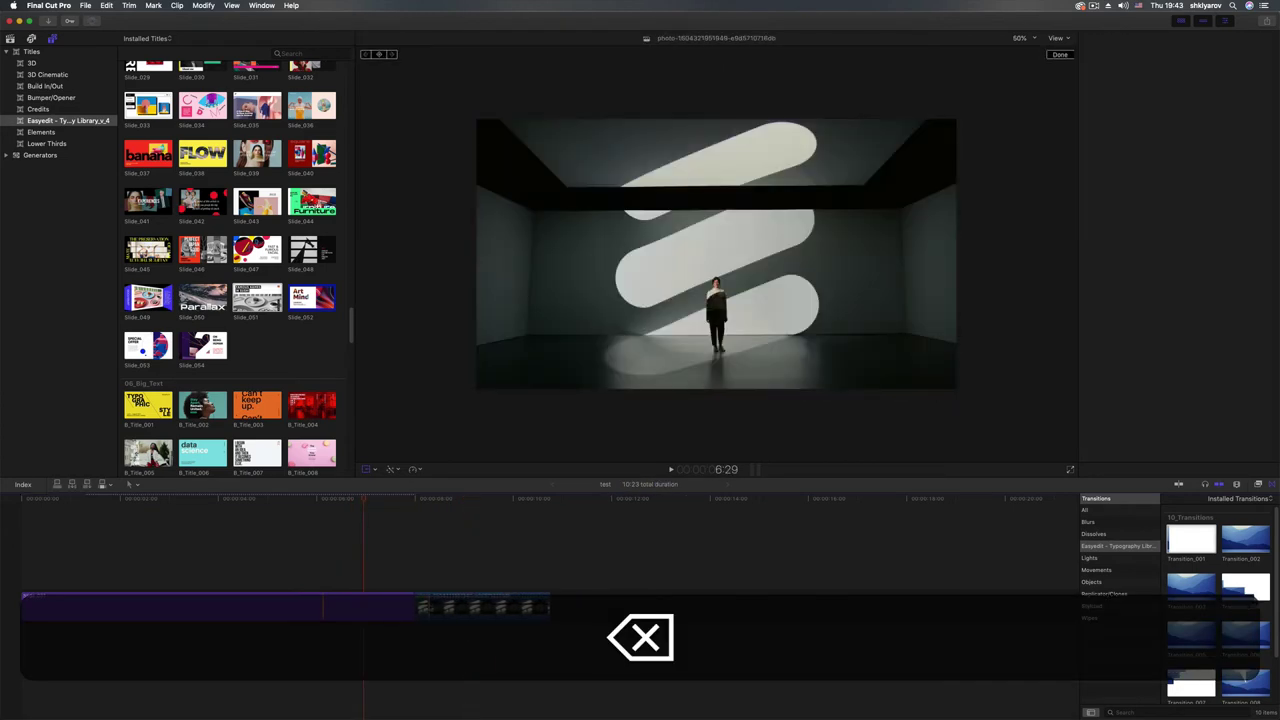
# - Add Transition_006 from the Easyedit transitions to Slide_051 in the primary storyline and play it back
pyautogui.moveTo(1245, 637); pyautogui.dragTo(341, 606)
pyautogui.press('space')
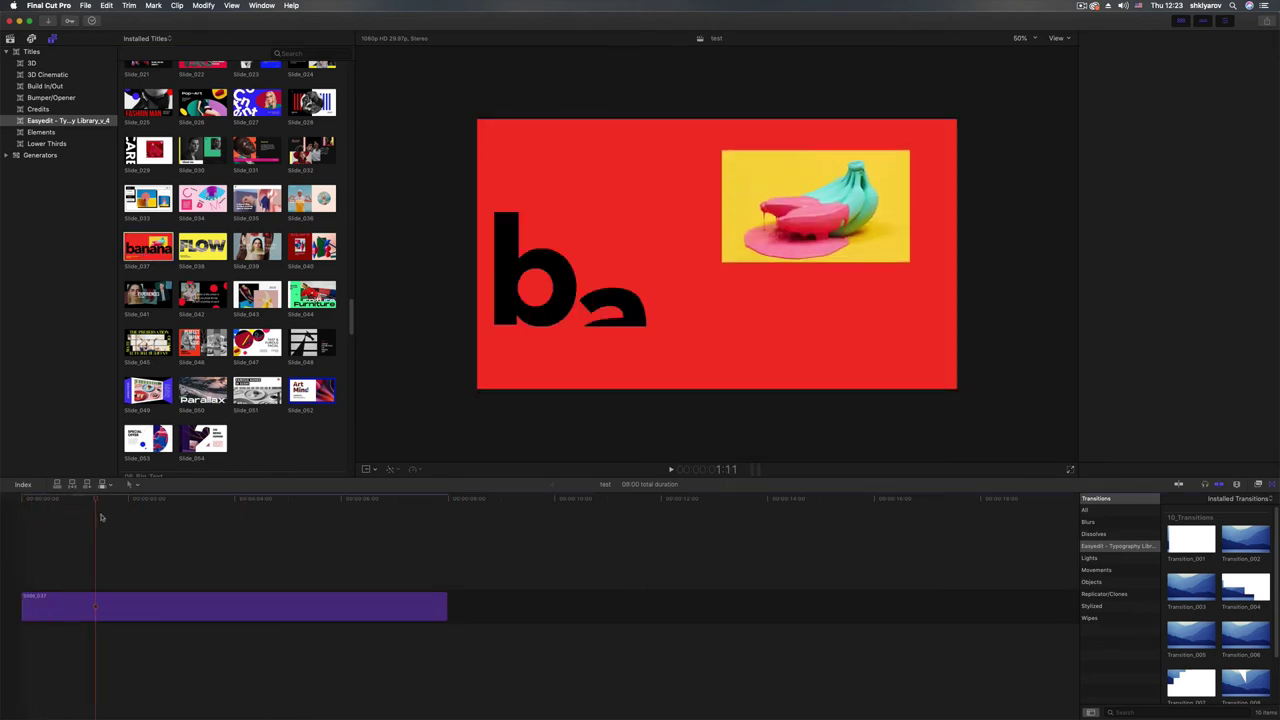
# - Display the published parameters of the Slide_037 title and open its template in Motion for editing
pyautogui.press('super+4')
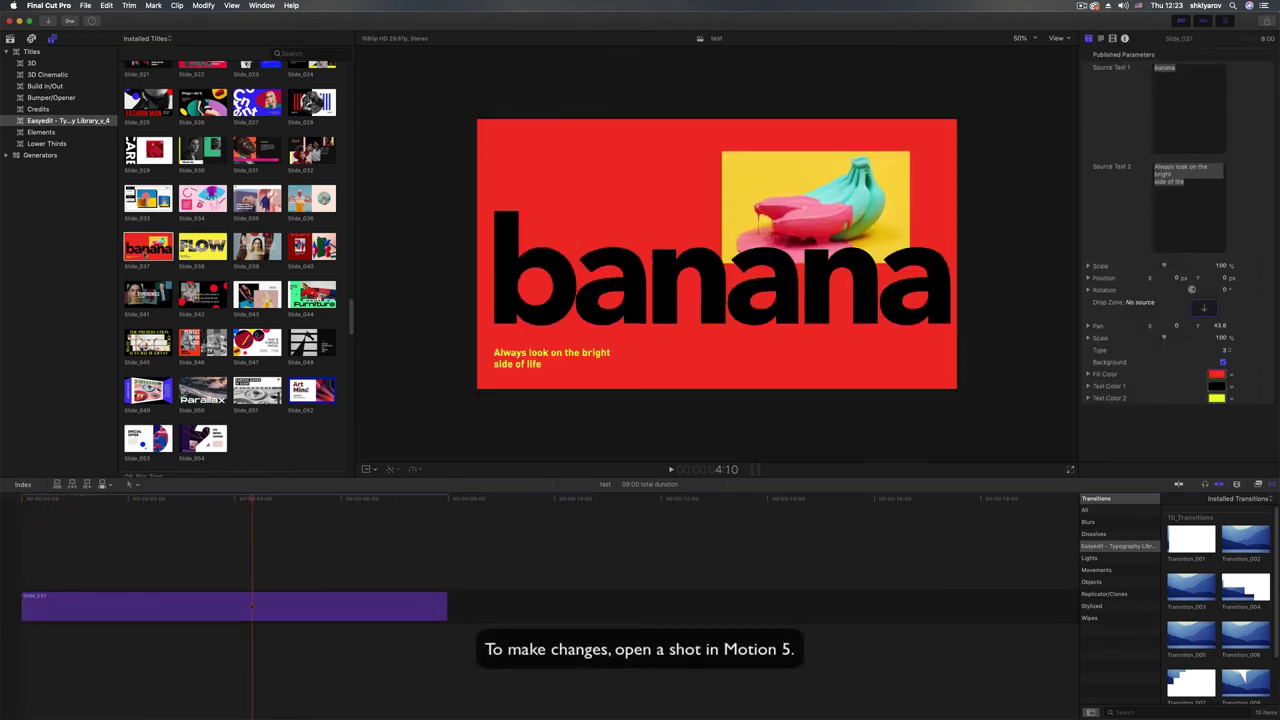
pyautogui.rightClick(145, 254)
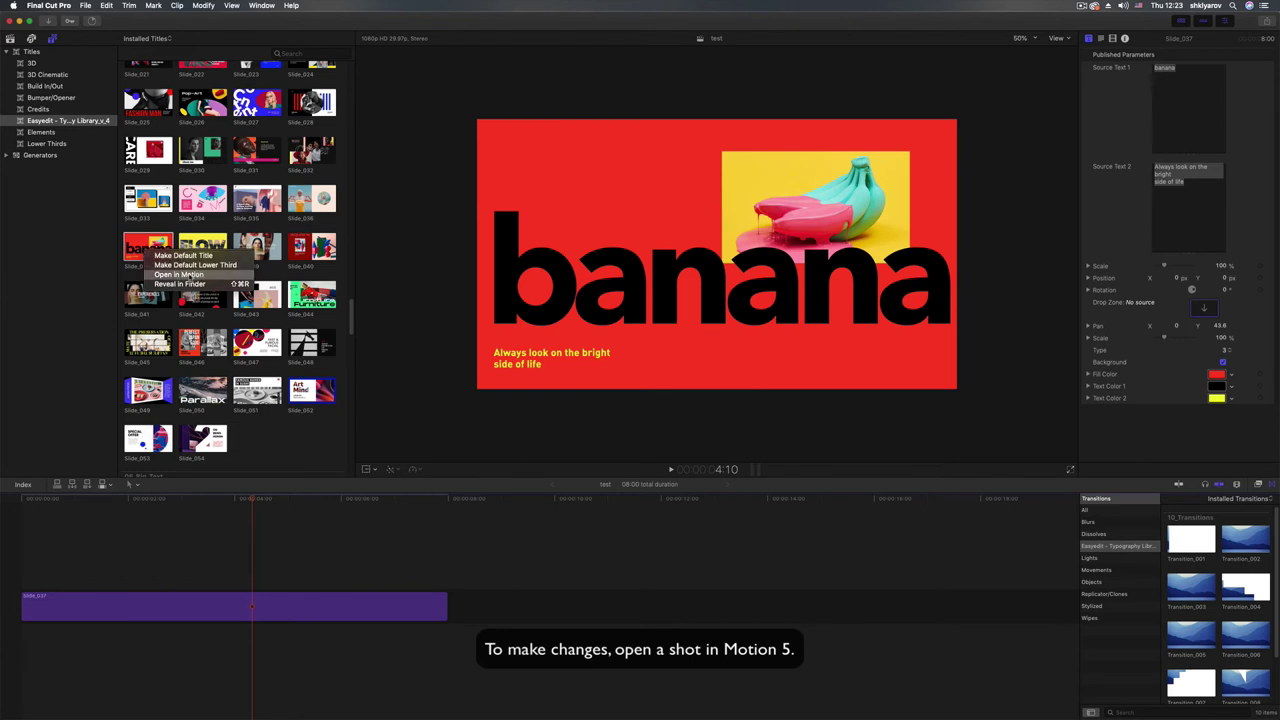
pyautogui.click(180, 275)
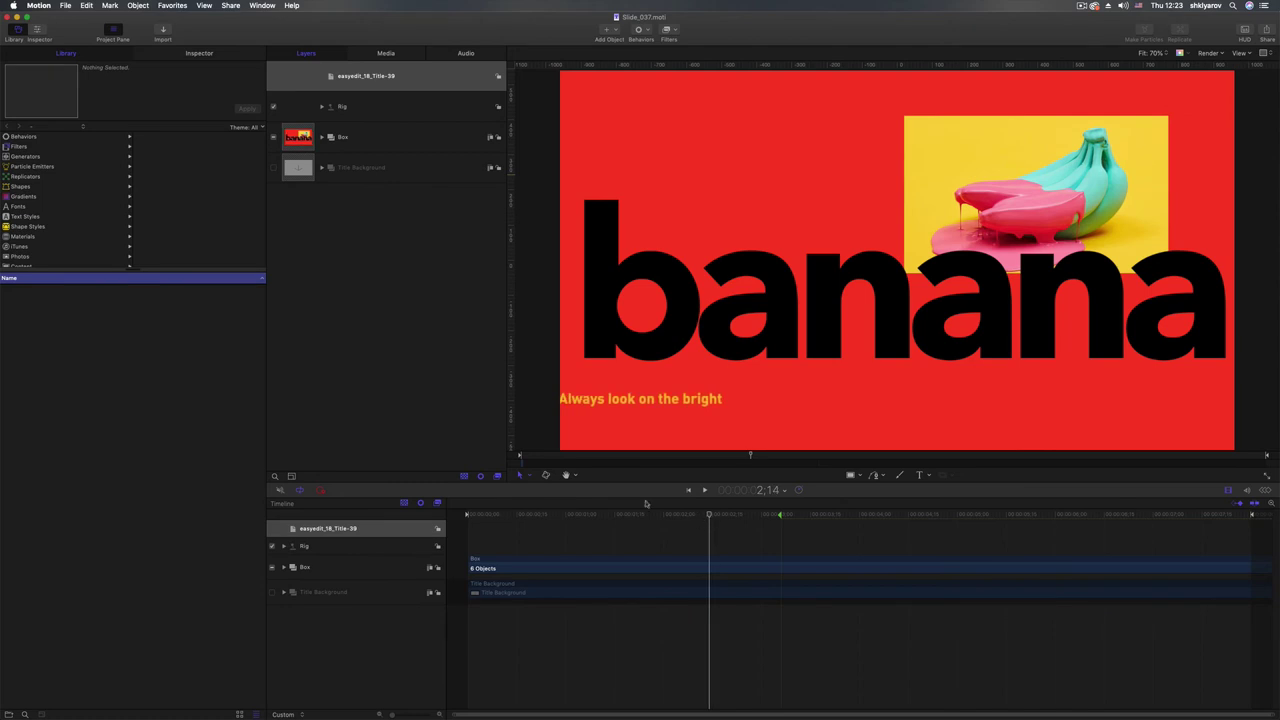
# - Expand the Box group's layers and move the green intro animation marker in the timeline to 00:00:02;18
pyautogui.click(322, 137)
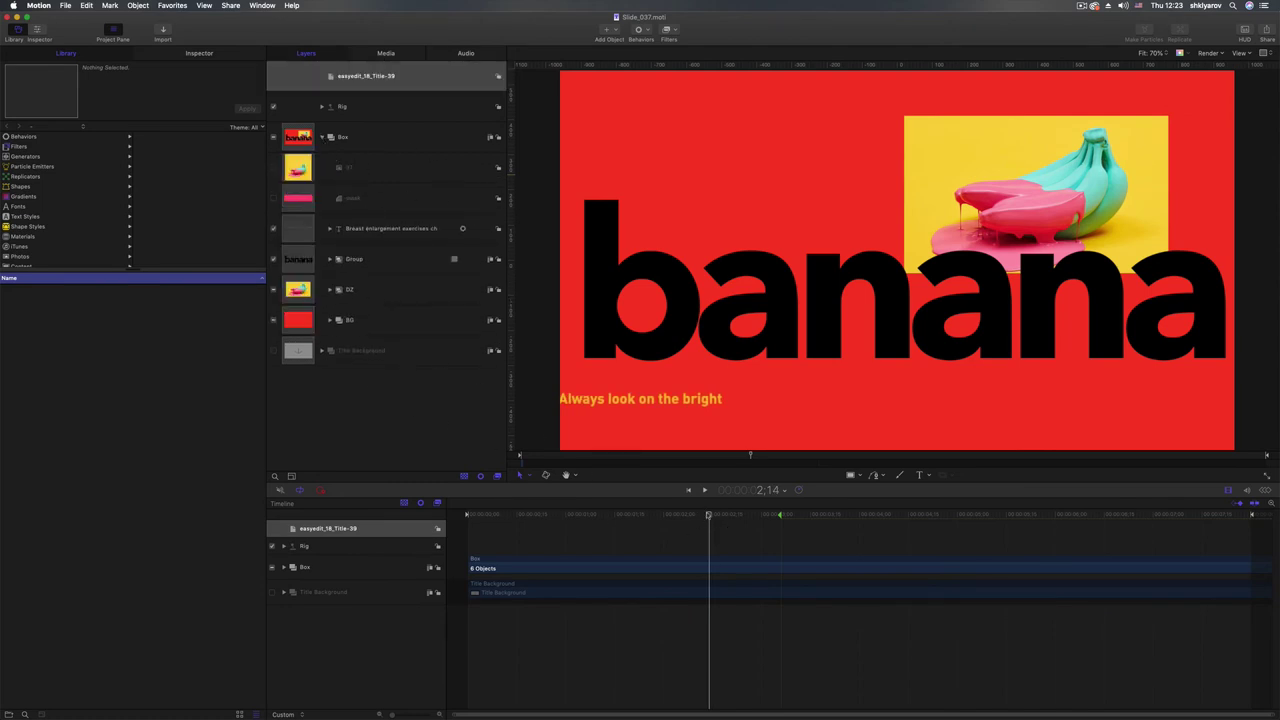
pyautogui.moveTo(708, 516)
pyautogui.mouseDown()
pyautogui.moveTo(800, 520)
pyautogui.moveTo(474, 521)
pyautogui.moveTo(745, 518)
pyautogui.moveTo(722, 517)
pyautogui.mouseUp()
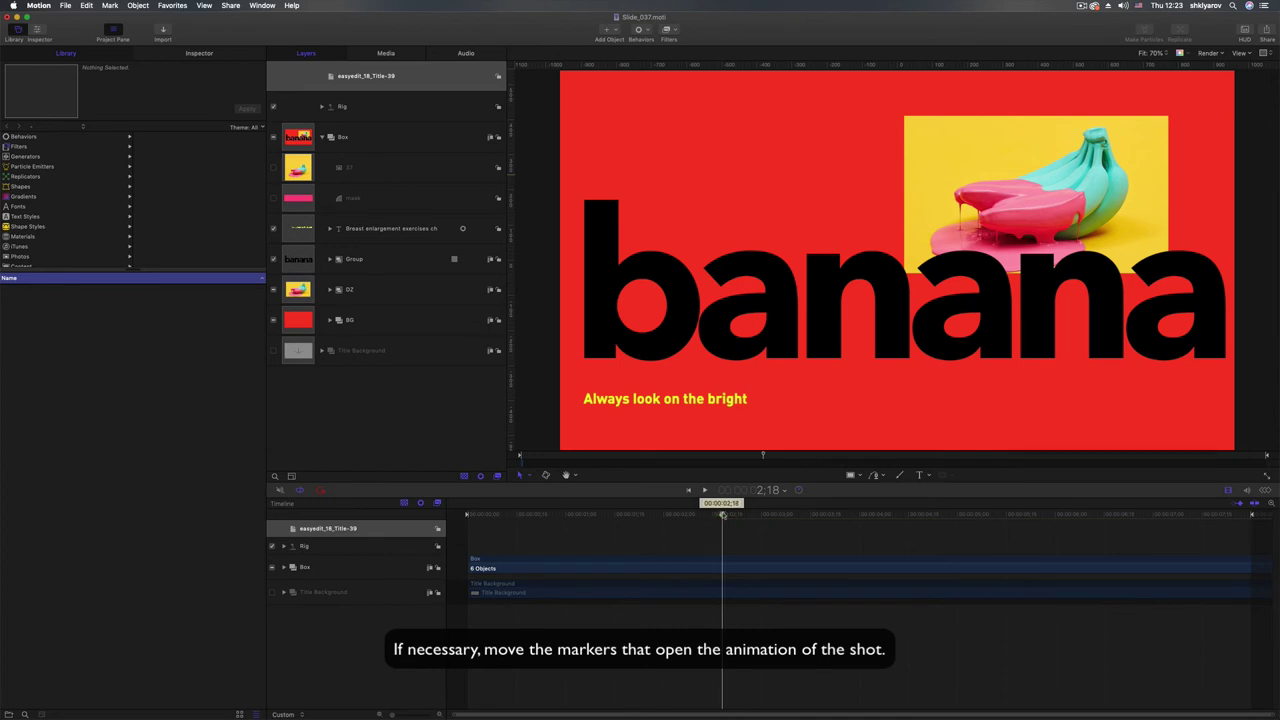
pyautogui.moveTo(720, 516)
pyautogui.mouseDown()
pyautogui.moveTo(530, 517)
pyautogui.moveTo(717, 530)
pyautogui.mouseUp()
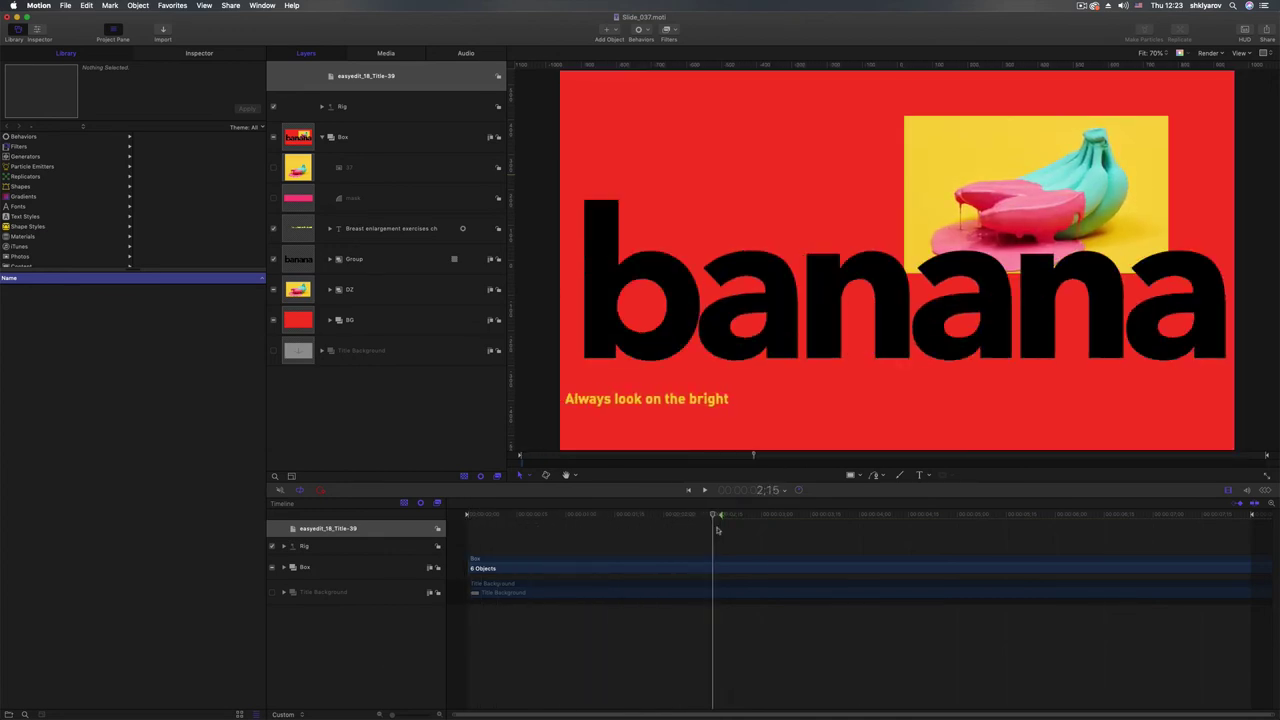
# - Shift the "Always look on the bright side of life" text layer earlier so its Drift In animation ends before the marker
pyautogui.click(284, 567)
pyautogui.scroll(-1, 390, 601)
pyautogui.click(293, 600)
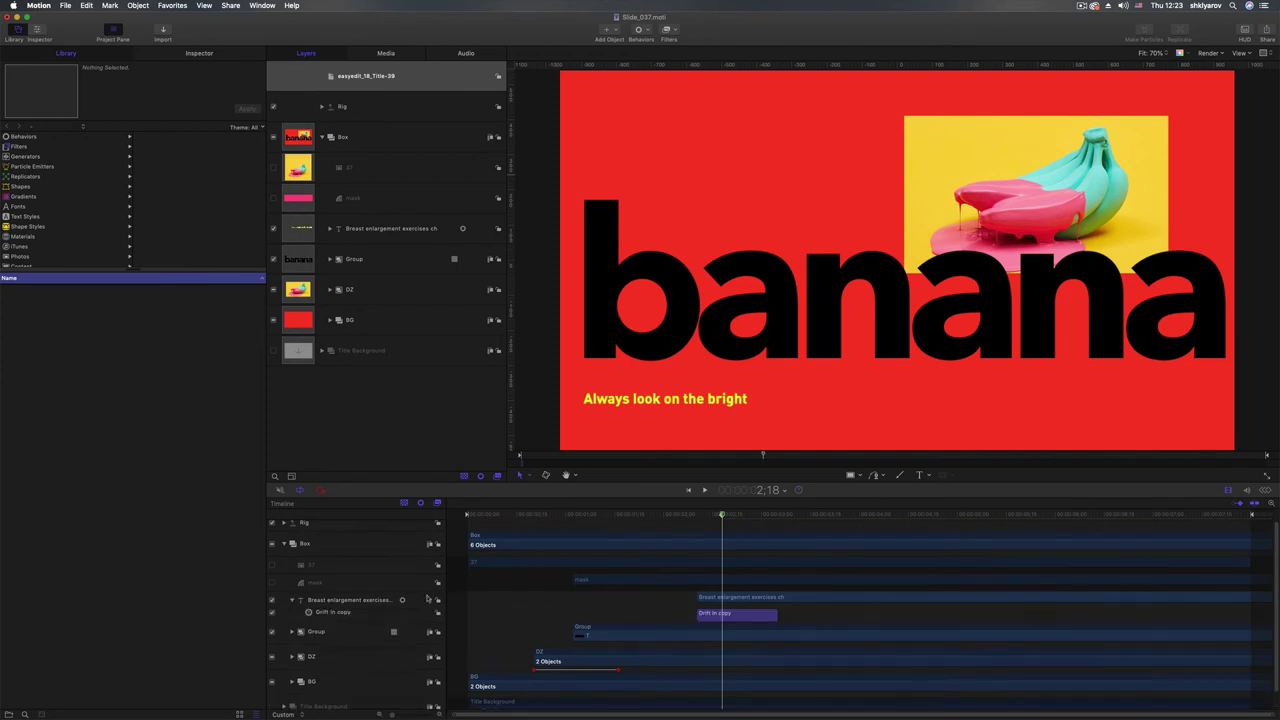
pyautogui.moveTo(765, 597); pyautogui.dragTo(699, 600)
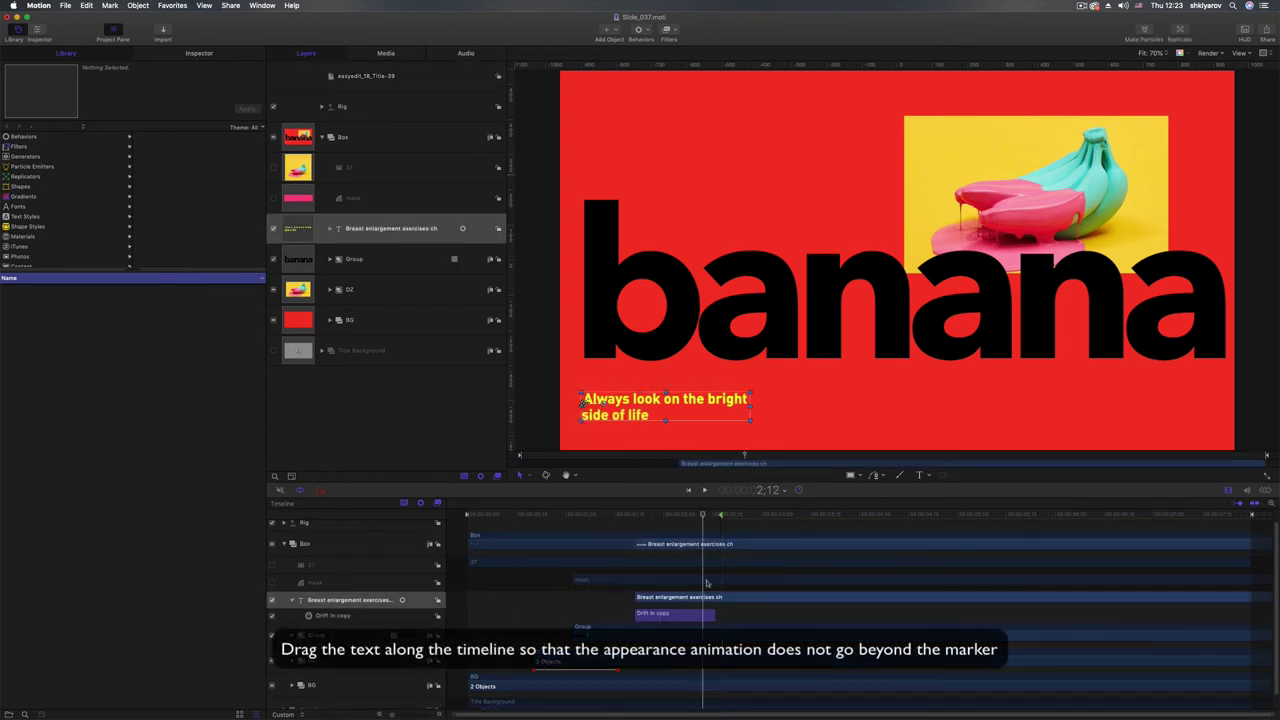
pyautogui.click(706, 582)
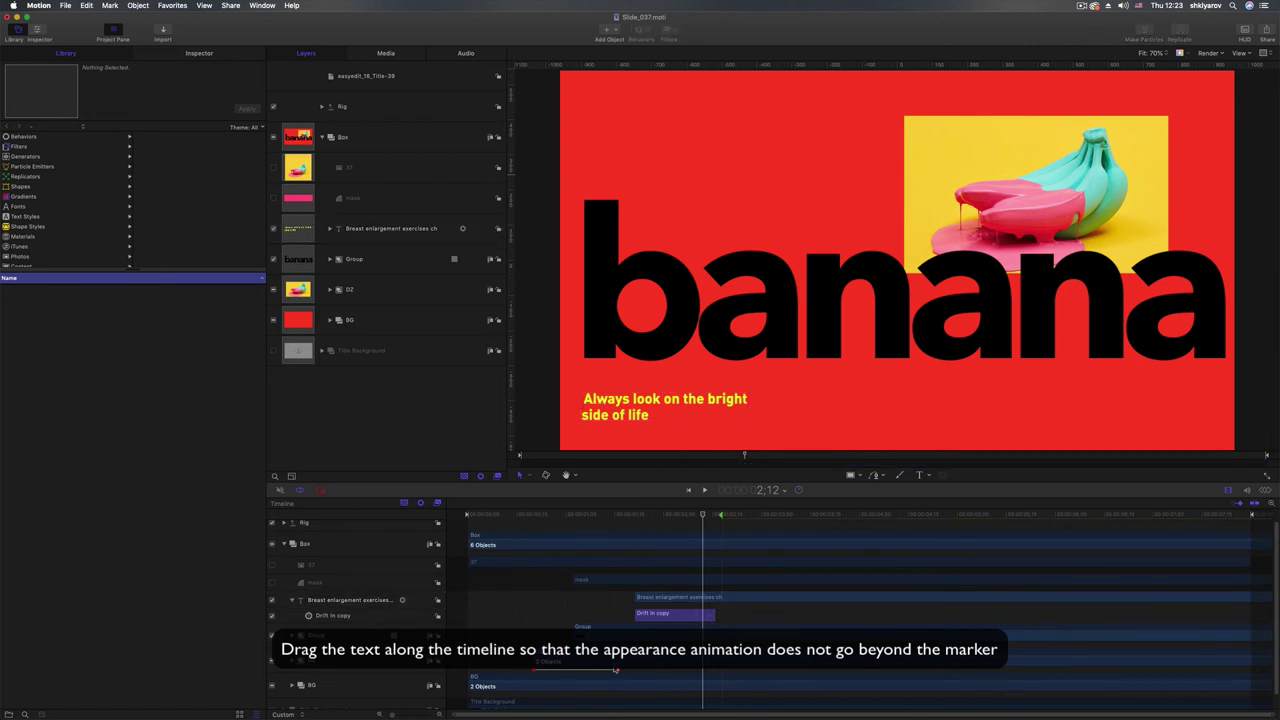
# - Slow the DZ group's animation by moving its end keyframe to about 2;15, just before the marker, and play it
pyautogui.moveTo(686, 516); pyautogui.dragTo(588, 516)
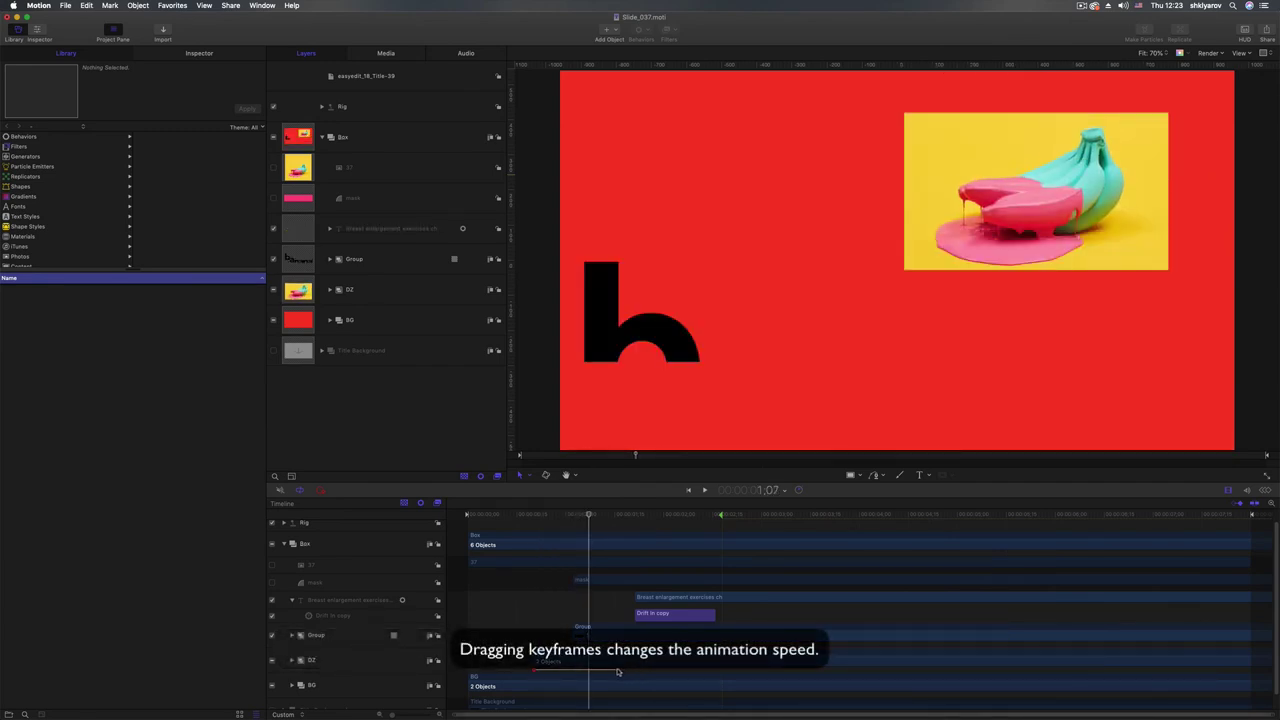
pyautogui.moveTo(618, 671); pyautogui.dragTo(712, 670)
pyautogui.moveTo(589, 516); pyautogui.dragTo(601, 544)
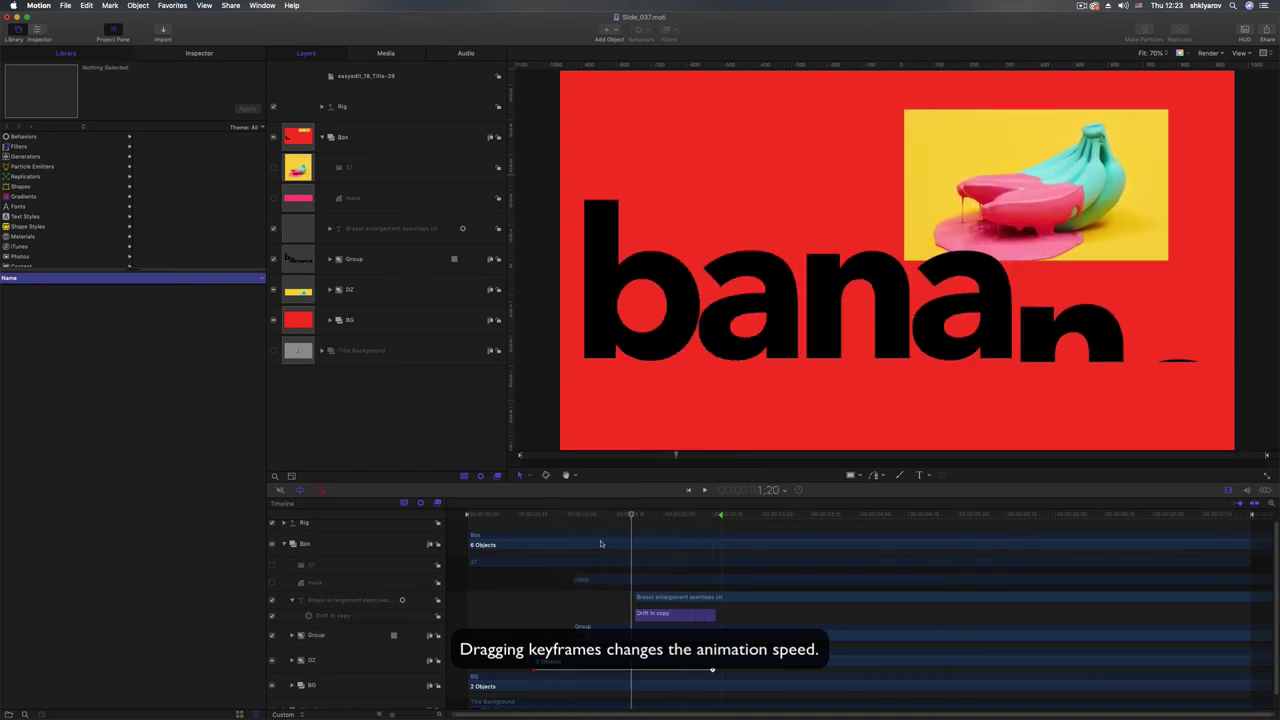
pyautogui.press('space')
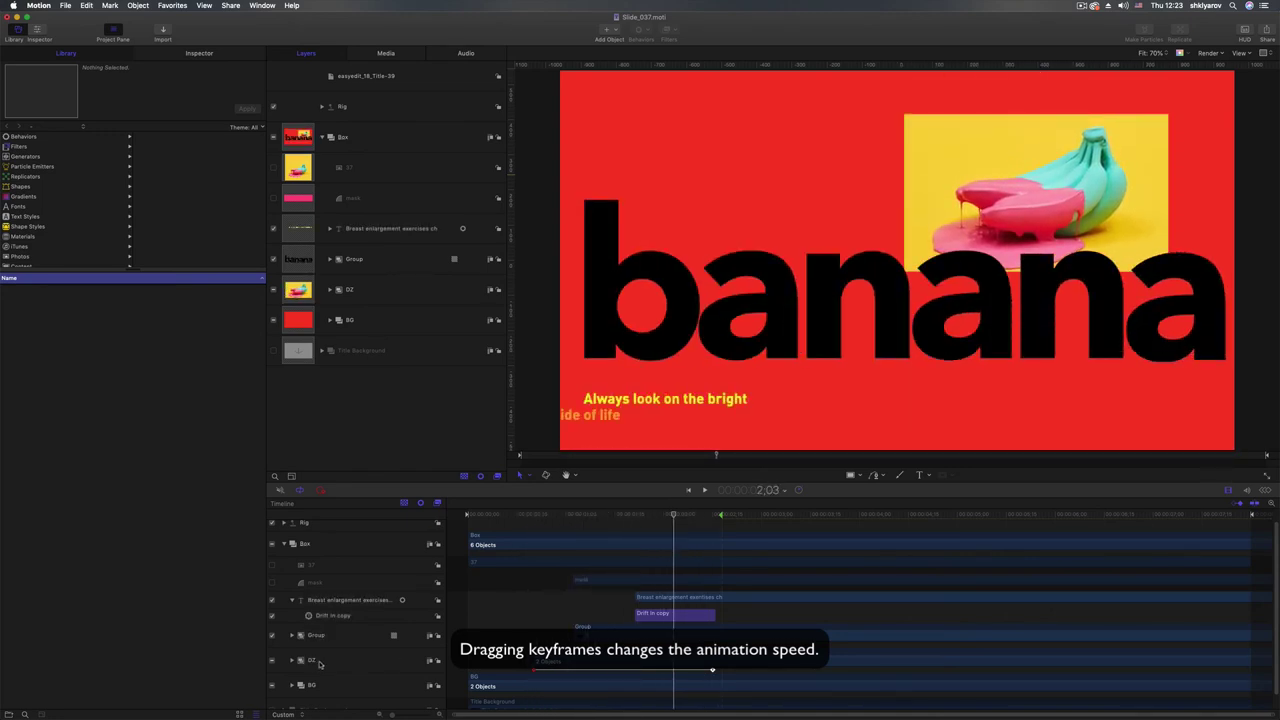
# - Publish the Size parameter of the "banana" text layer and display the project's published parameters
pyautogui.scroll(-1, 312, 662)
pyautogui.click(293, 622)
pyautogui.scroll(-2, 293, 623)
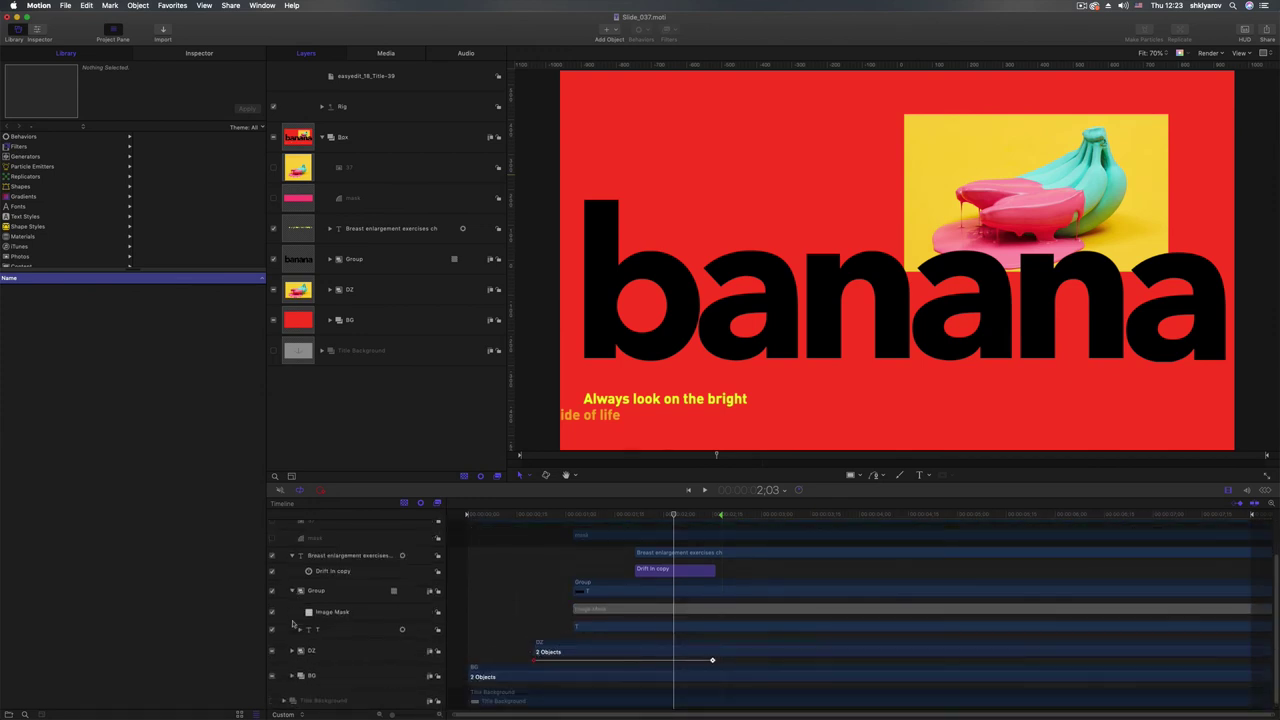
pyautogui.click(343, 630)
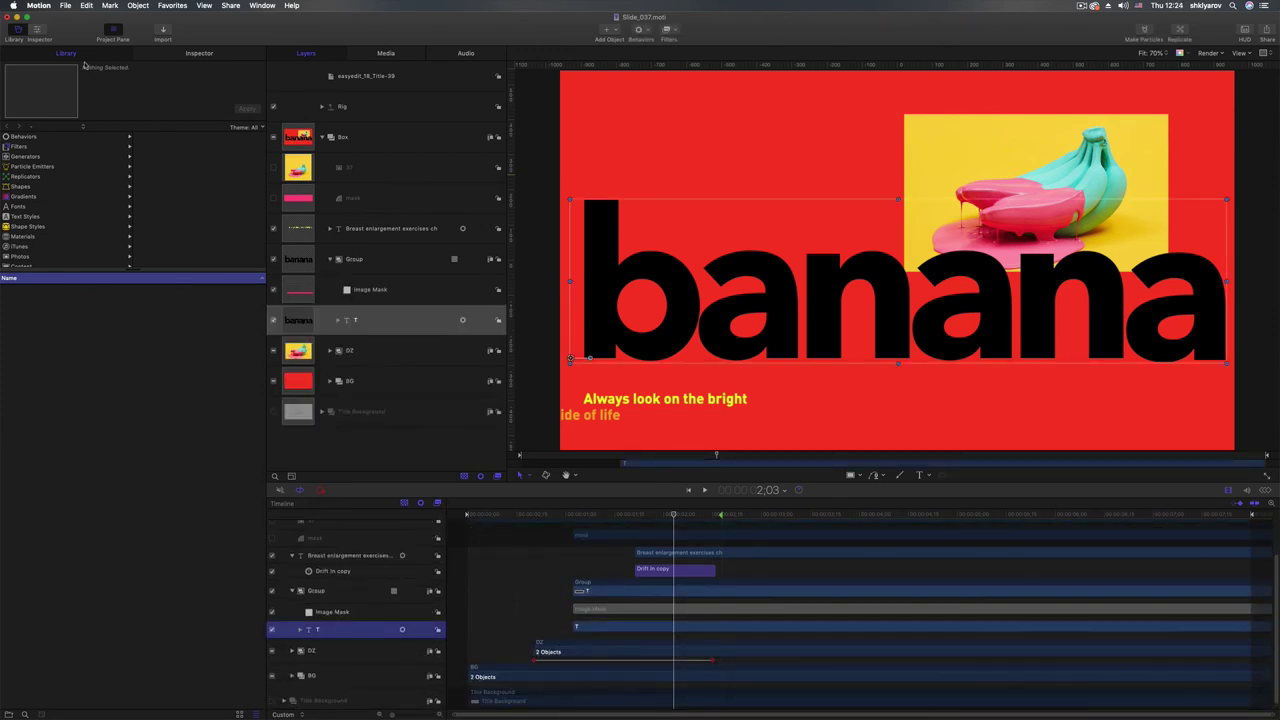
pyautogui.click(37, 28)
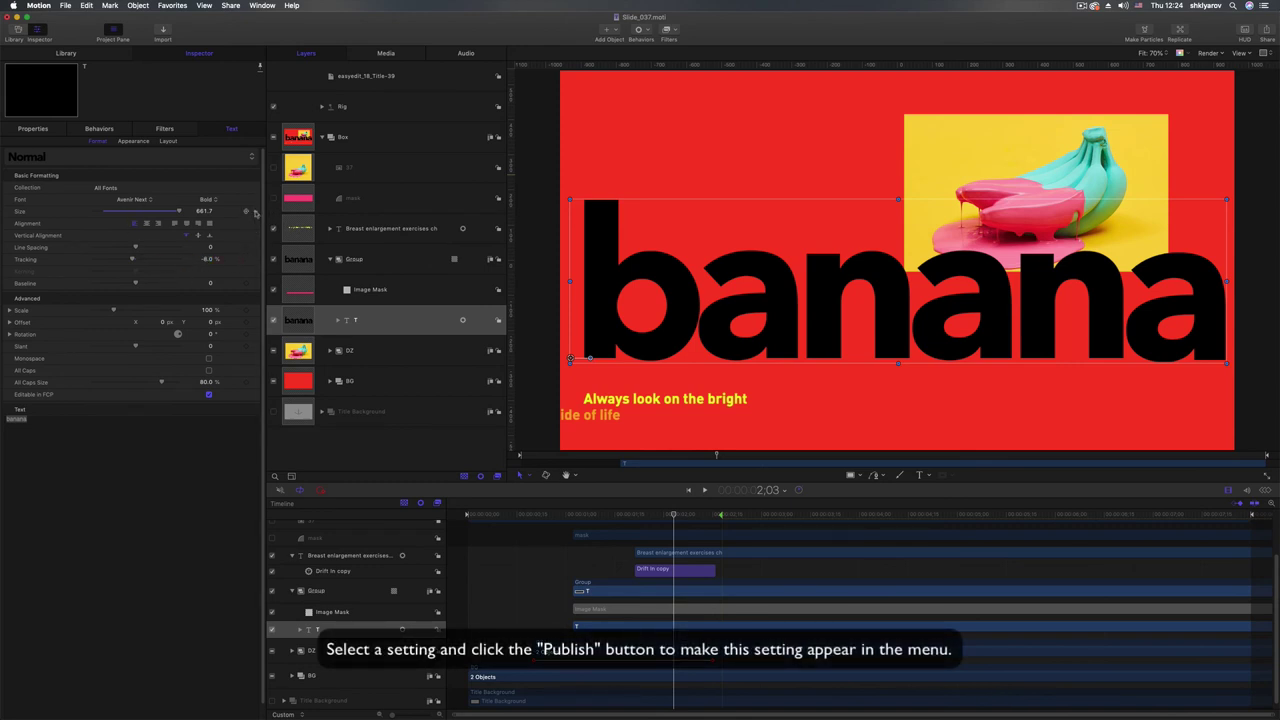
pyautogui.click(255, 212)
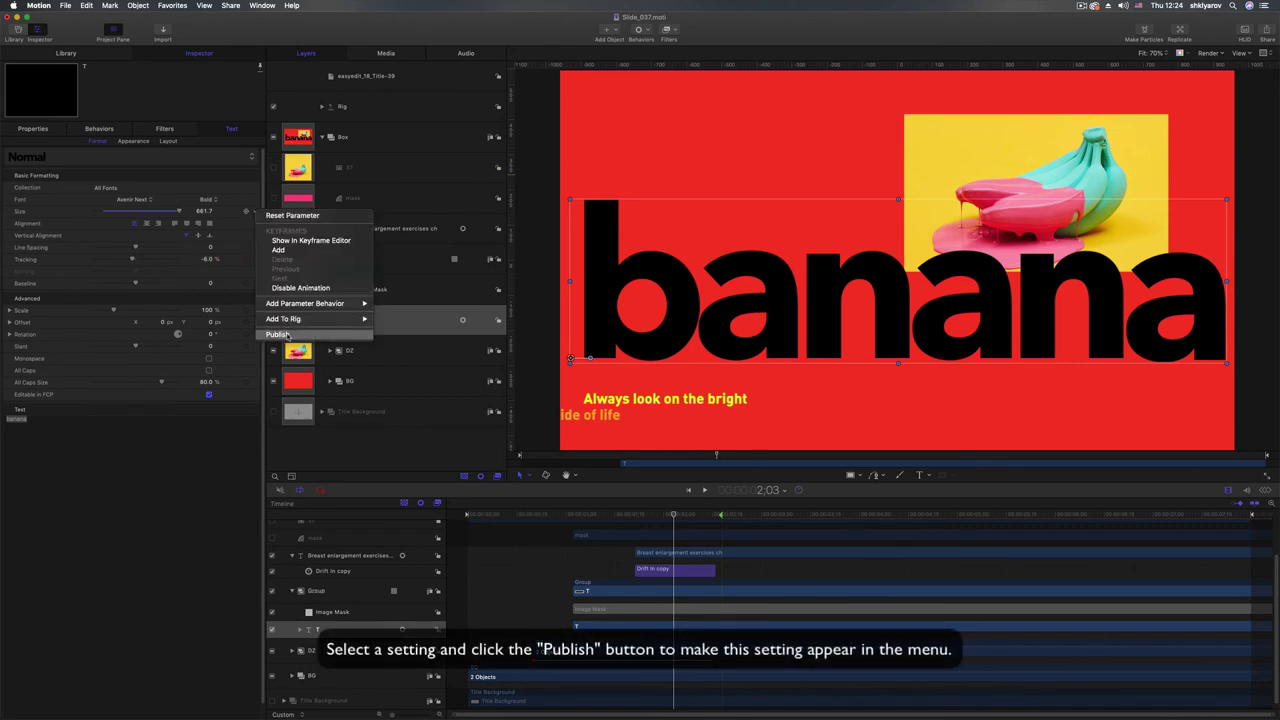
pyautogui.click(287, 335)
pyautogui.click(380, 78)
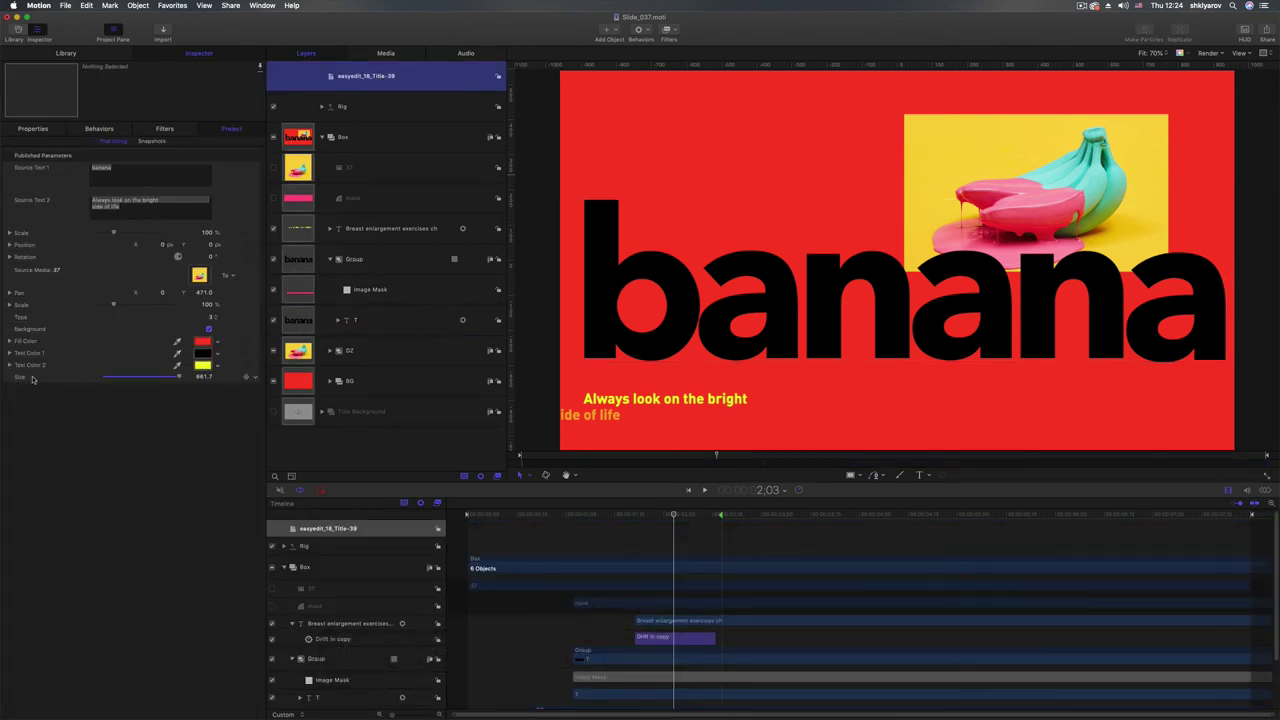
# - Try adjusting the published Size value, undo the change and unpublish the Size parameter
pyautogui.moveTo(175, 381)
pyautogui.mouseDown()
pyautogui.moveTo(145, 381)
pyautogui.moveTo(175, 381)
pyautogui.mouseUp()
pyautogui.press('super+z')
pyautogui.click(254, 377)
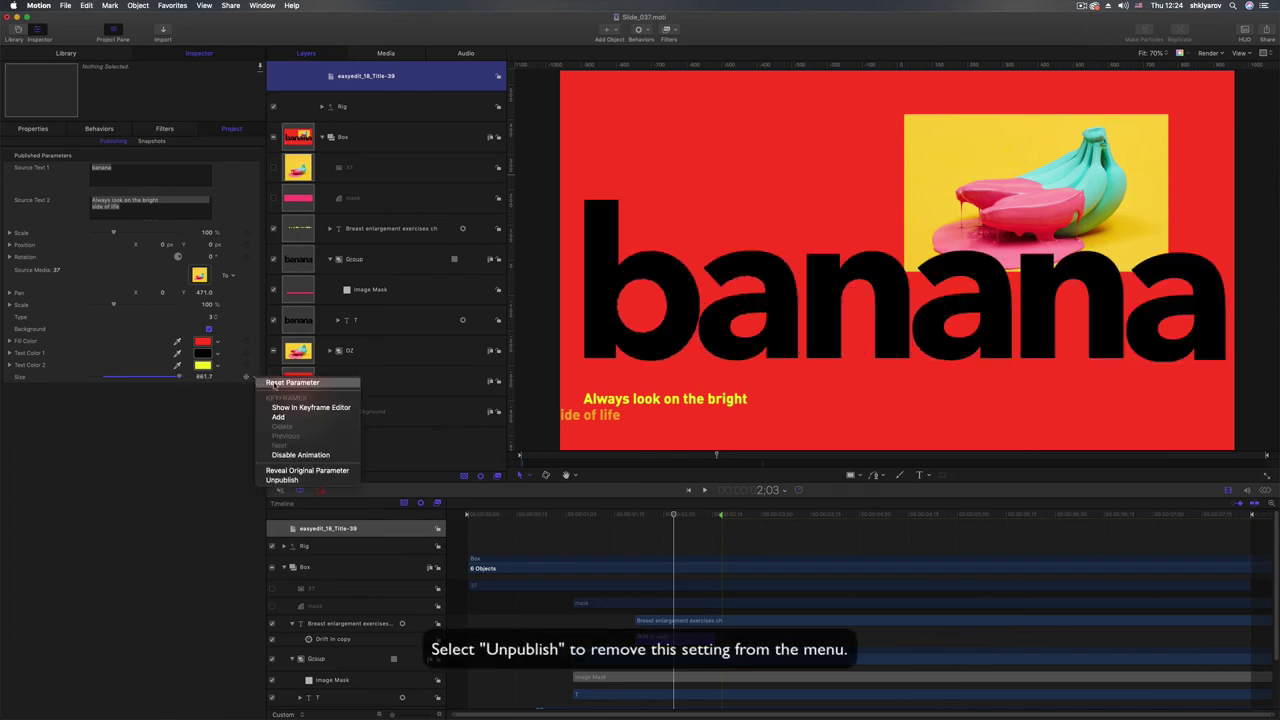
pyautogui.click(282, 480)
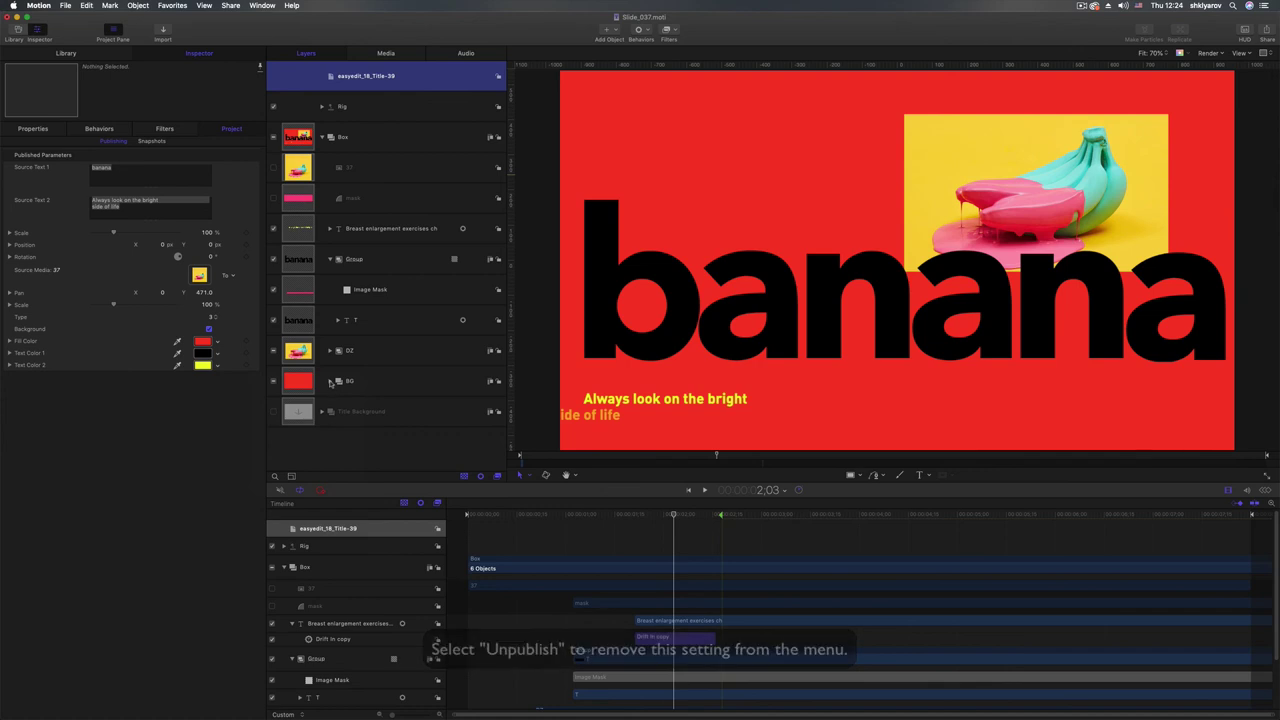
# - Try several fill colours on the BG group's Rectangle from the pencil palette, including Mercury, ending with black
pyautogui.click(331, 383)
pyautogui.scroll(-1, 333, 390)
pyautogui.click(377, 426)
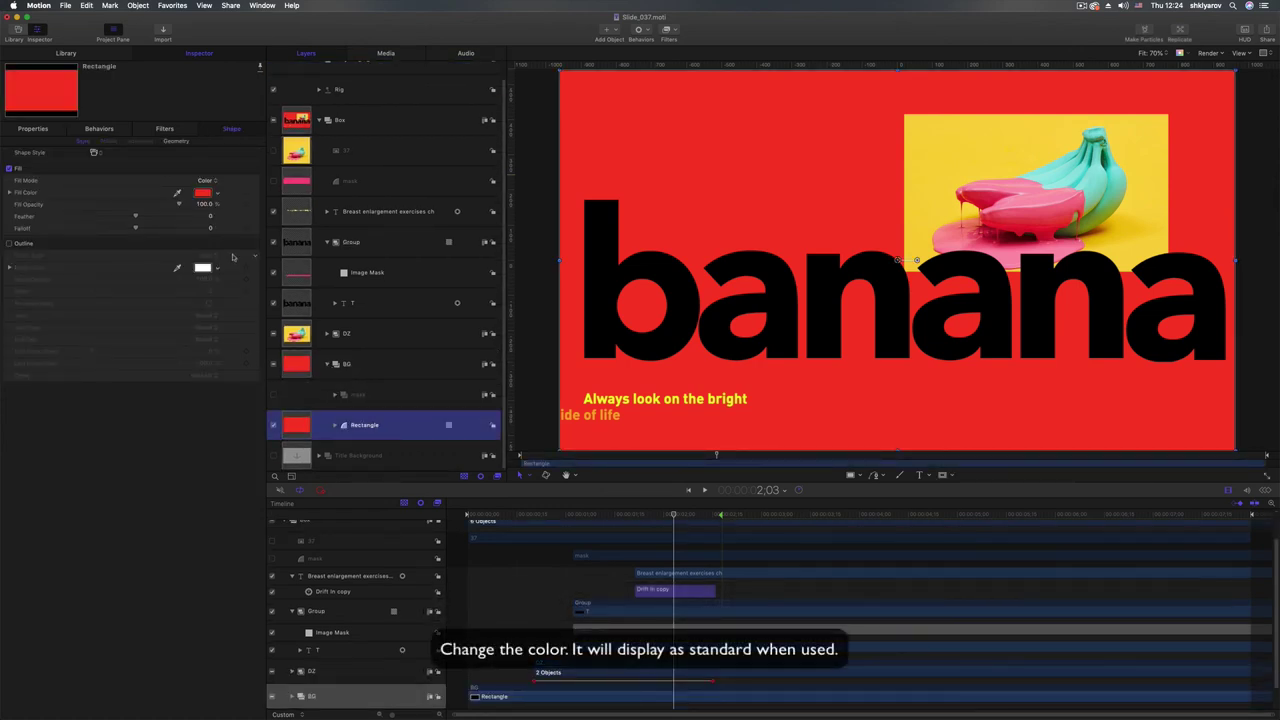
pyautogui.click(204, 194)
pyautogui.click(330, 230)
pyautogui.click(389, 230)
pyautogui.click(389, 196)
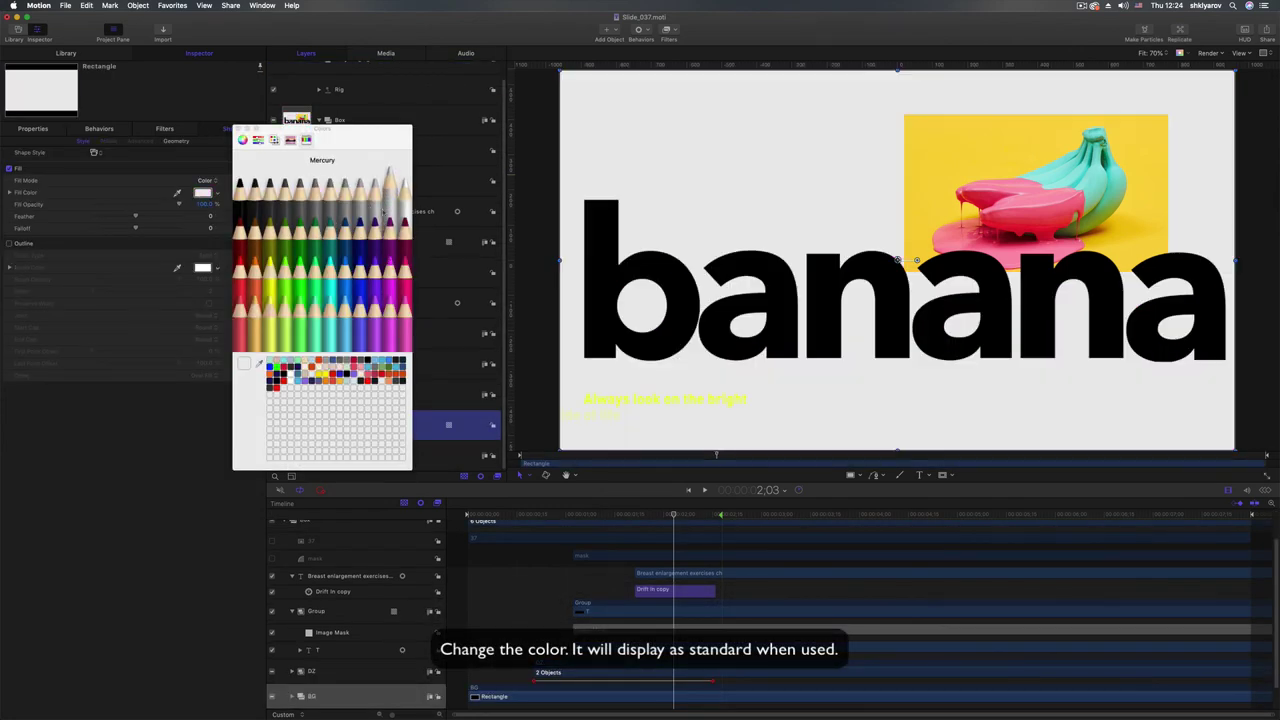
pyautogui.click(285, 196)
pyautogui.click(237, 130)
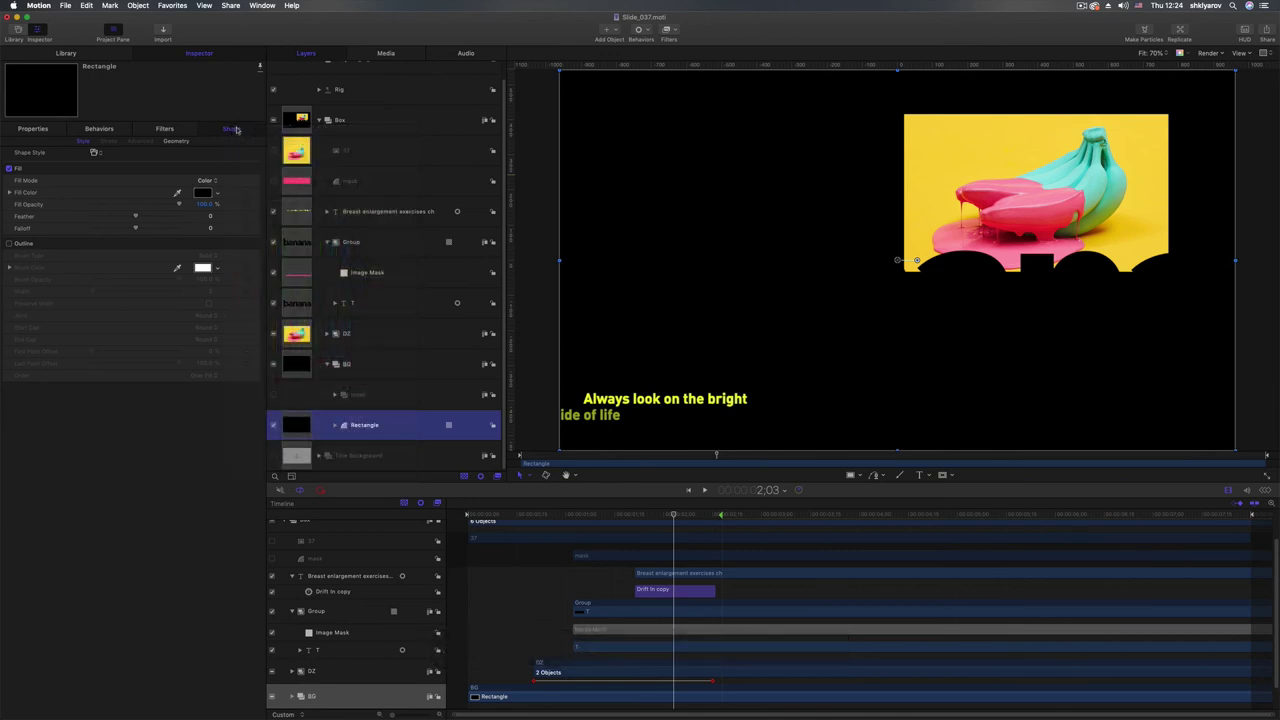
# - Undo all the trial fill colour changes on the background Rectangle
pyautogui.press('super+z')
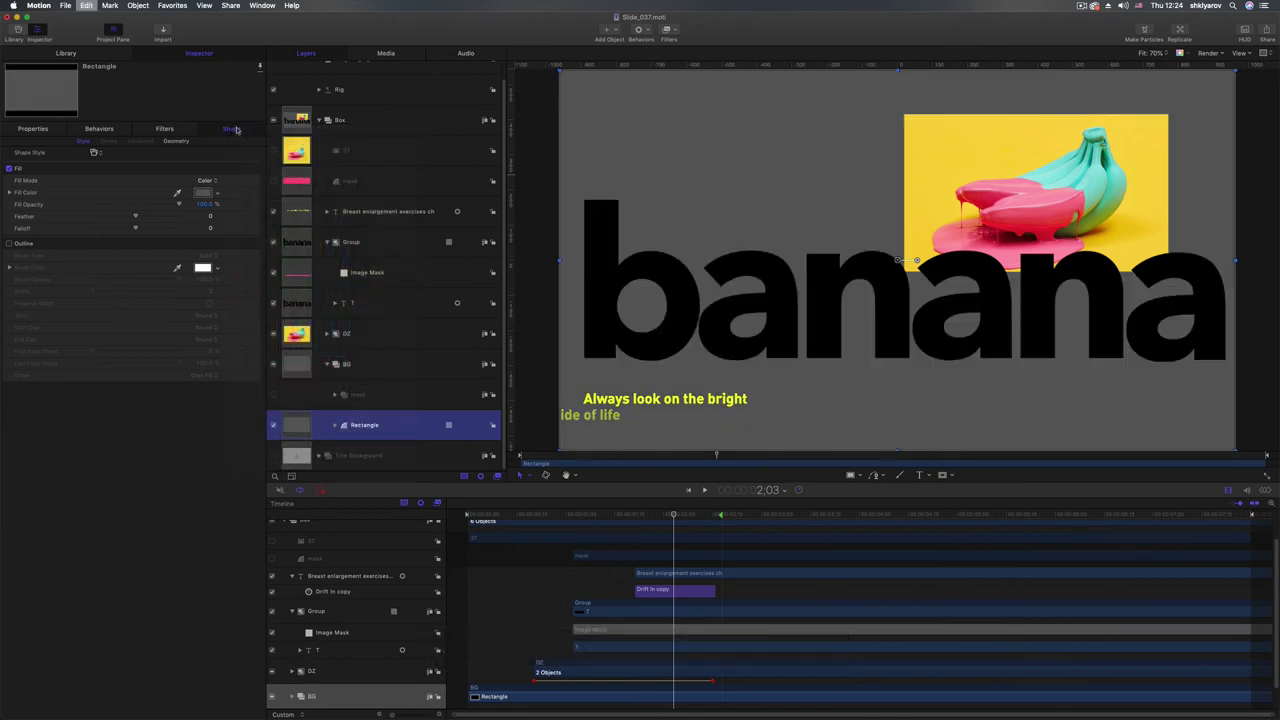
pyautogui.press('super+z')
pyautogui.press('super+z')
pyautogui.press('super+z')
pyautogui.press('super+z')
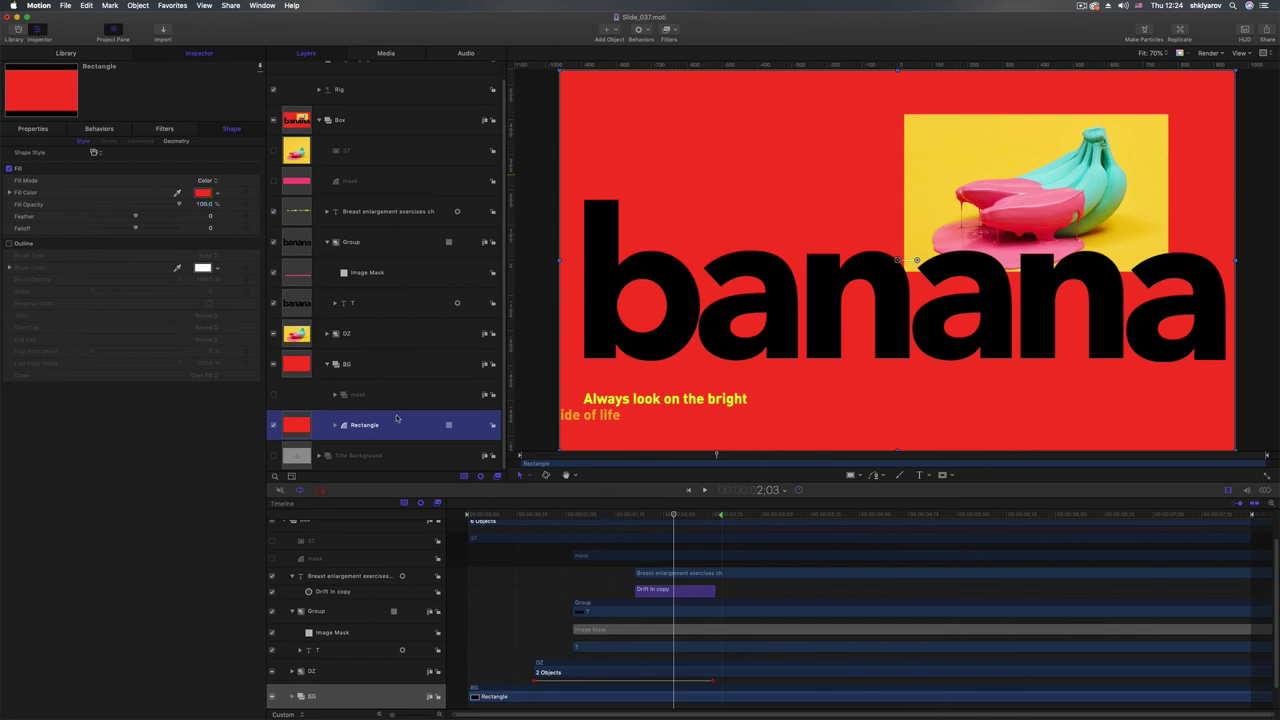
# - Examine the Drop Zone layer's keyframed Scale in the DZ group by showing its transform properties at several points in the animation
pyautogui.moveTo(675, 519); pyautogui.dragTo(800, 520)
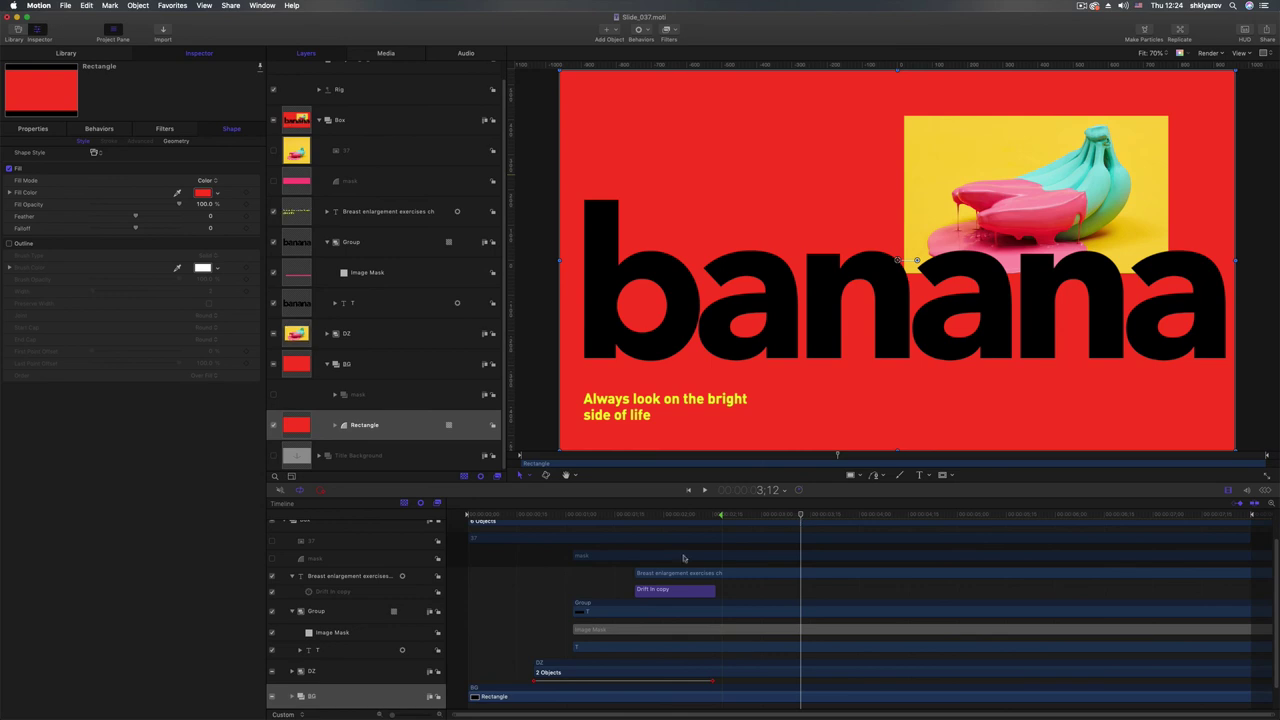
pyautogui.scroll(-1, 402, 627)
pyautogui.click(296, 647)
pyautogui.scroll(-1, 300, 652)
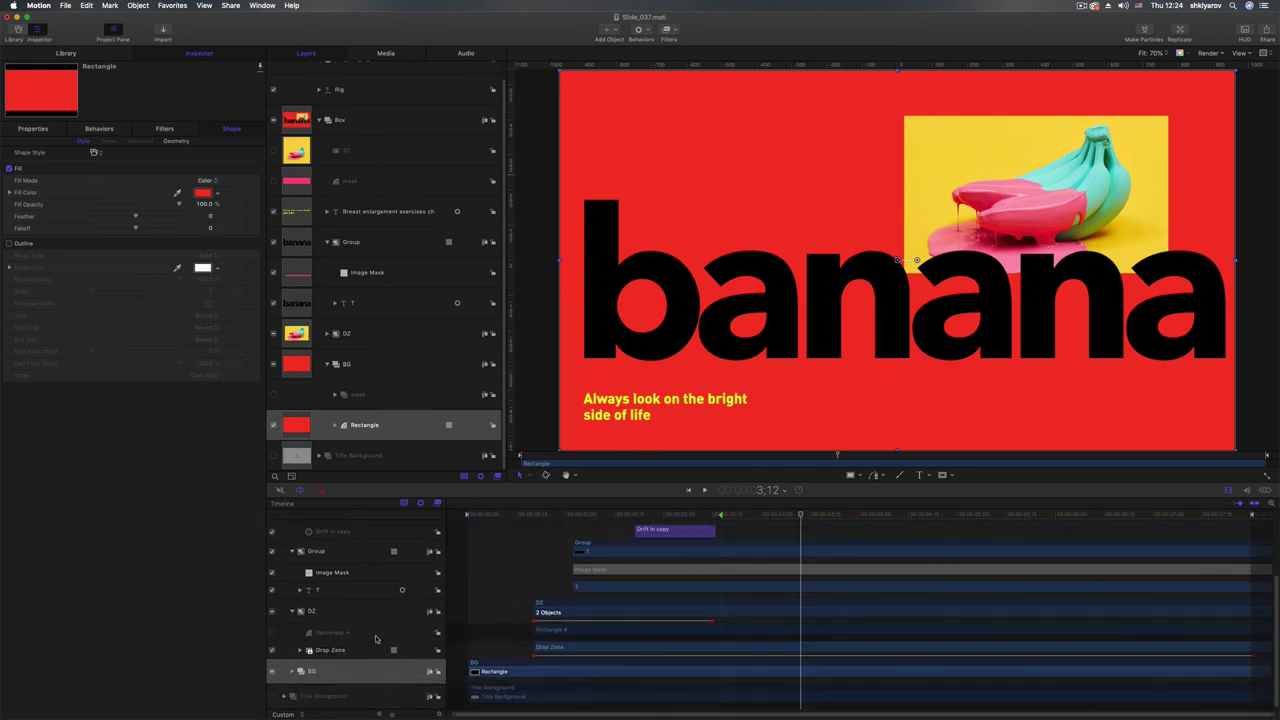
pyautogui.click(342, 652)
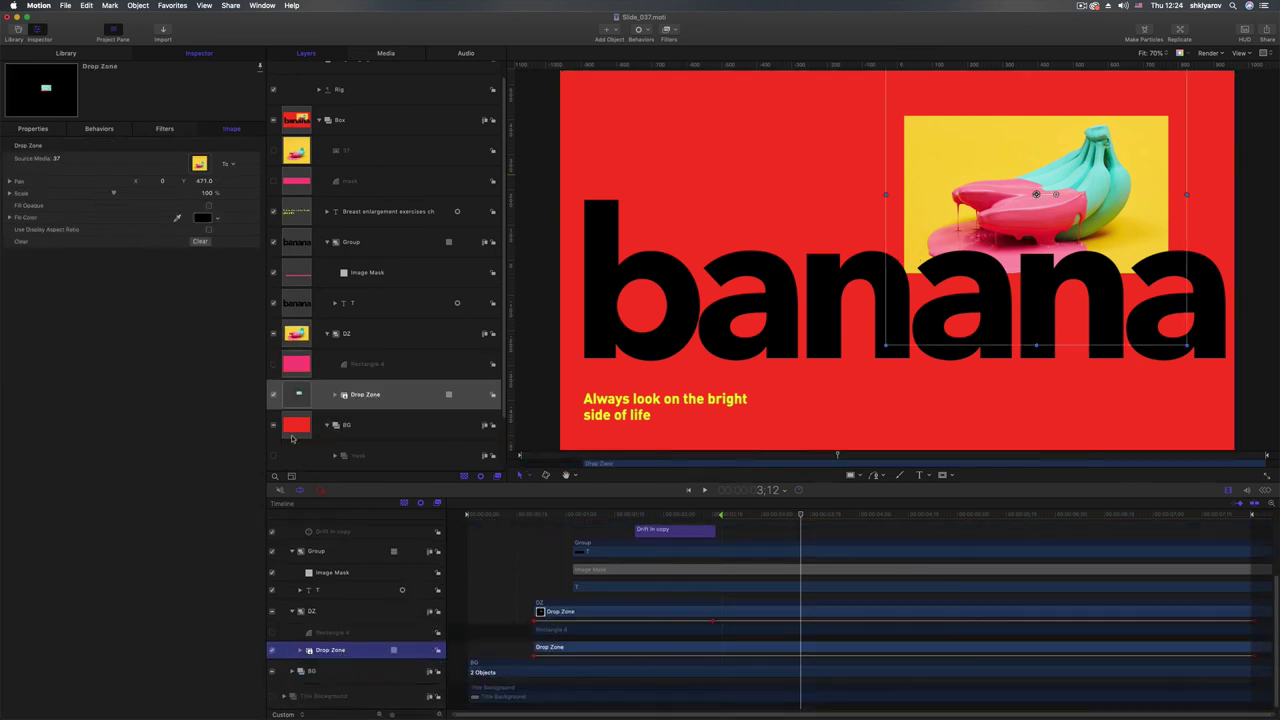
pyautogui.click(32, 129)
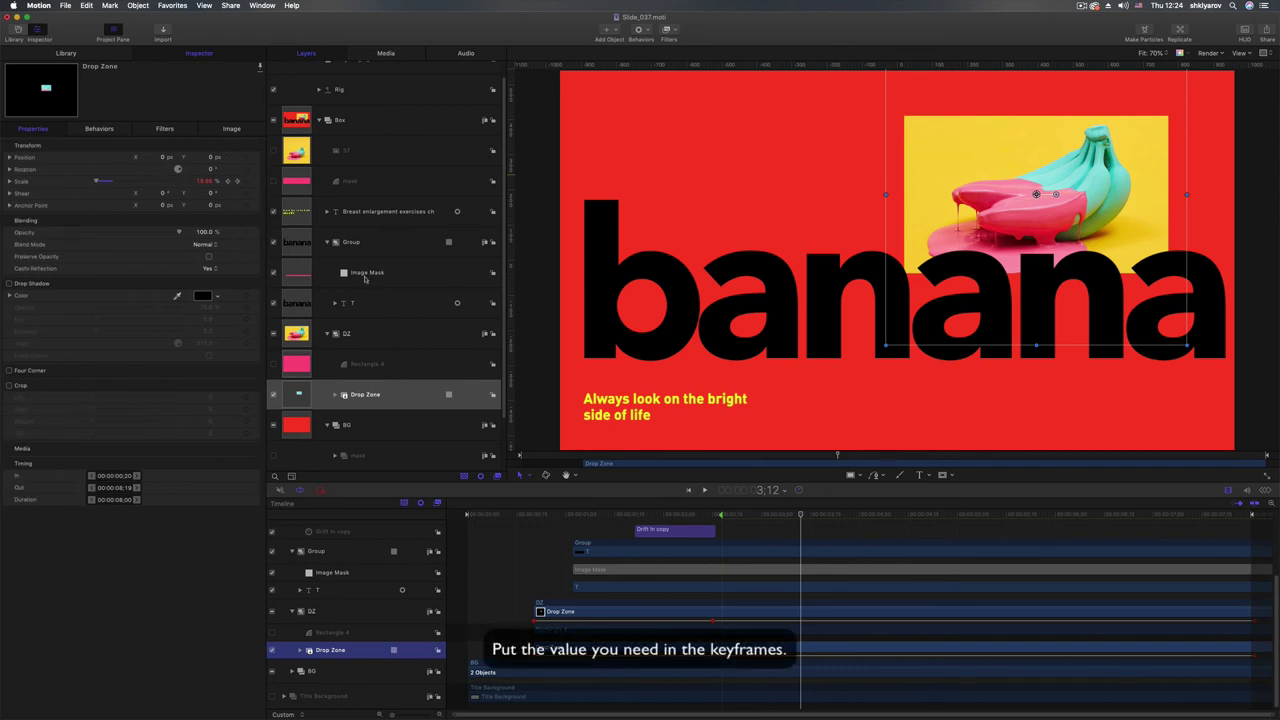
pyautogui.moveTo(539, 515); pyautogui.dragTo(911, 543)
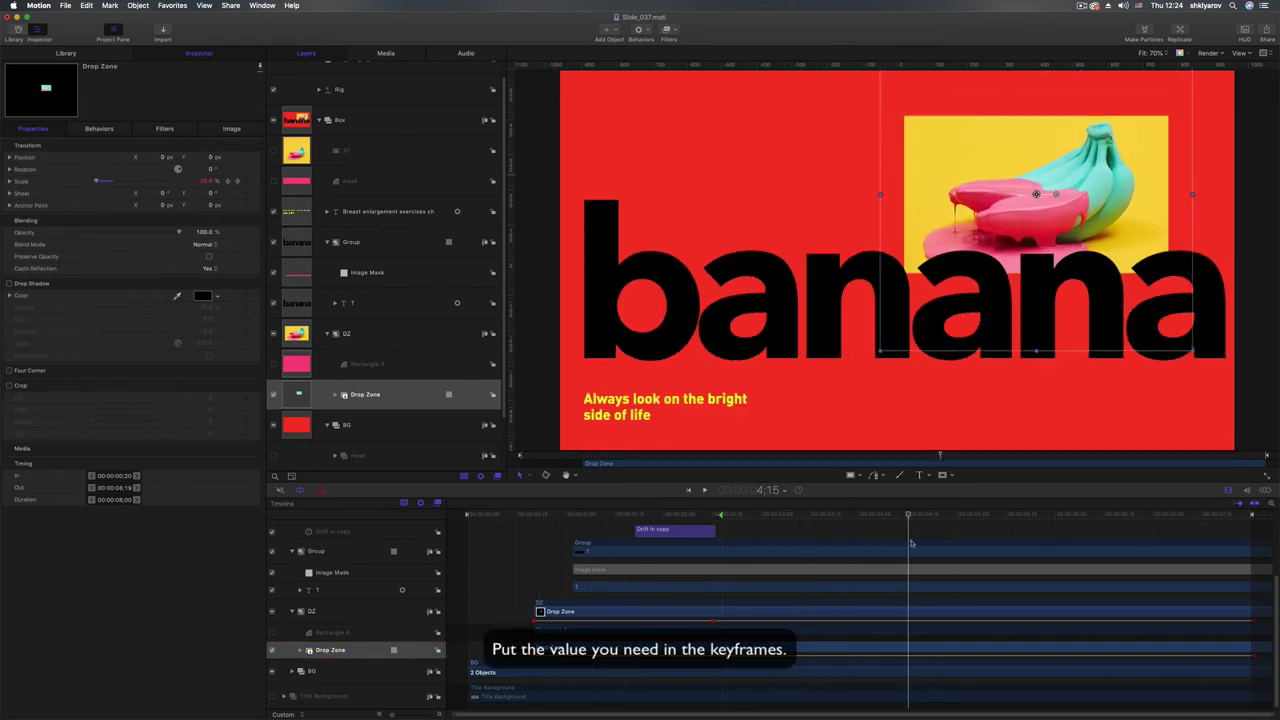
pyautogui.moveTo(204, 181)
pyautogui.mouseDown()
pyautogui.moveTo(217, 181)
pyautogui.moveTo(174, 181)
pyautogui.moveTo(236, 181)
pyautogui.moveTo(204, 181)
pyautogui.mouseUp()
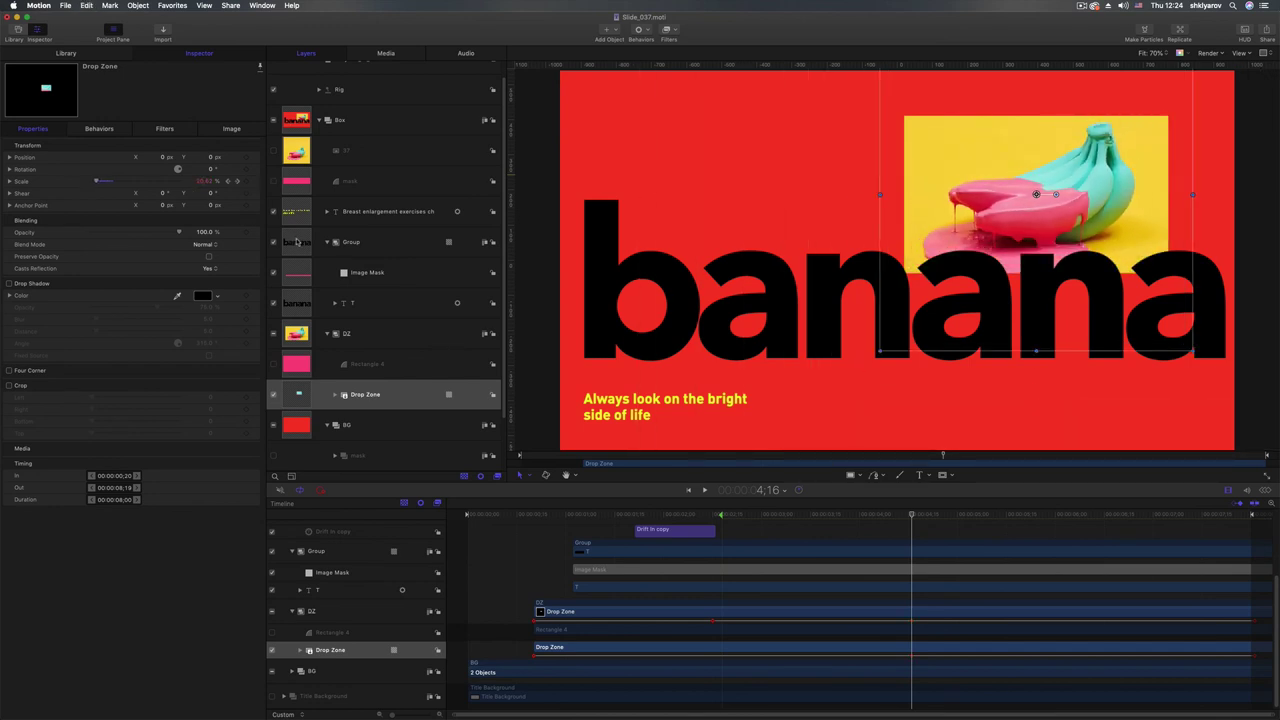
pyautogui.click(545, 518)
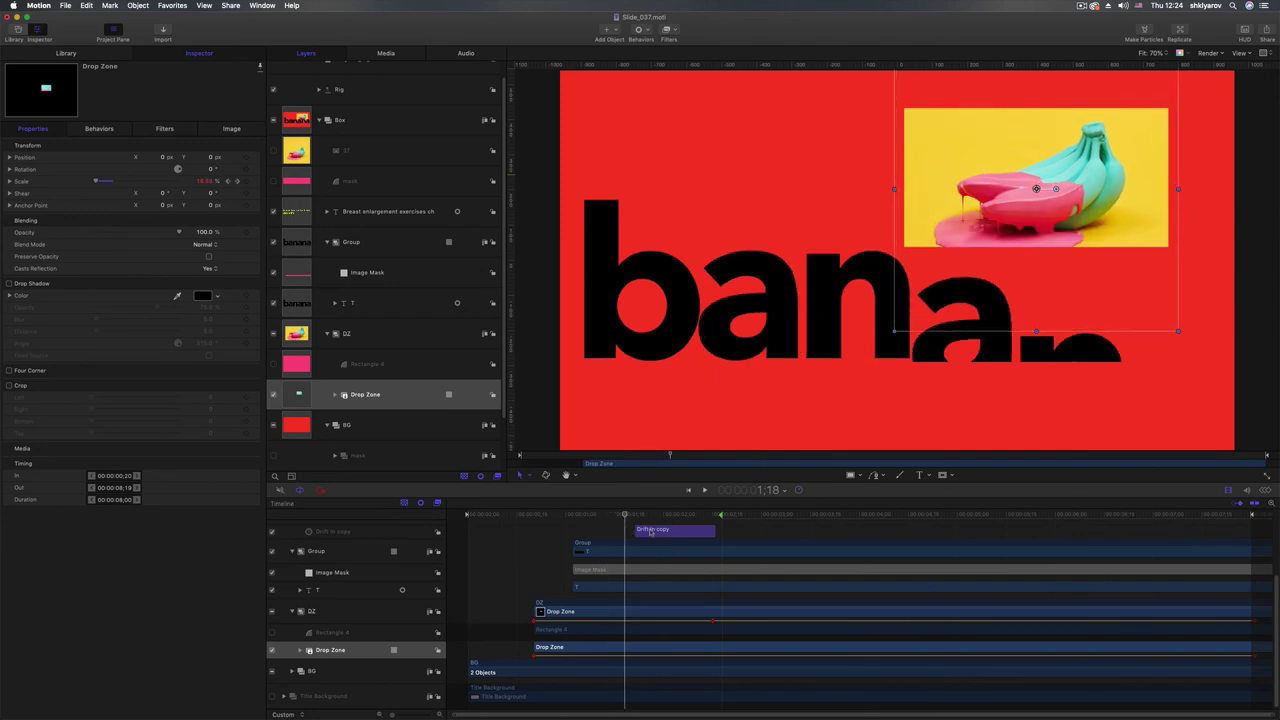
# - Switch to Final Cut Pro, preview Transition_001 from the Easyedit Typography Library transitions, and open it in Motion
pyautogui.click(63, 6)
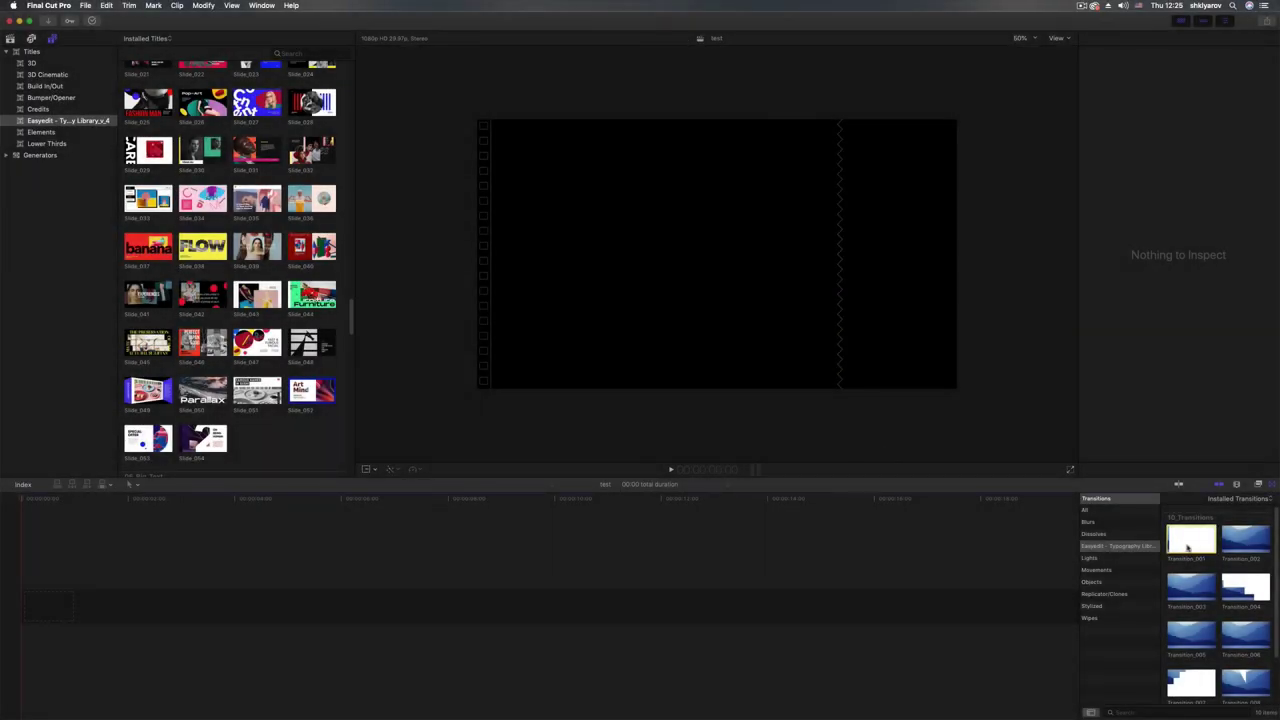
pyautogui.press('space')
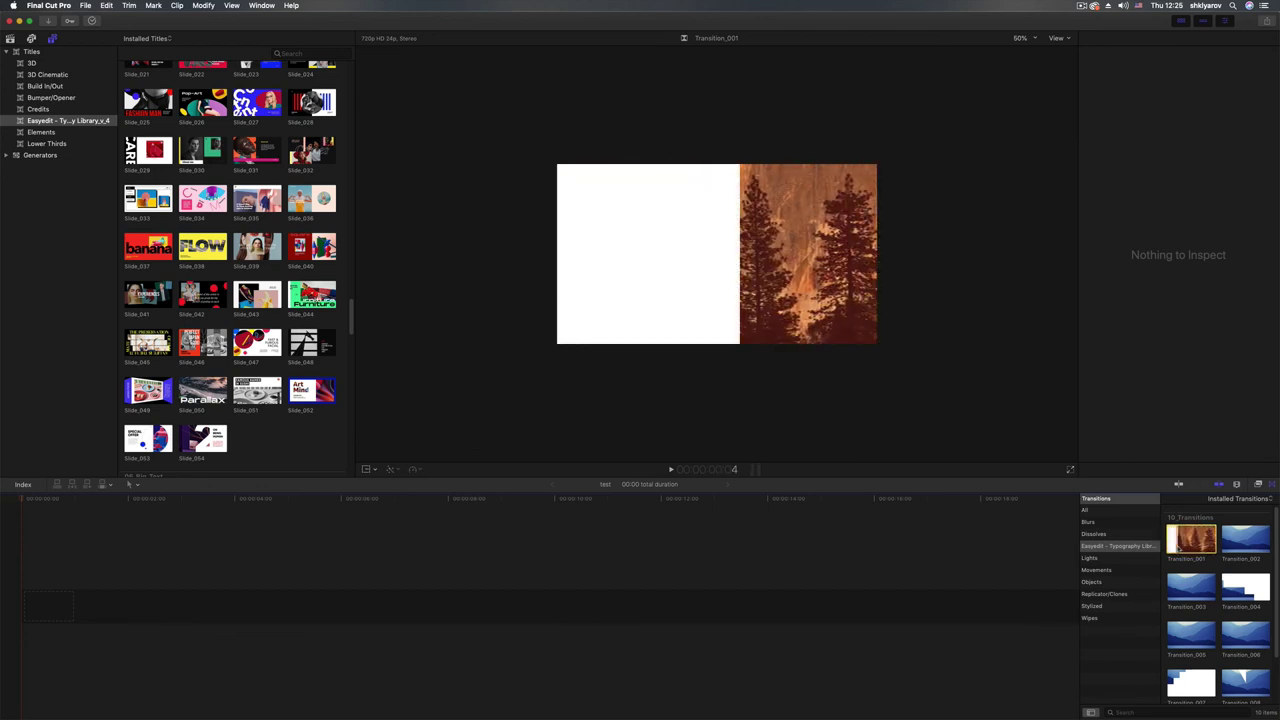
pyautogui.rightClick(1186, 545)
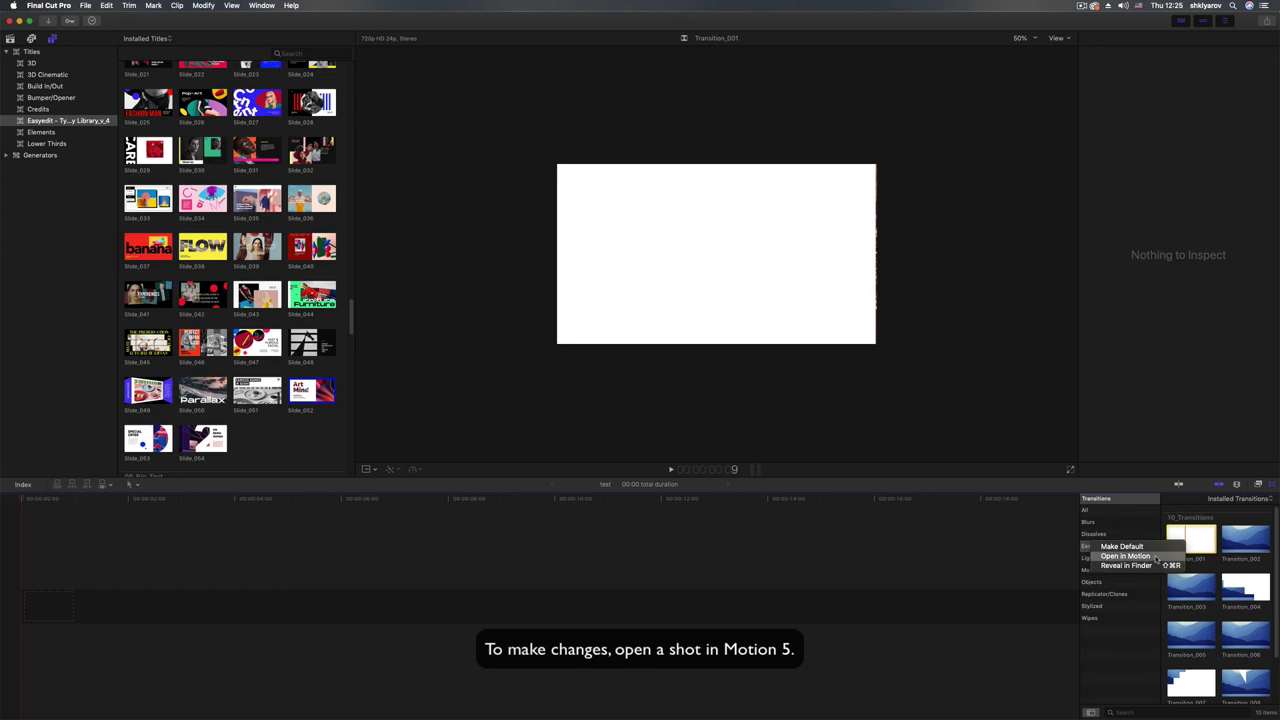
pyautogui.click(1156, 557)
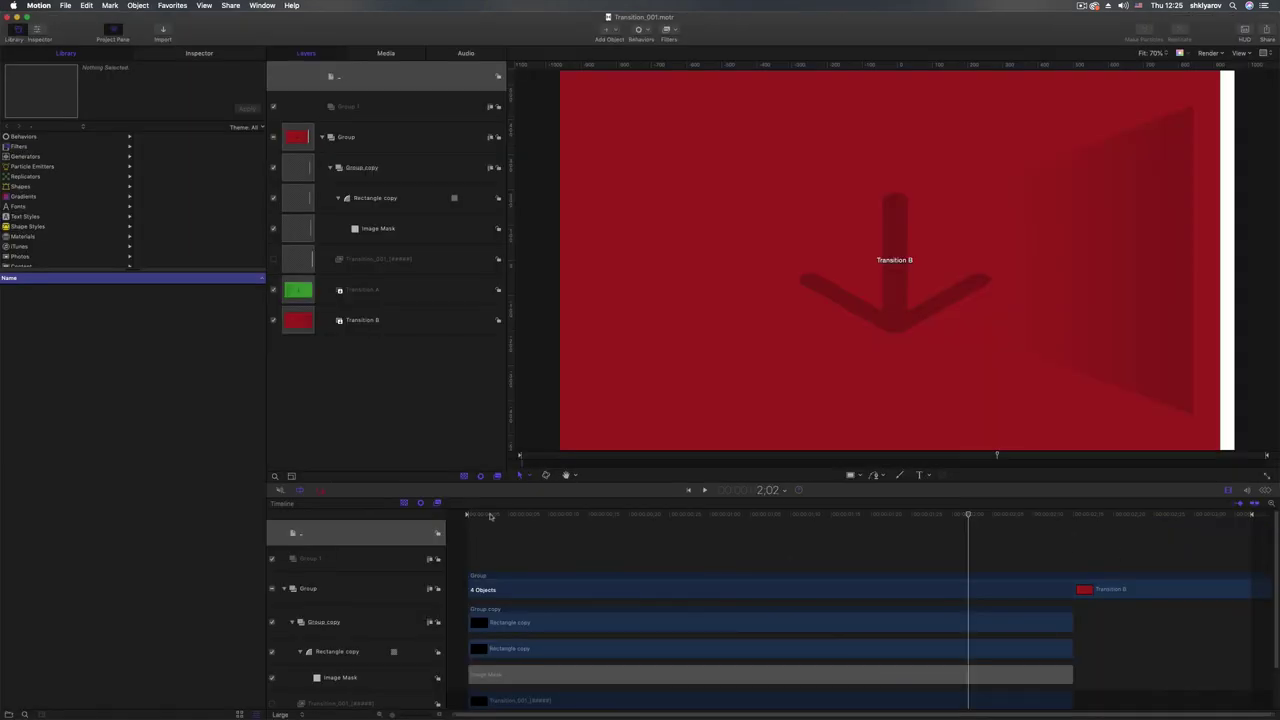
# - Try several fill colours on the Rectangle copy shape in Group copy, including turquoise, ending with Maraschino red
pyautogui.moveTo(490, 516); pyautogui.dragTo(826, 542)
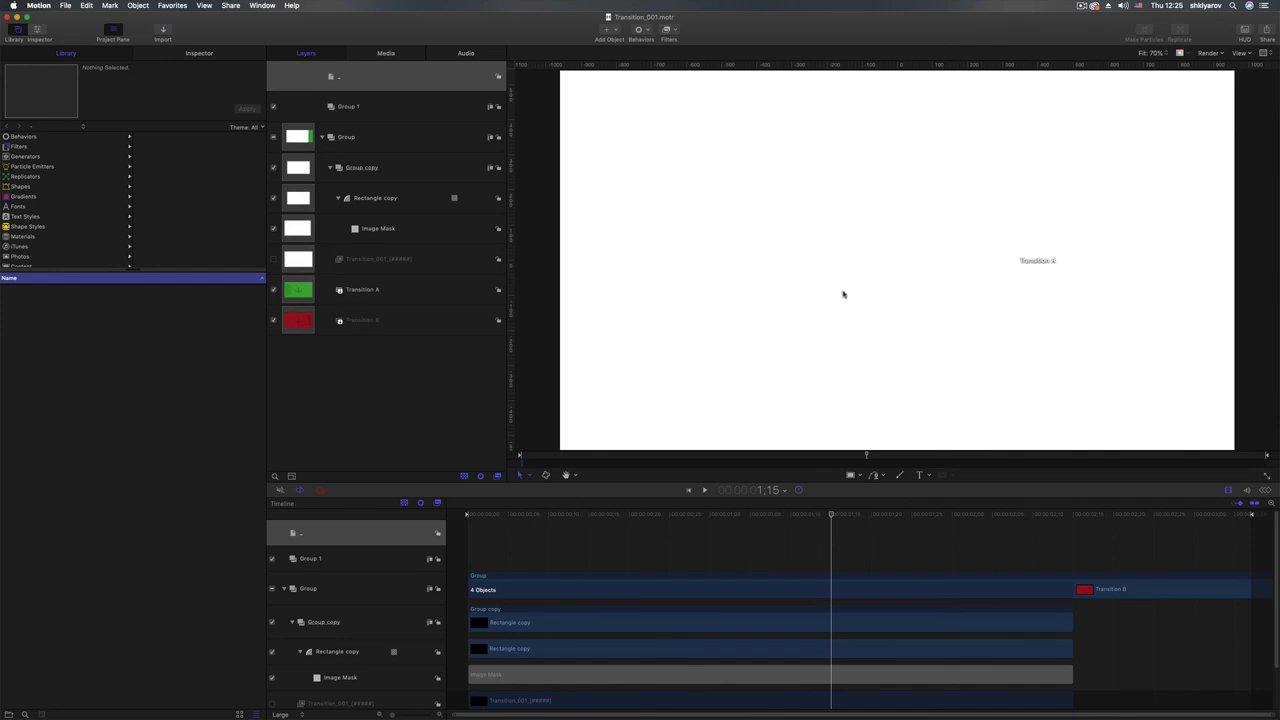
pyautogui.click(378, 198)
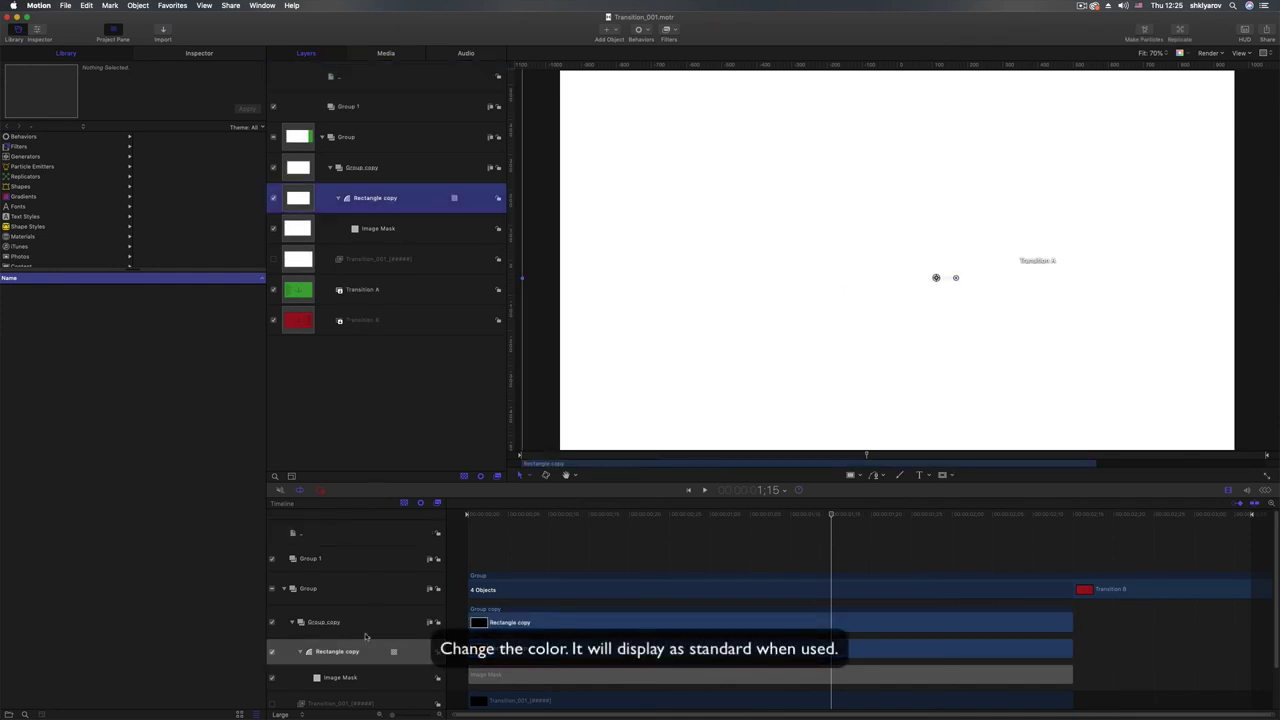
pyautogui.scroll(-1, 330, 630)
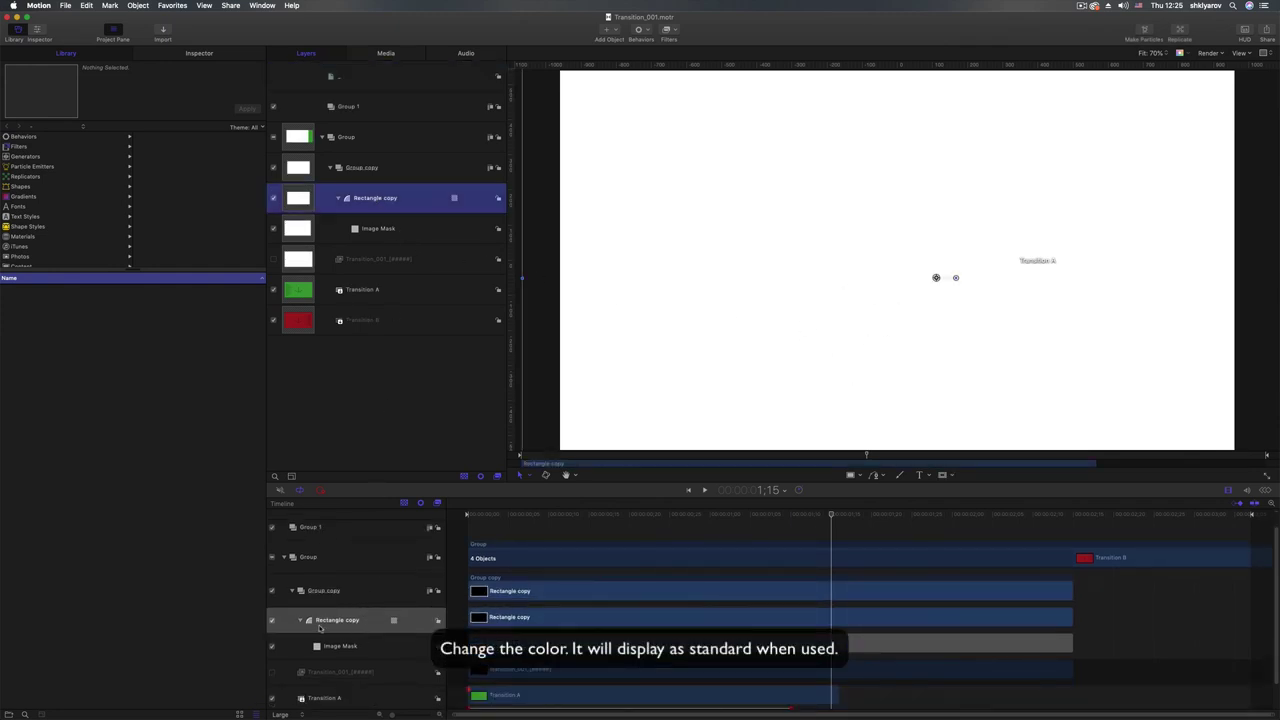
pyautogui.click(39, 31)
pyautogui.click(203, 192)
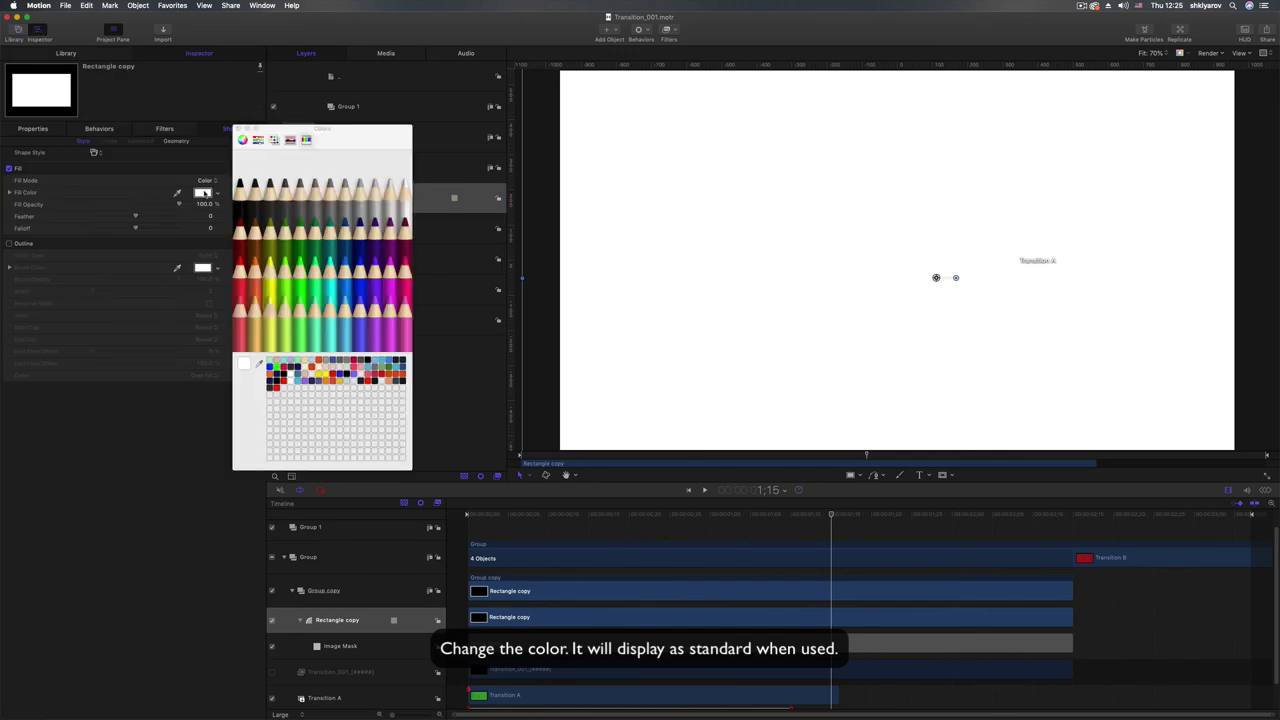
pyautogui.click(372, 232)
pyautogui.click(270, 232)
pyautogui.click(256, 268)
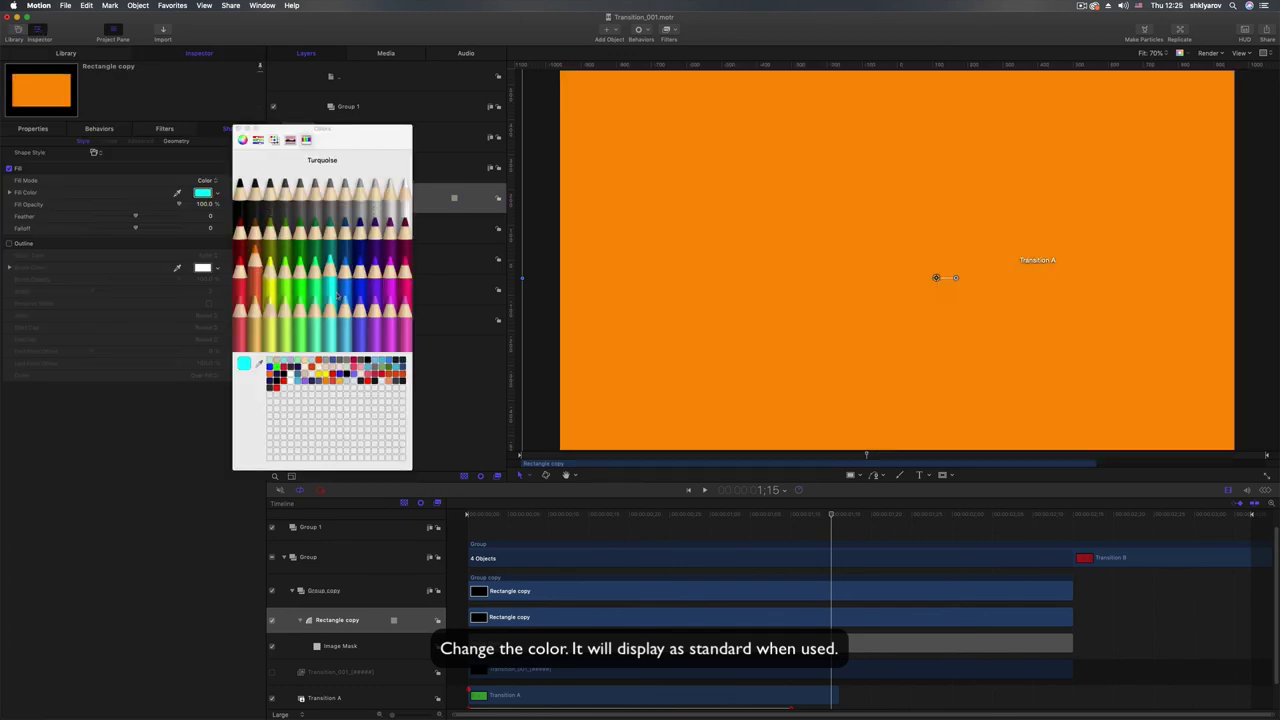
pyautogui.click(328, 268)
pyautogui.click(405, 190)
pyautogui.click(243, 250)
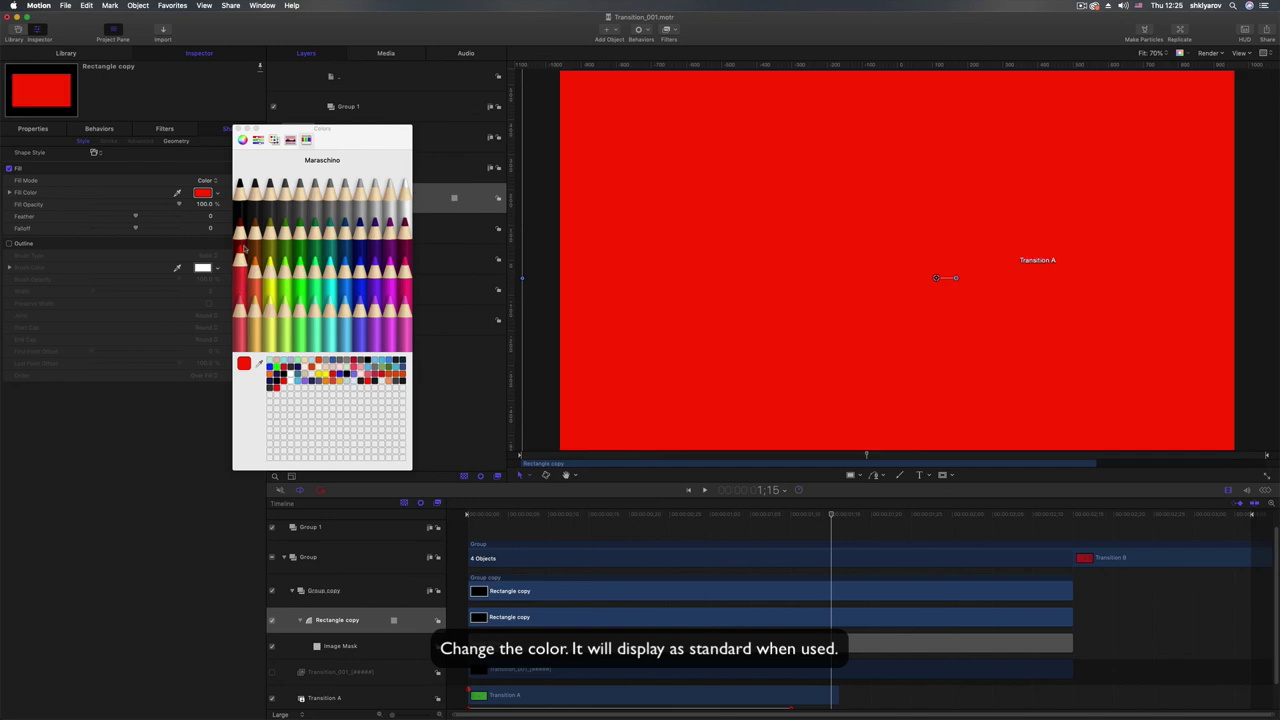
pyautogui.click(239, 129)
# - Try several colours for the project's published Fill Color parameter, settle on purple, and preview it across the transition
pyautogui.click(369, 86)
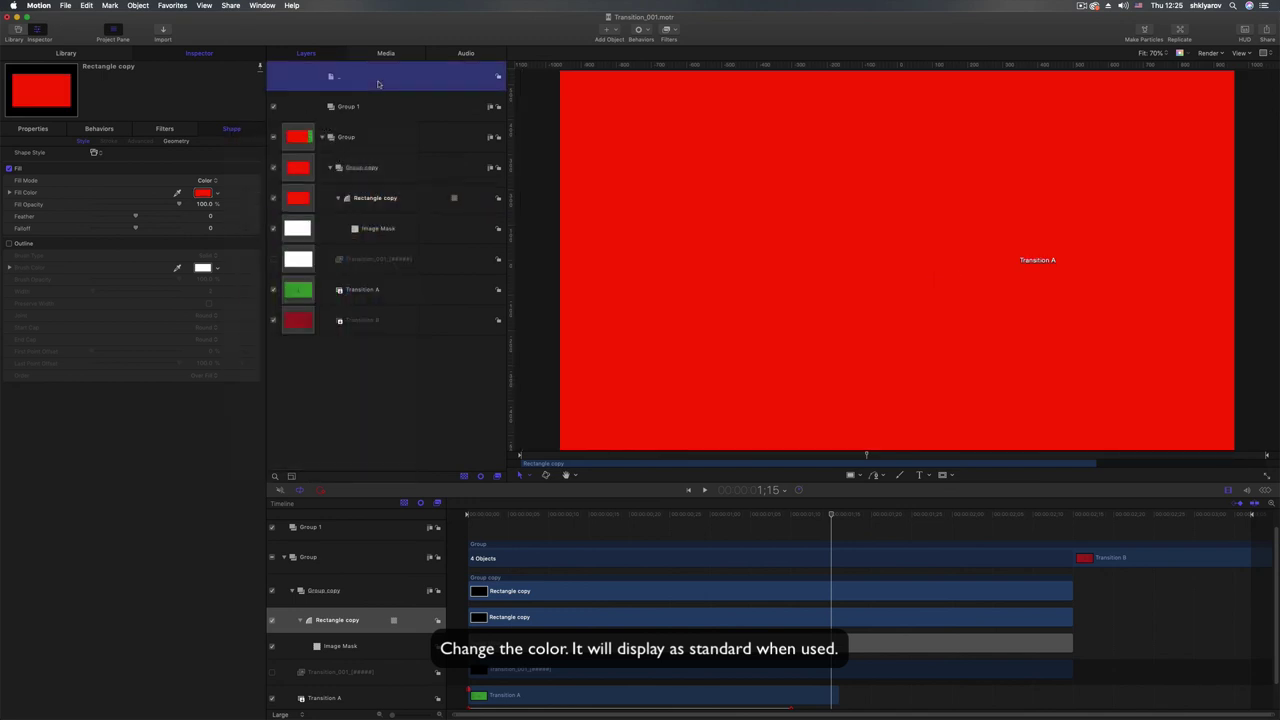
pyautogui.click(205, 168)
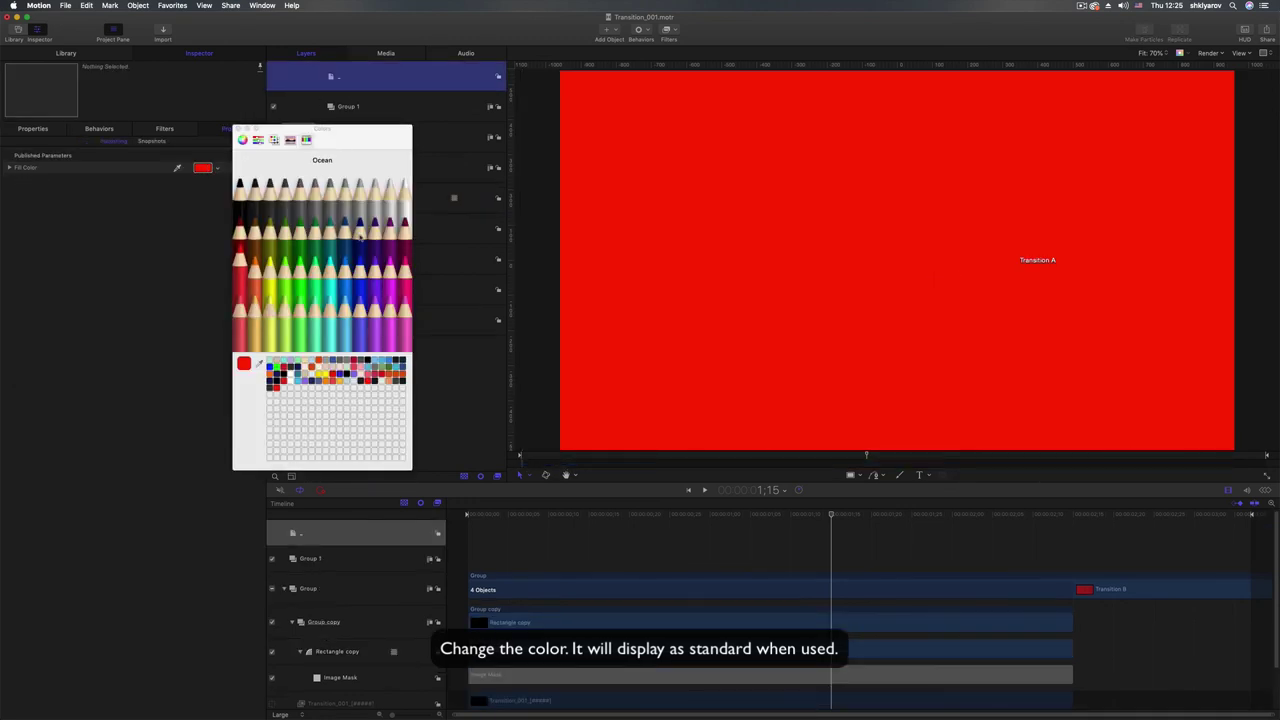
pyautogui.click(404, 188)
pyautogui.click(298, 188)
pyautogui.click(240, 188)
pyautogui.click(329, 262)
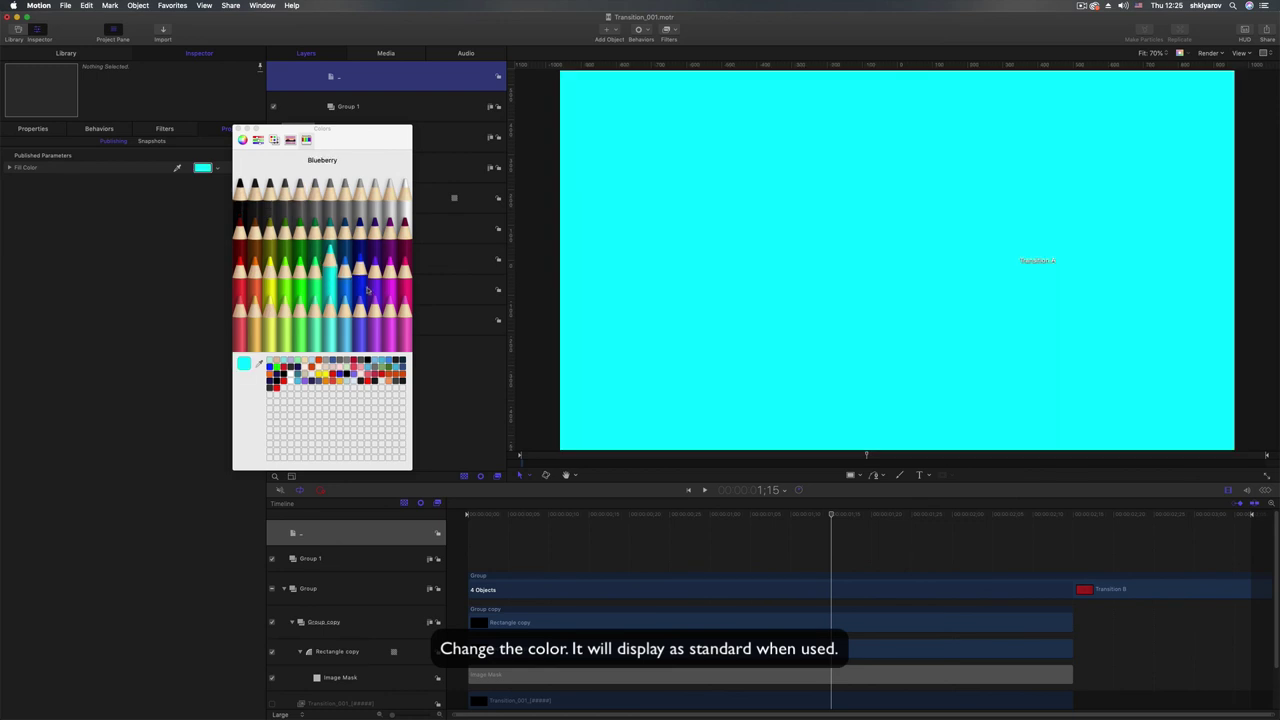
pyautogui.click(374, 260)
pyautogui.click(236, 129)
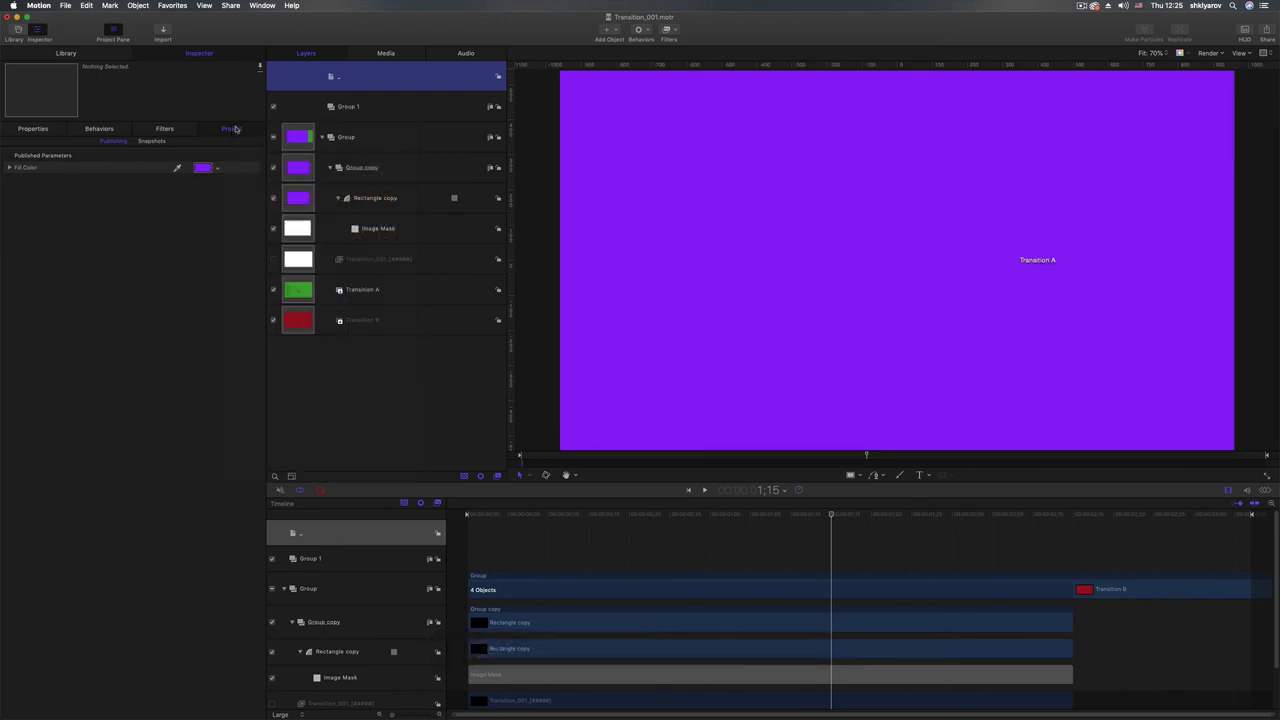
pyautogui.moveTo(632, 513); pyautogui.dragTo(863, 533)
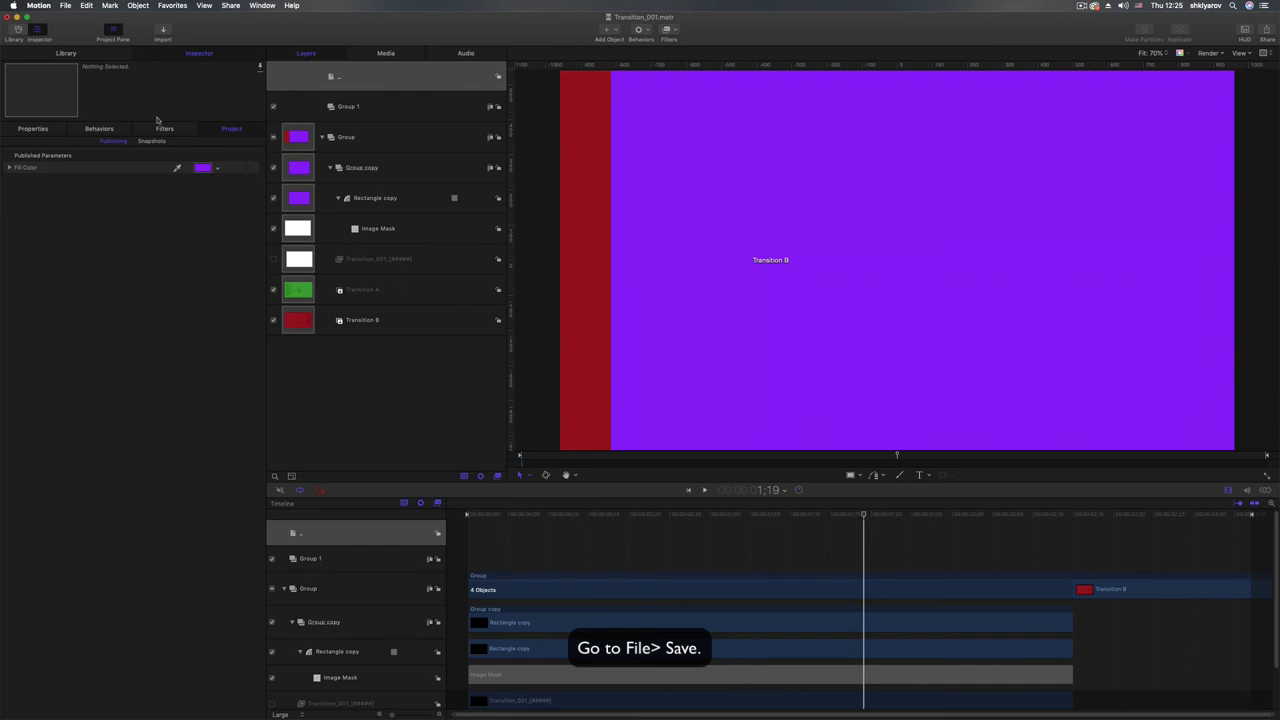